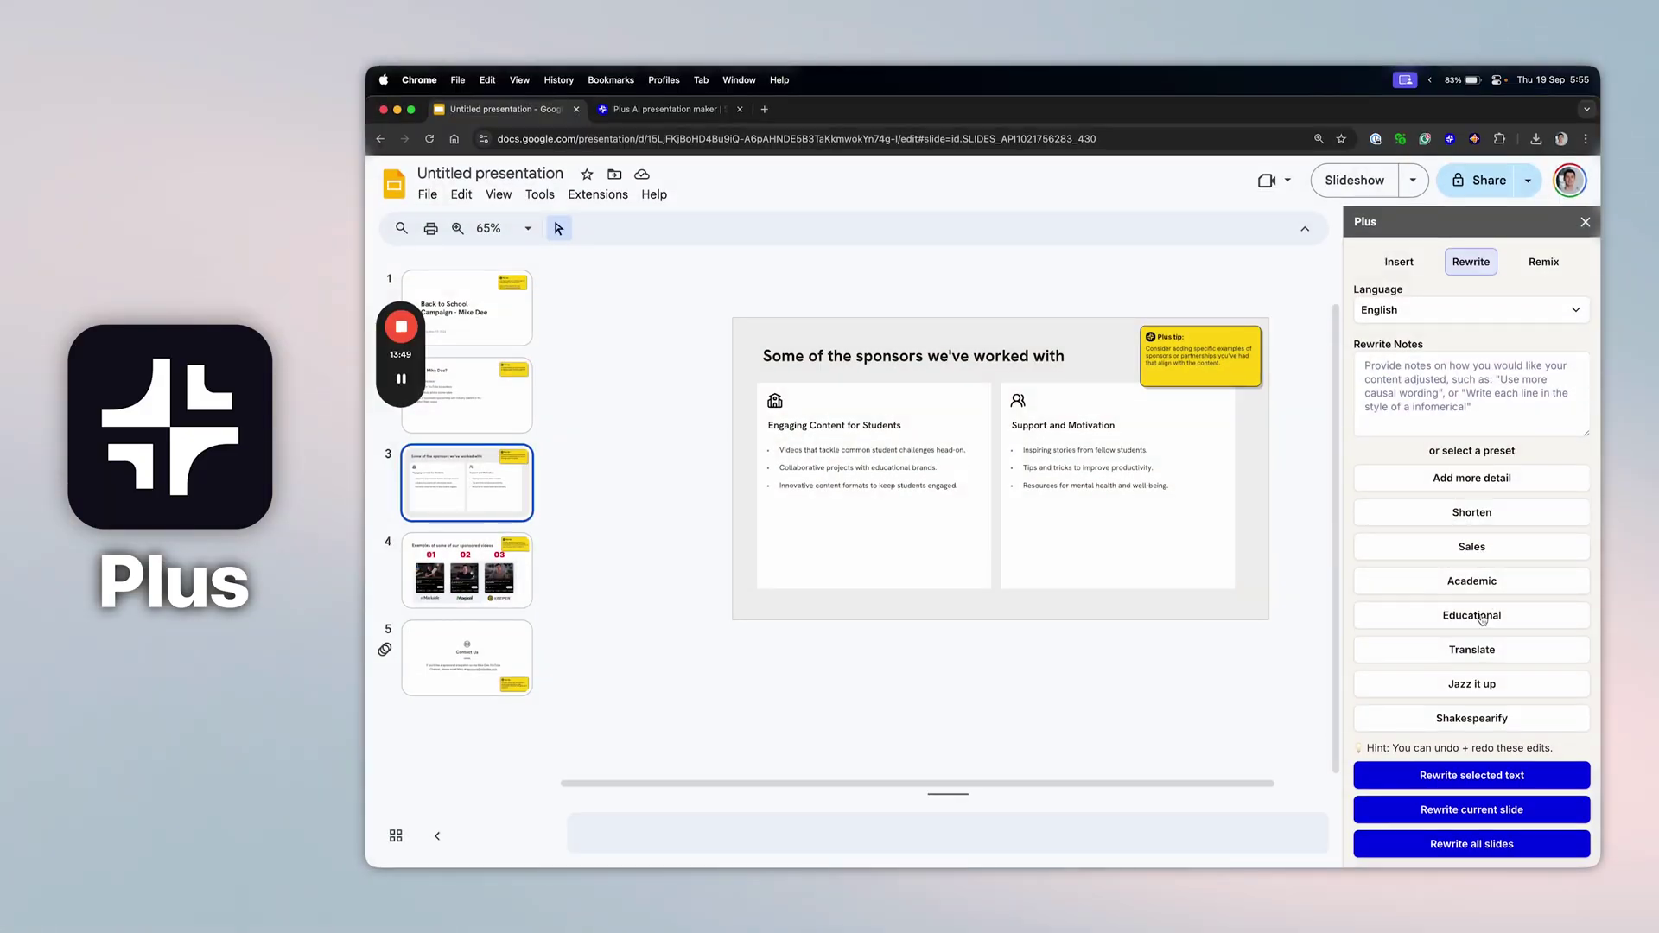
Apply the Academic preset to the Plus AI rewrite notes.
click(1482, 583)
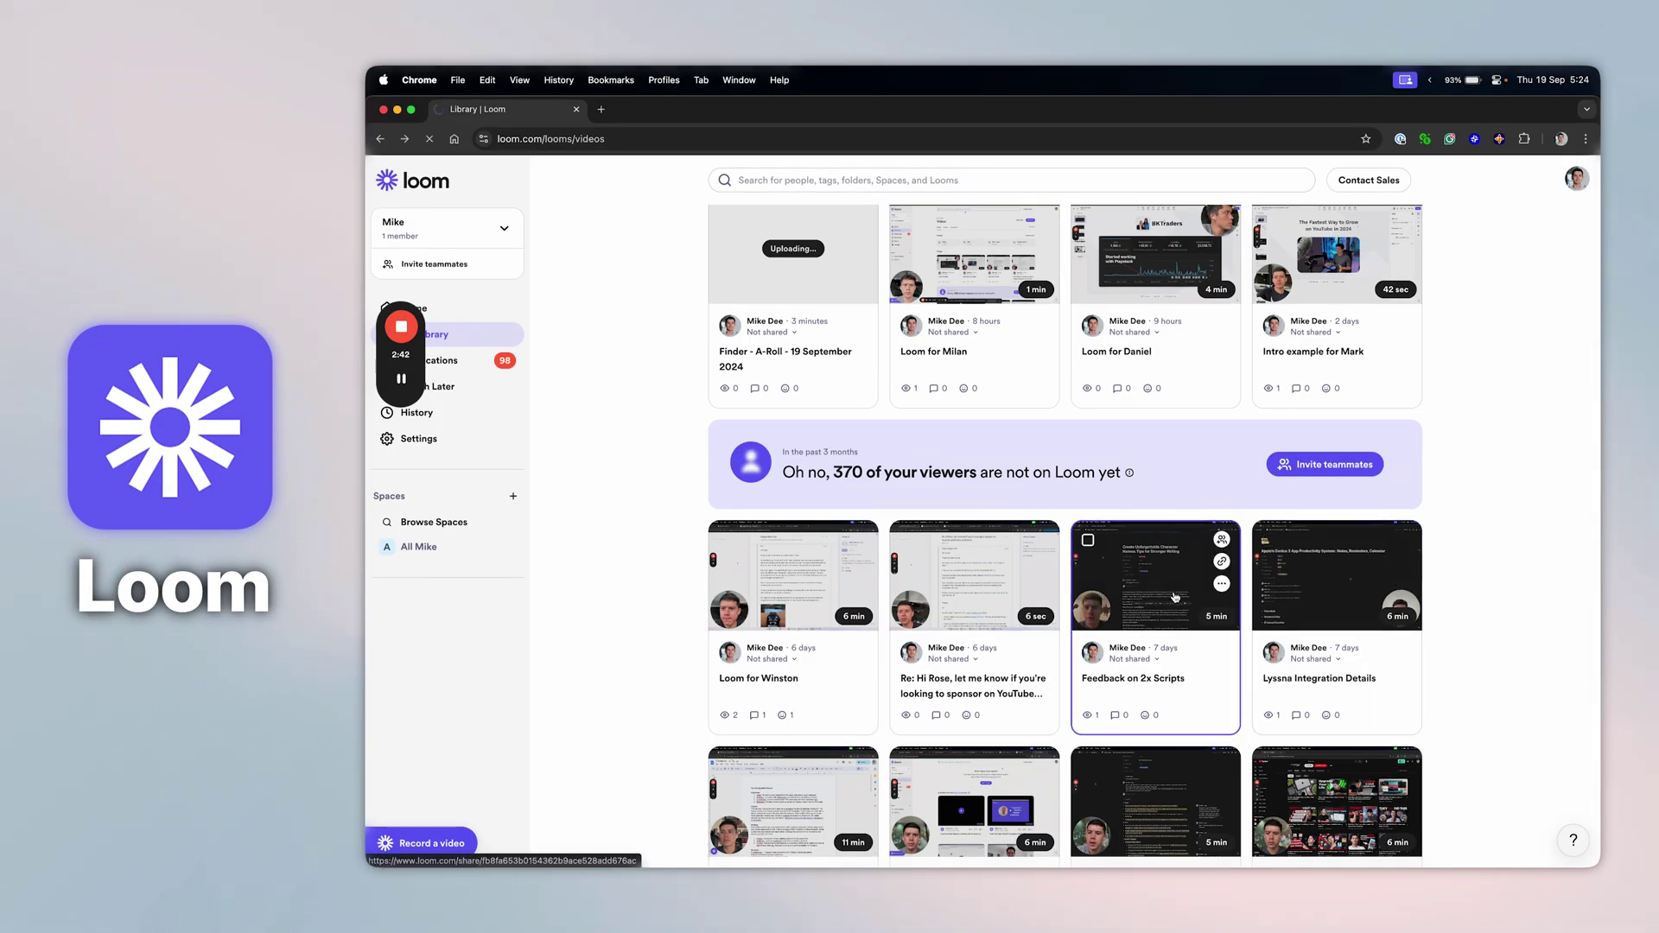
Open the 'Feedback on 2x Scripts' video from the Loom library.
click(1176, 600)
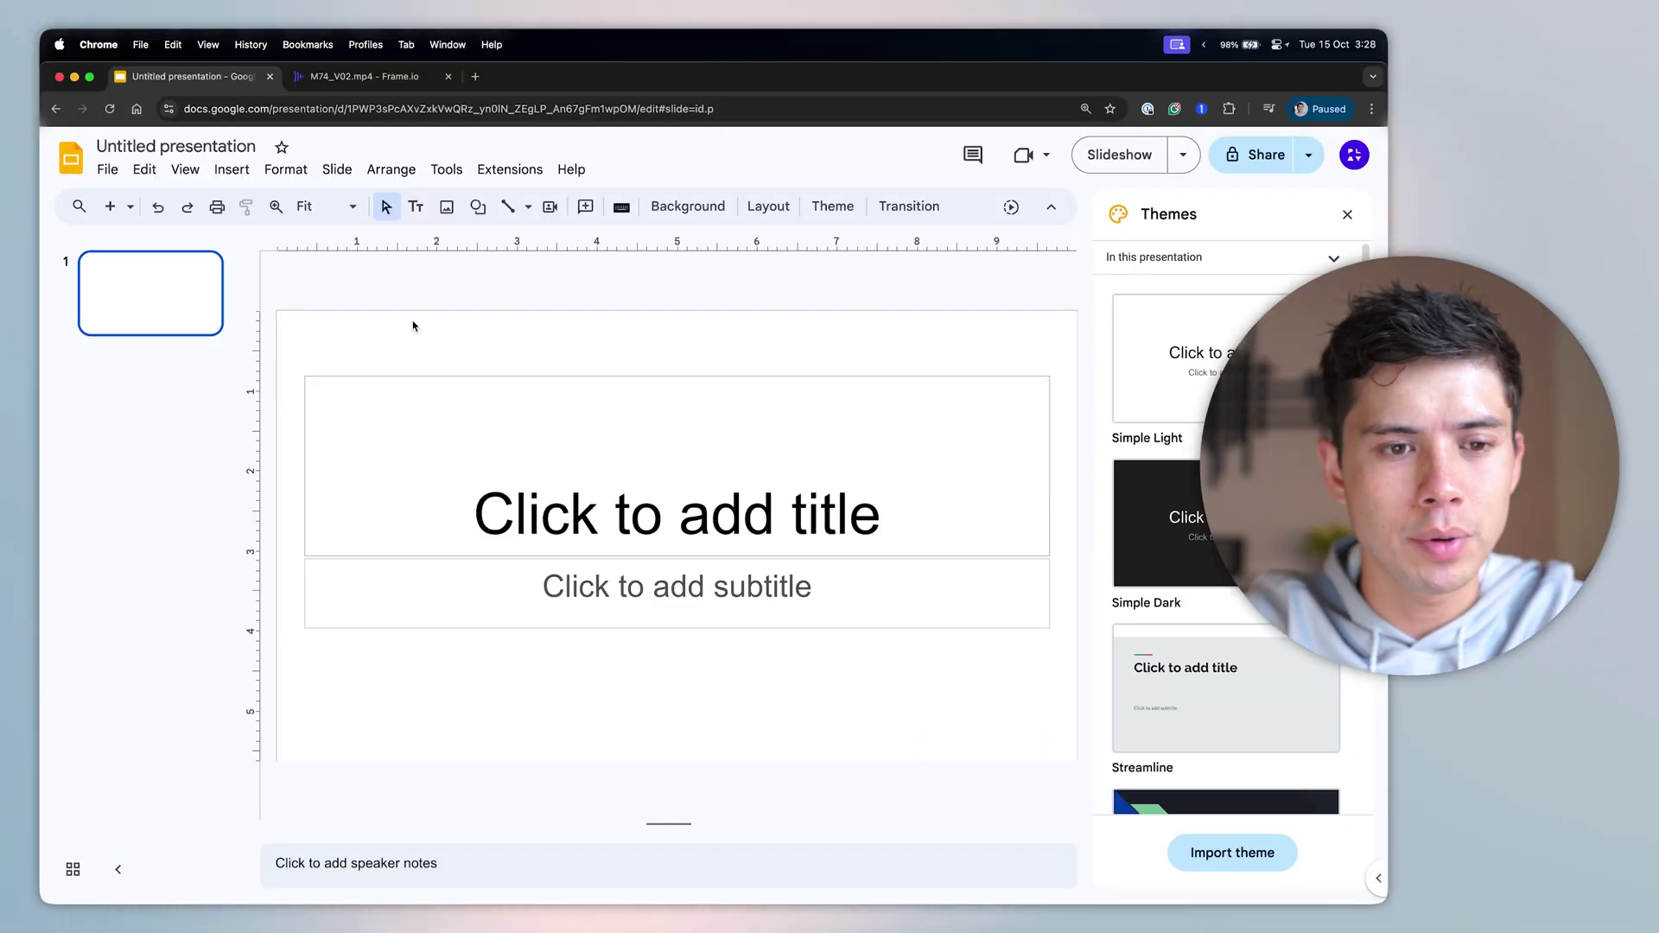
Load training.mikedee.com/transformyourgrades in a new tab and scroll through the page.
key(super+t)
text(training.mikedee.com/transformyourgrades)
key(Return)
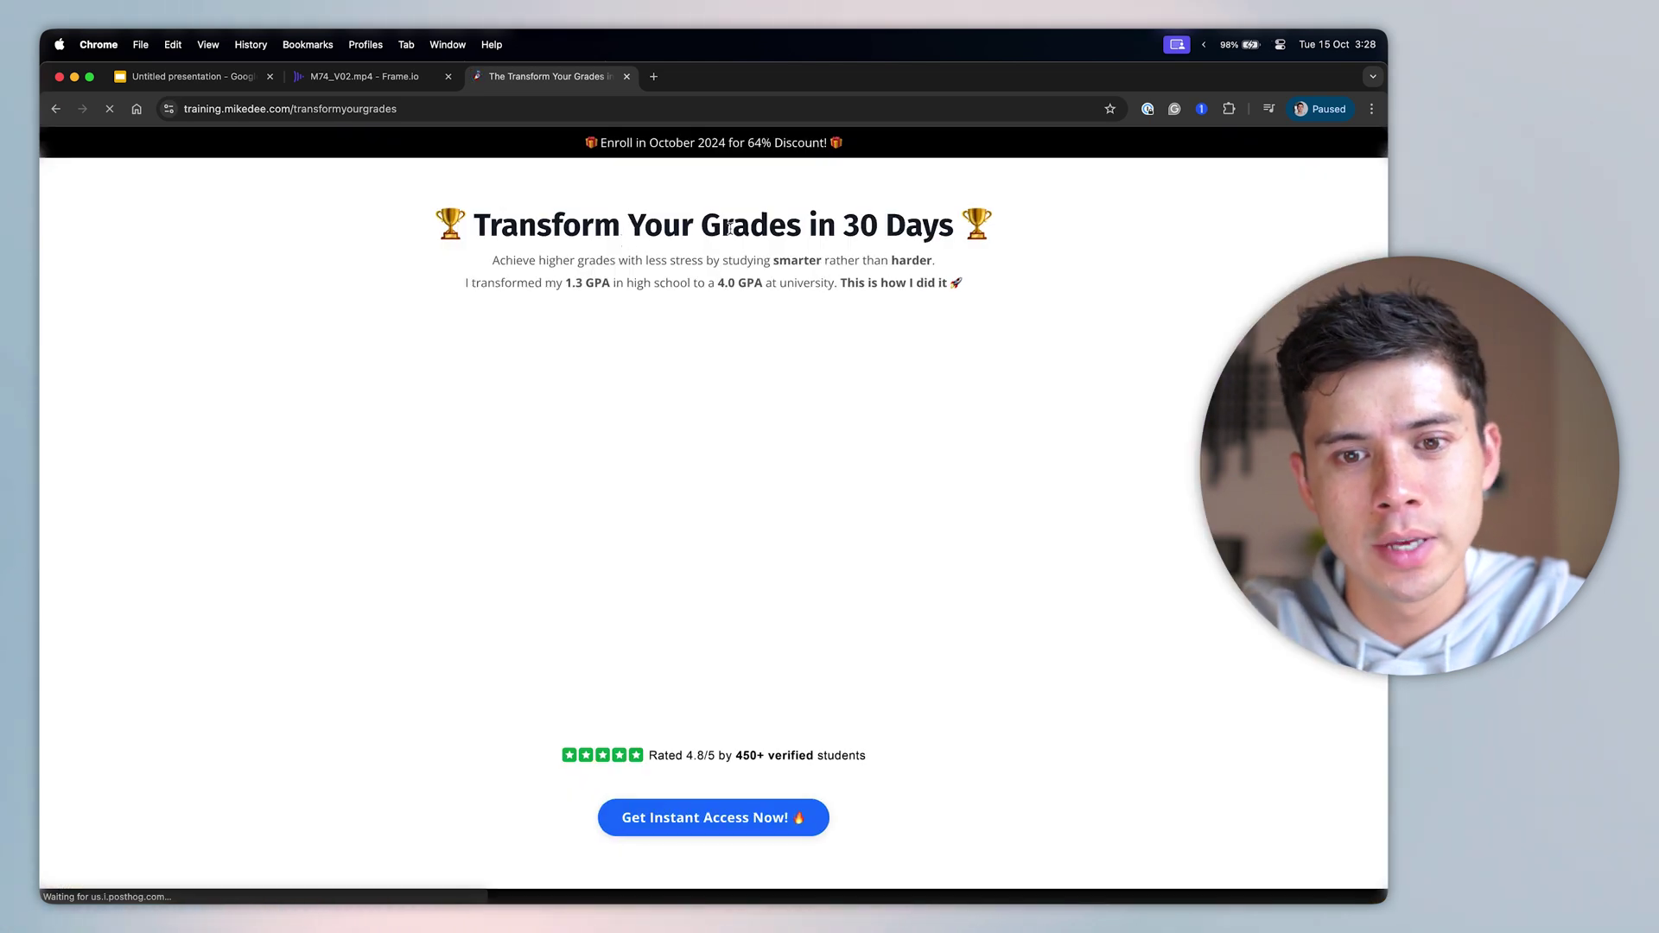
scroll(996, 489, down, 1)
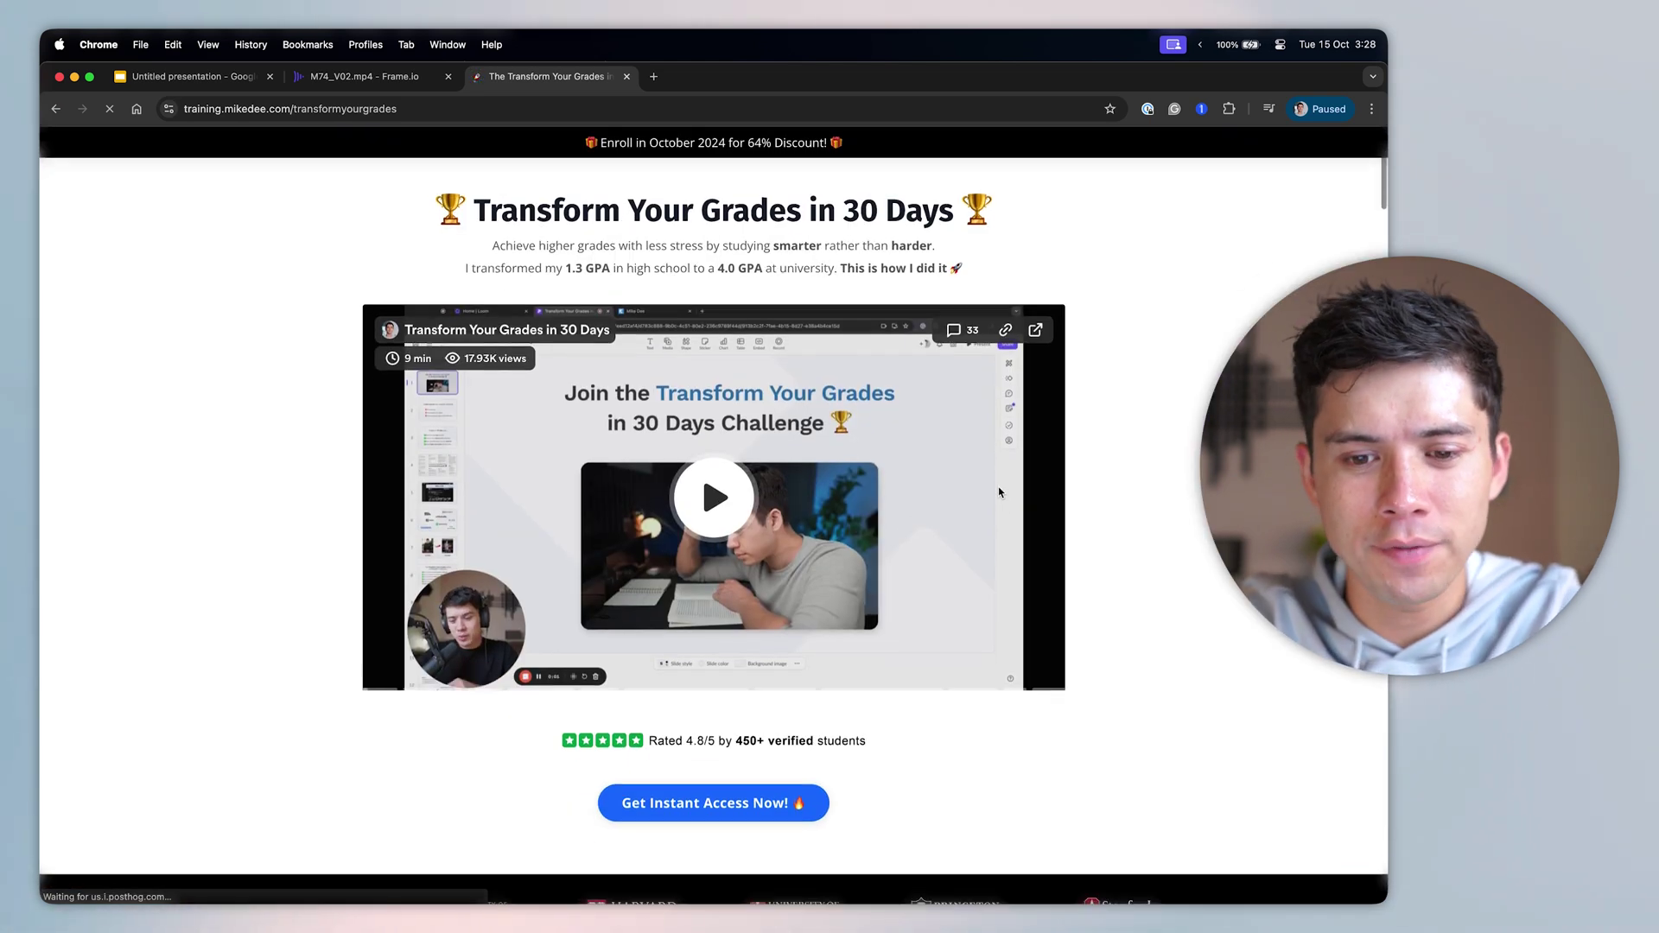
scroll(701, 506, down, 2)
scroll(701, 486, up, 1)
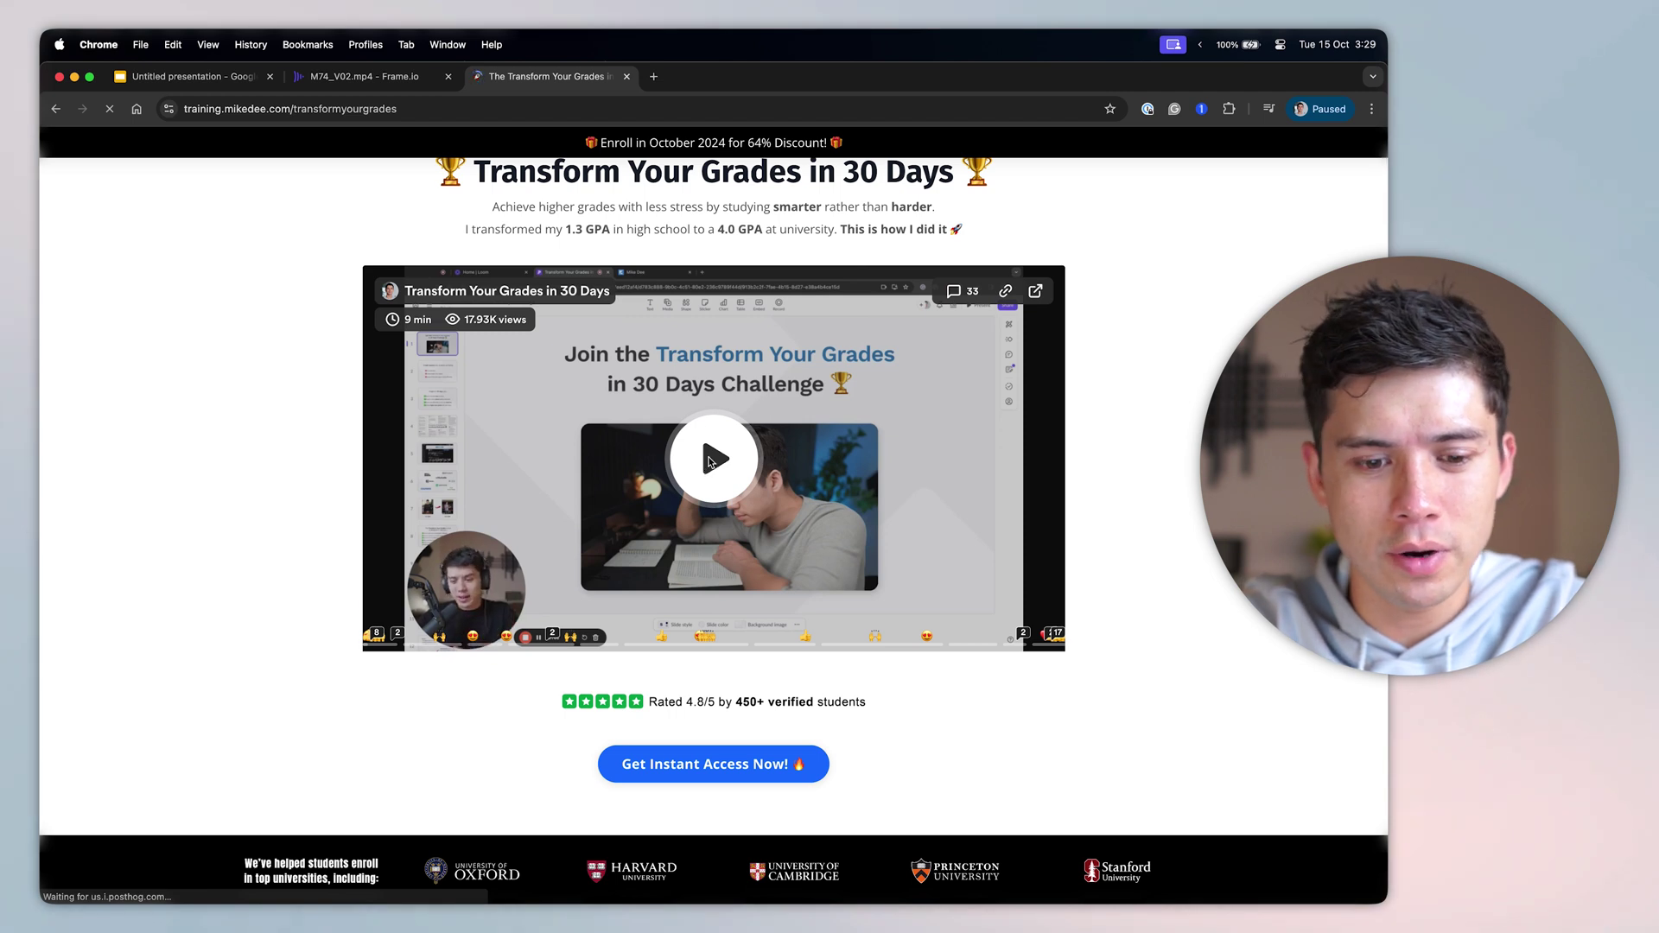
Play the embedded course video, skip to about 1:53, pause it, and return to the presentation.
click(692, 419)
click(504, 614)
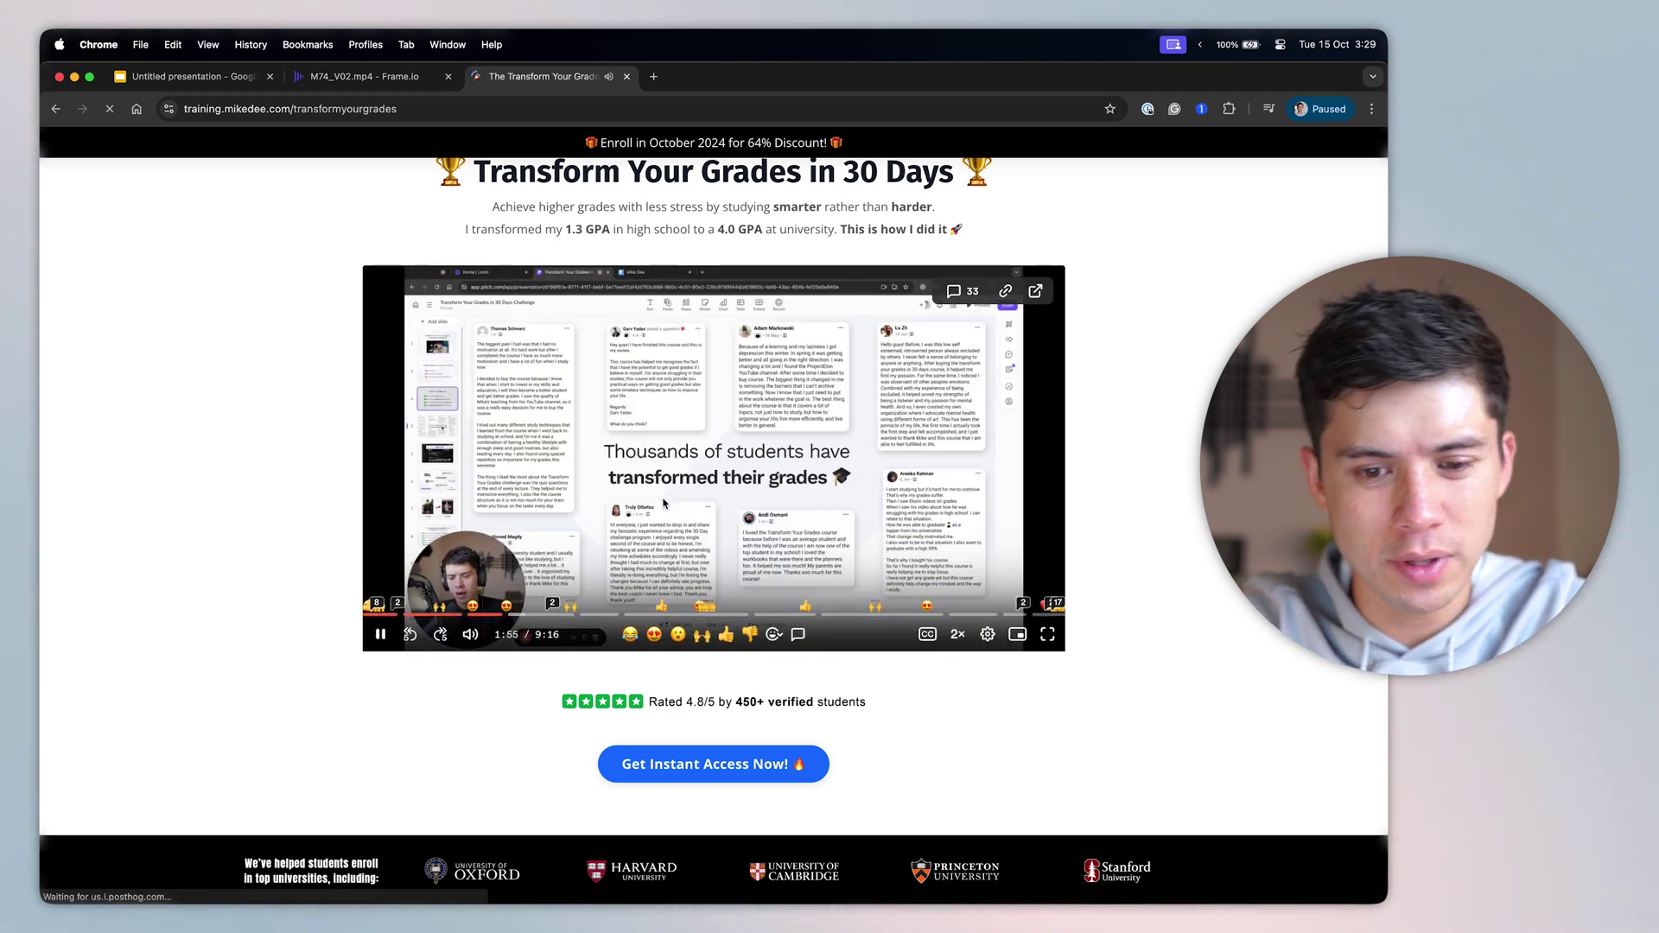
scroll(605, 432, up, 1)
click(569, 380)
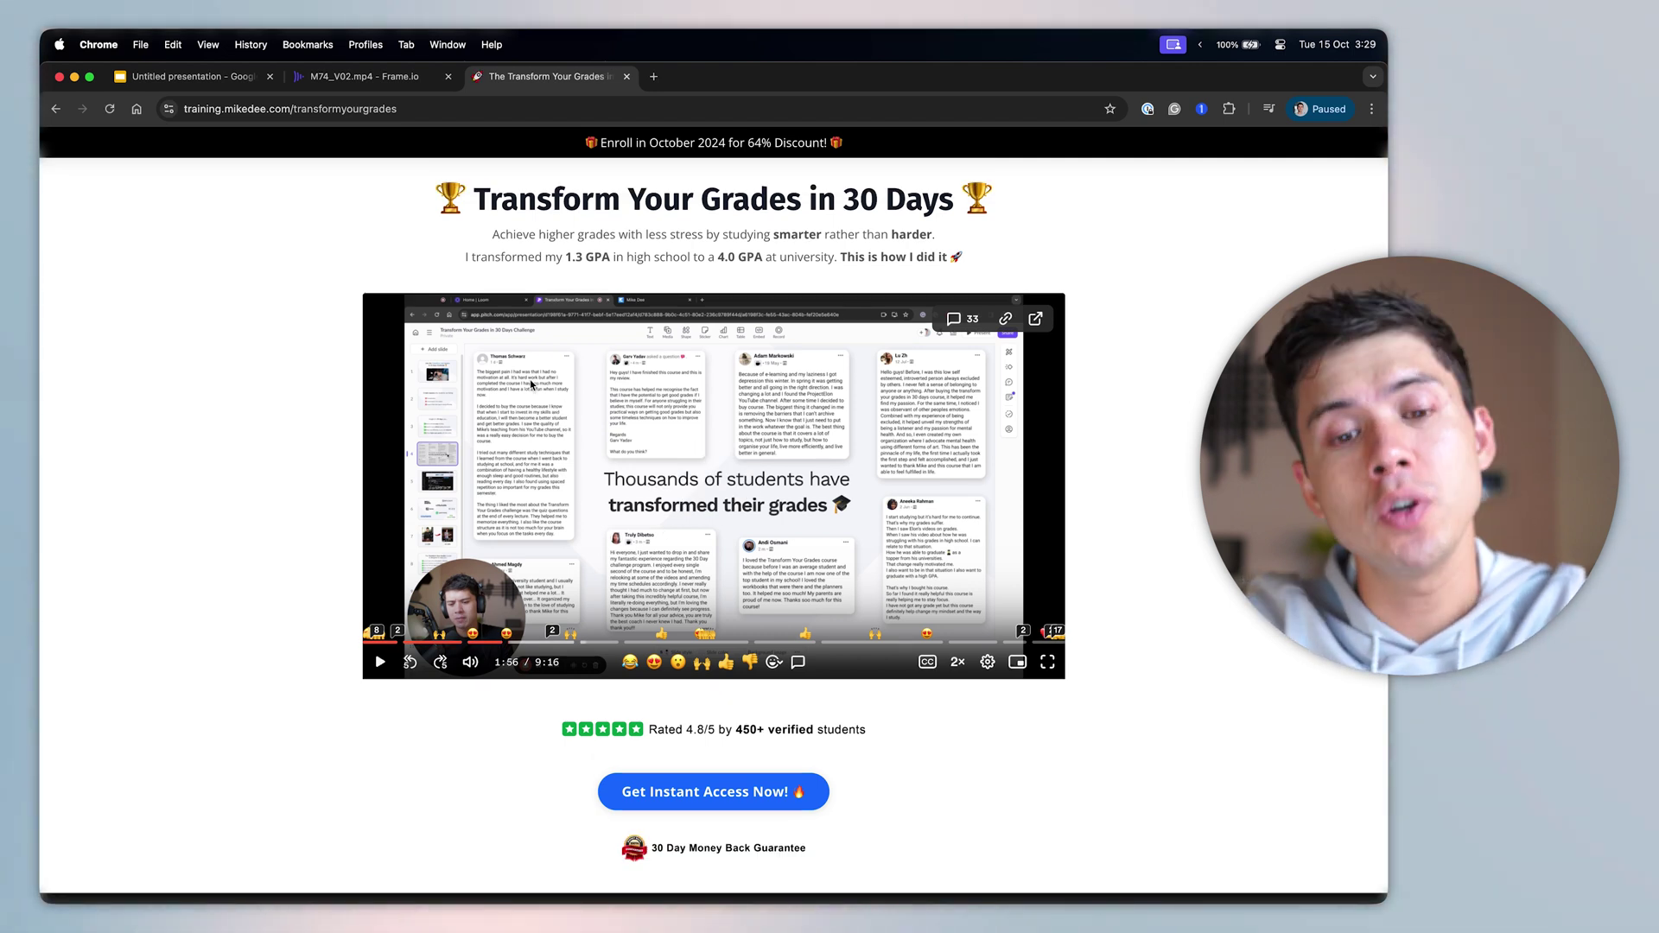
click(221, 81)
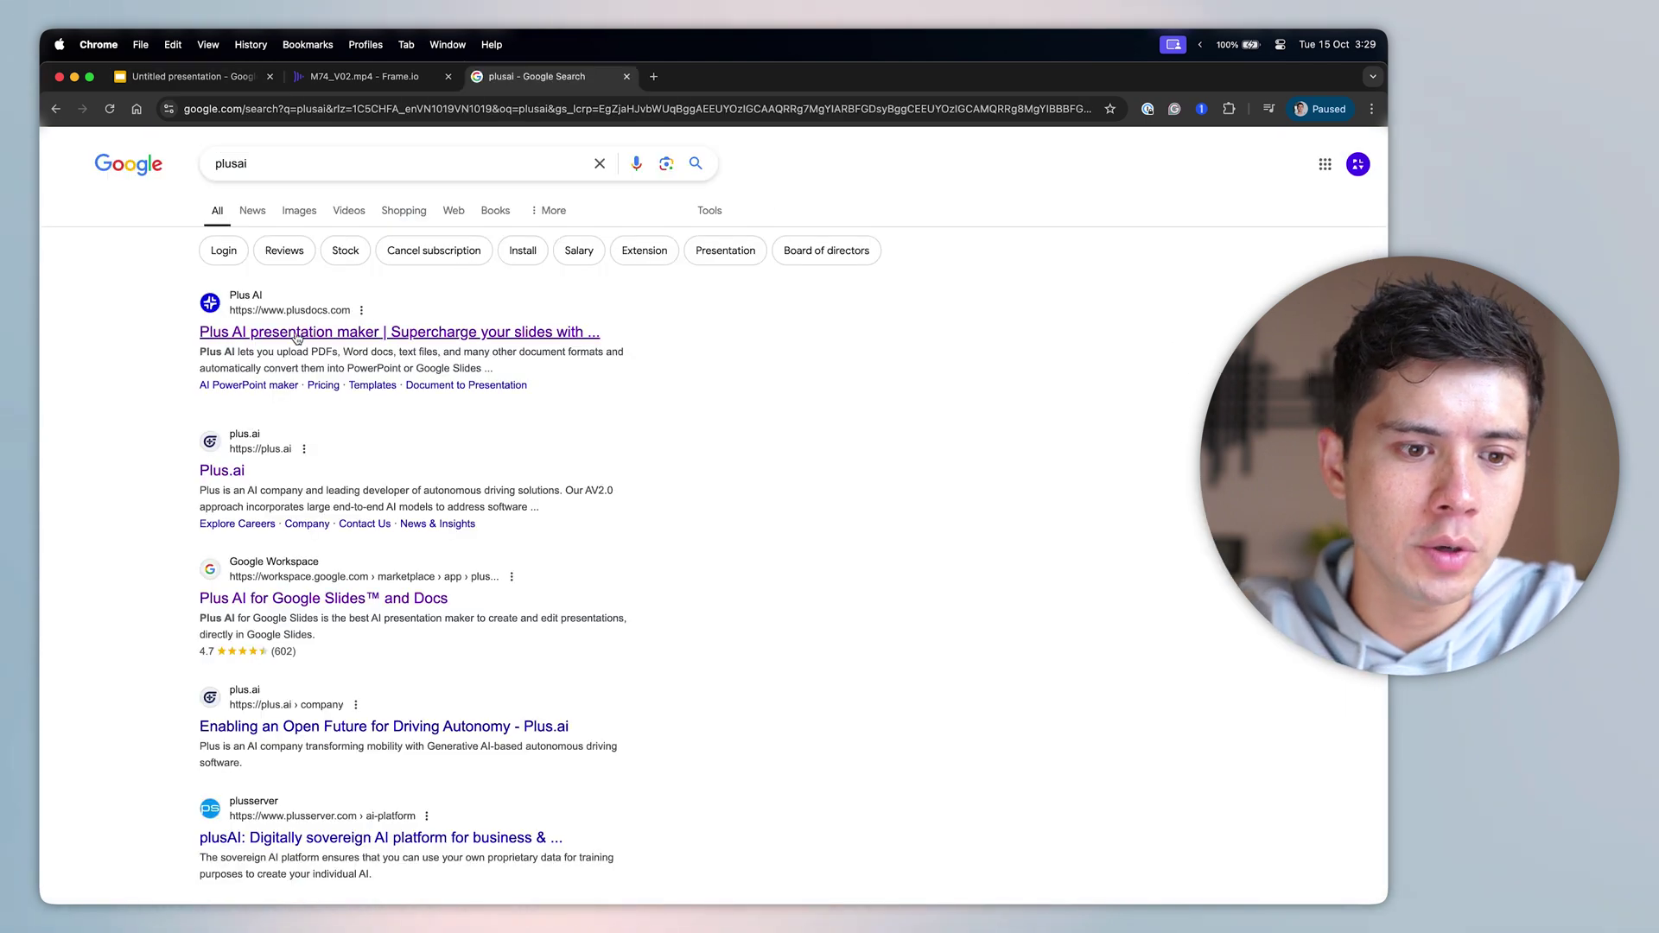
Open the Plus AI presentation maker site from the 'plusai' search results.
click(504, 333)
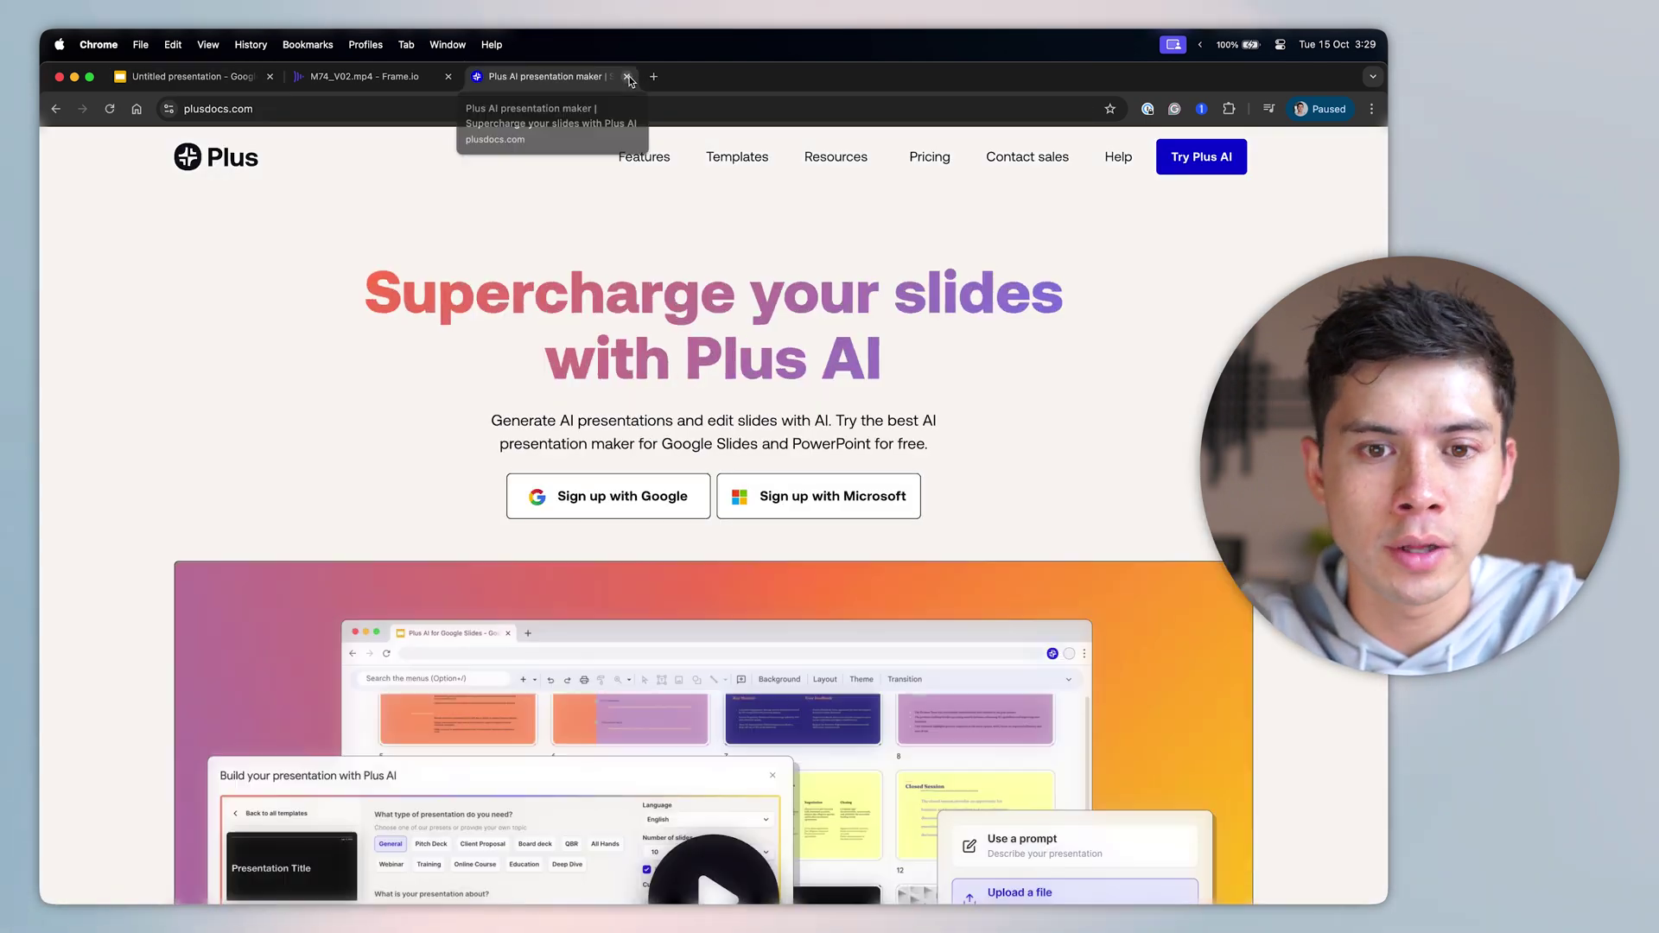
Close the plusdocs.com tab and start a new presentation with the Plus AI add-on.
click(627, 76)
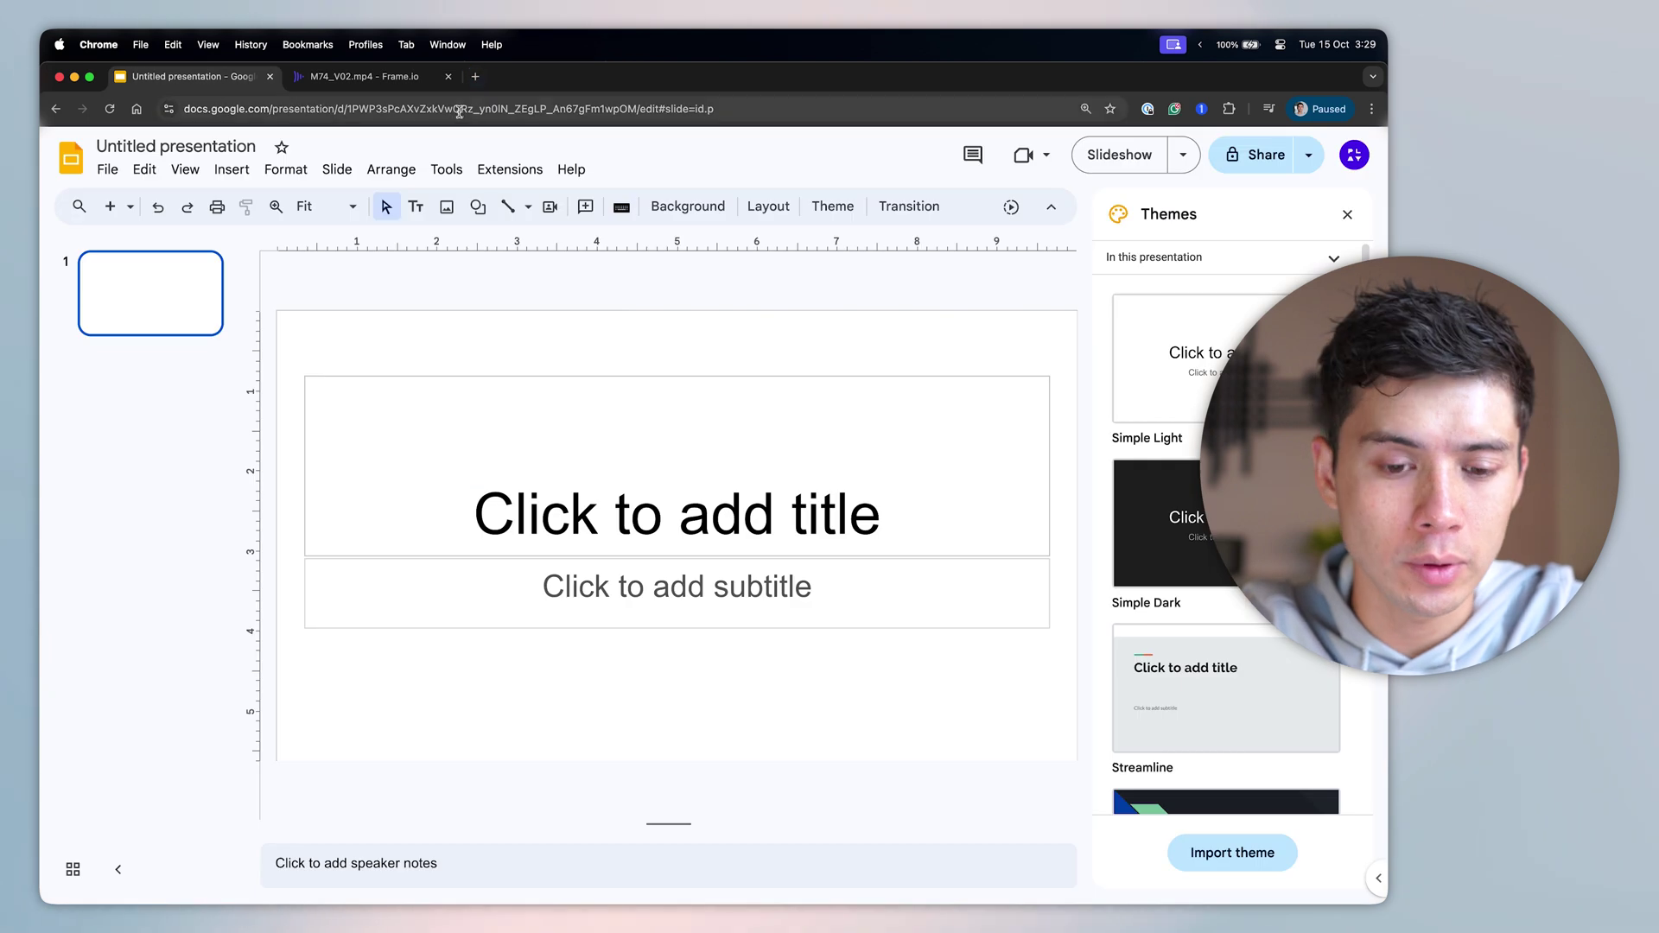
click(509, 169)
mouse_move(678, 280)
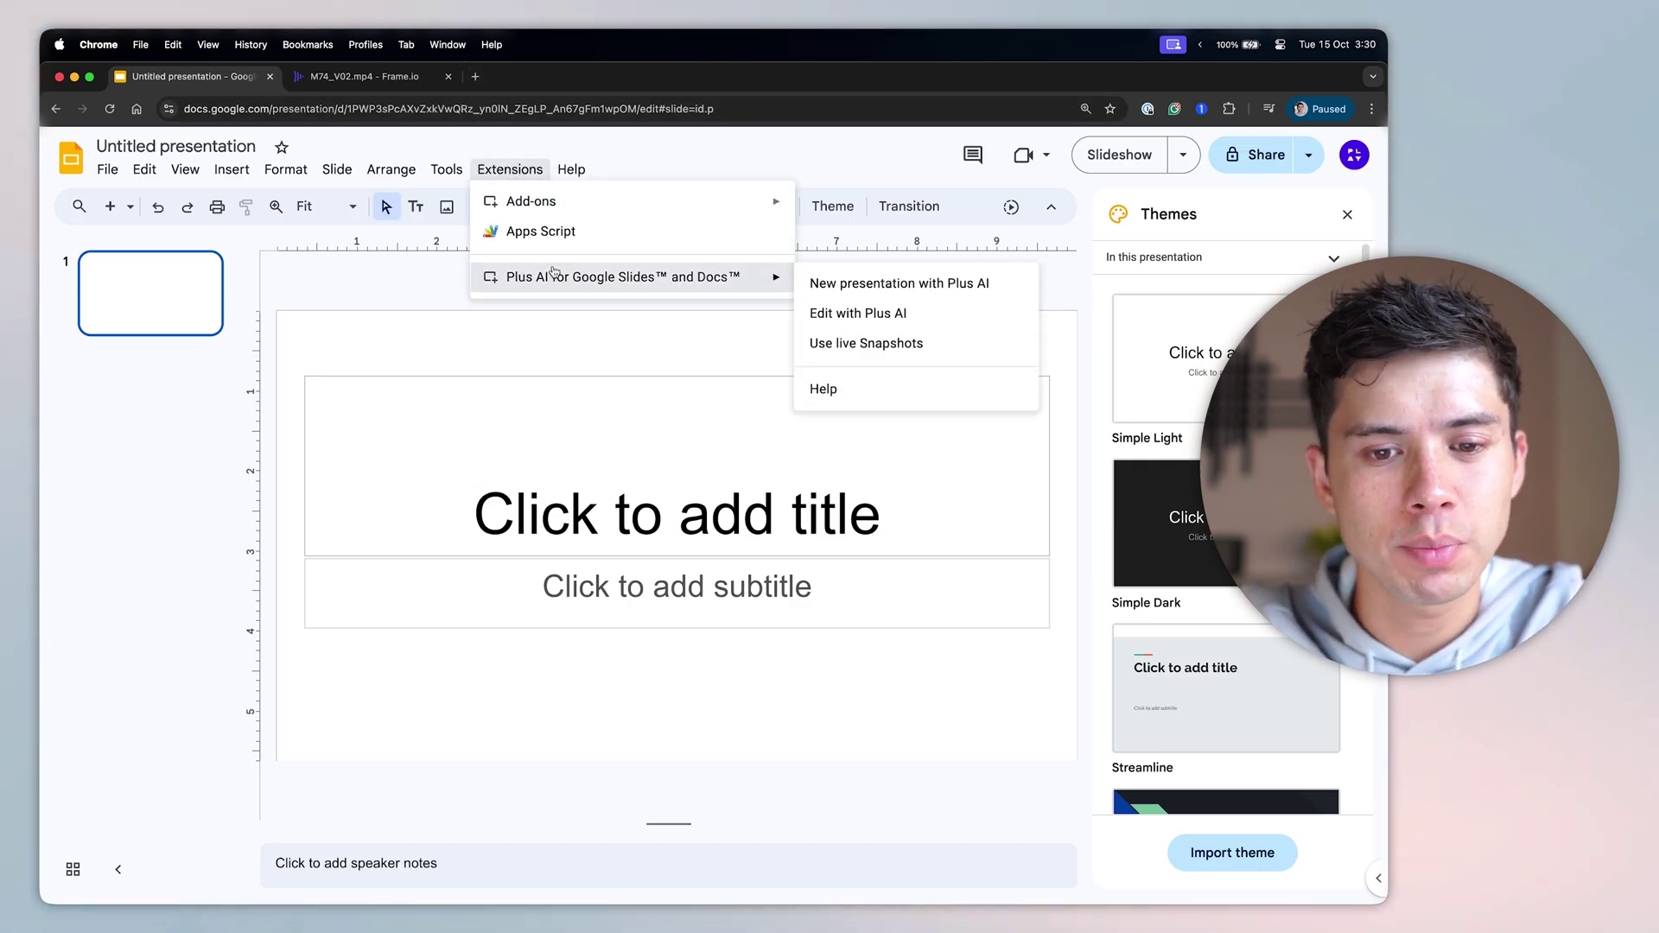
click(874, 284)
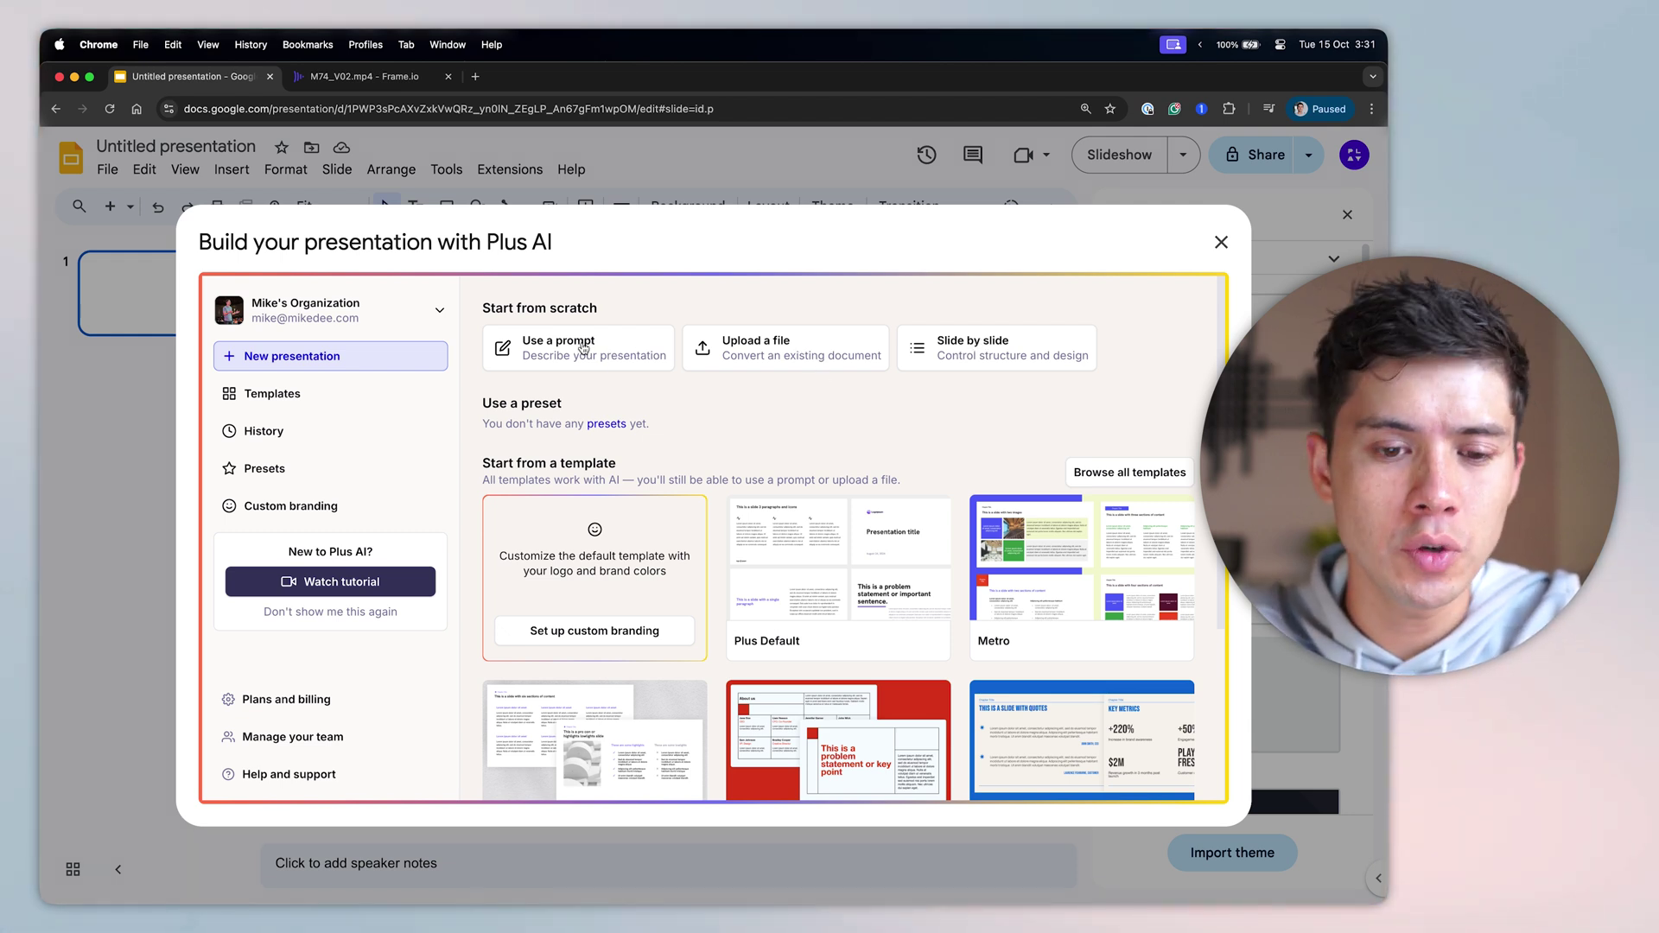
Preview the prompt, upload-a-file and slide-by-slide starting options, returning to the start page each time.
click(584, 347)
click(564, 538)
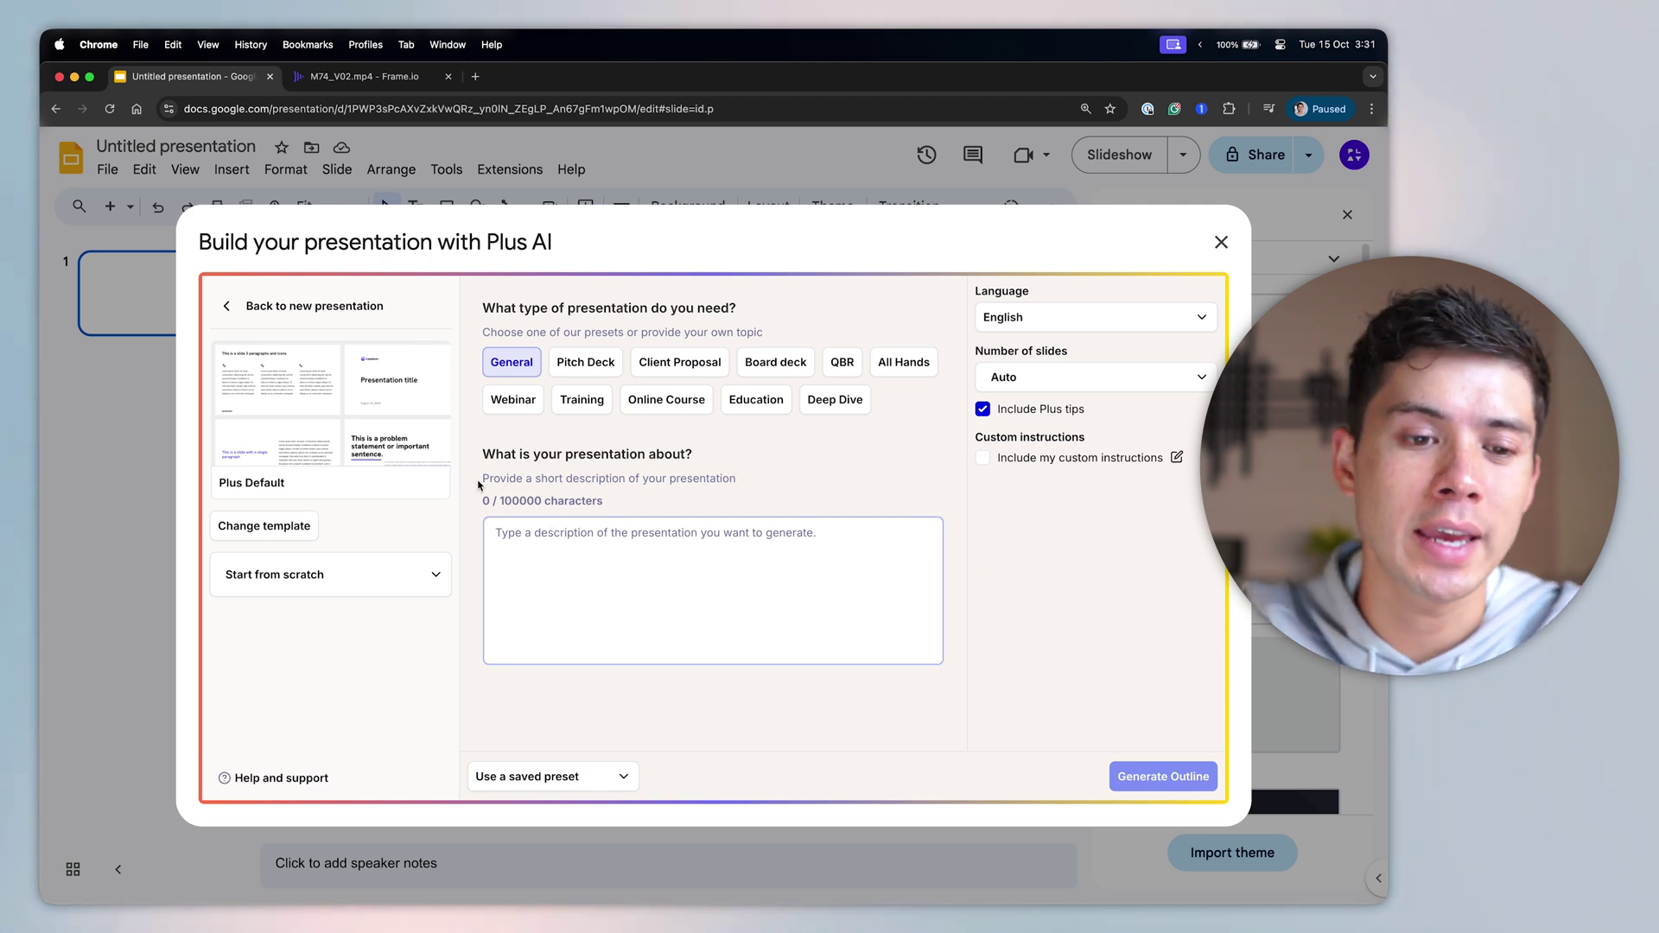
click(221, 302)
click(796, 348)
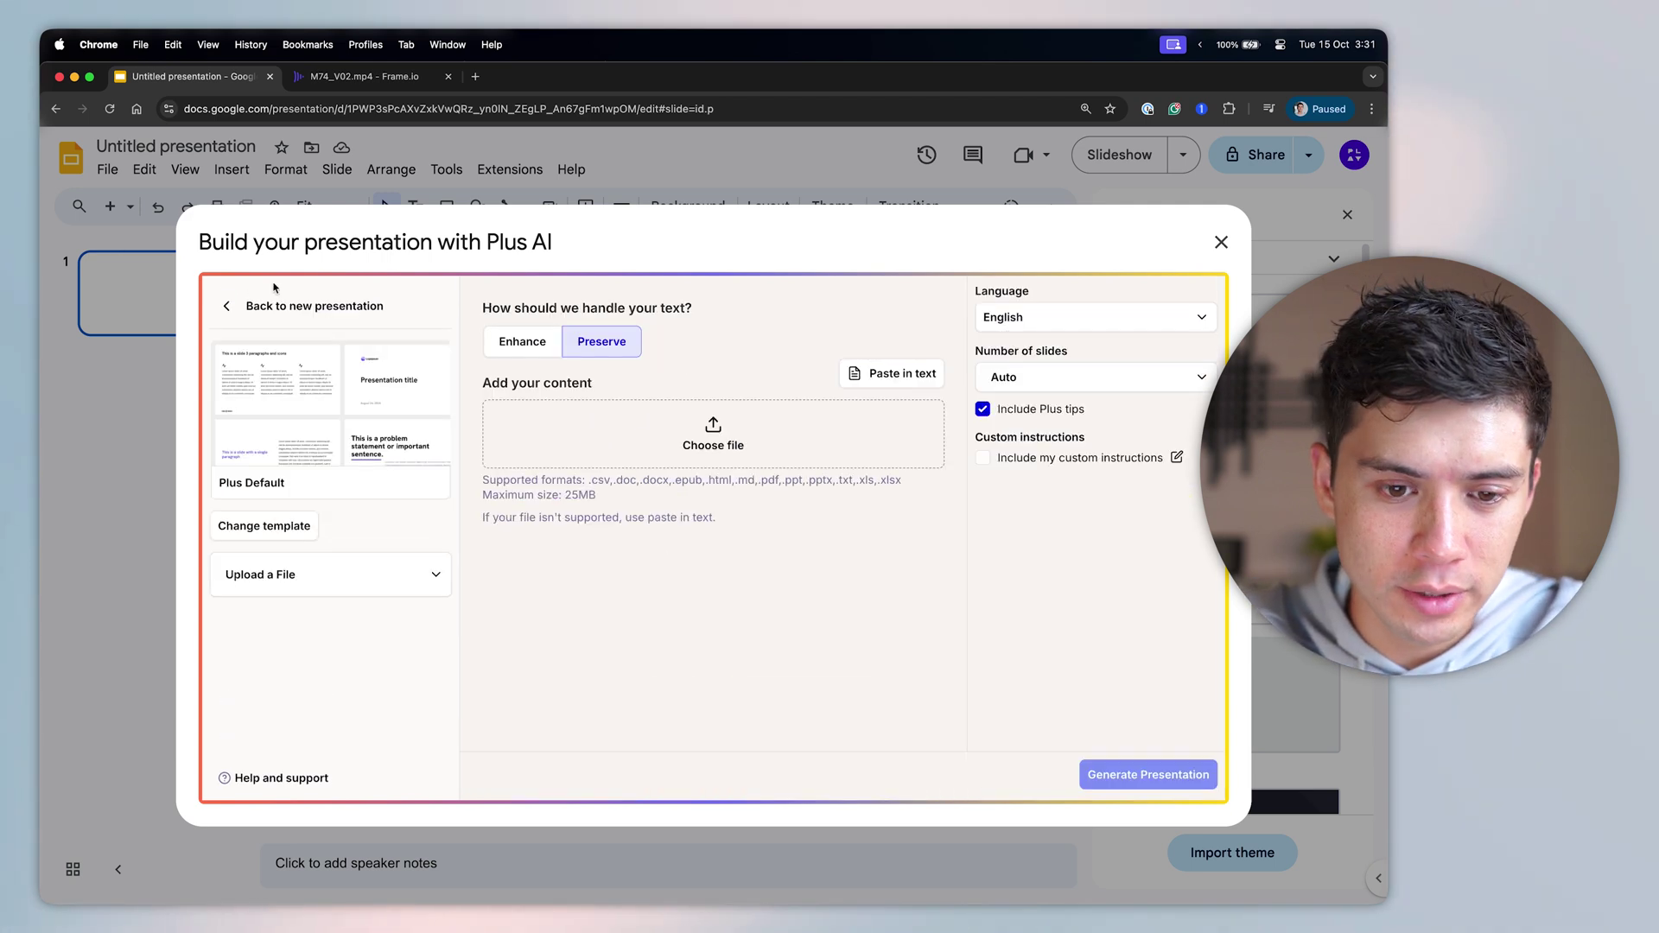
click(229, 302)
click(976, 356)
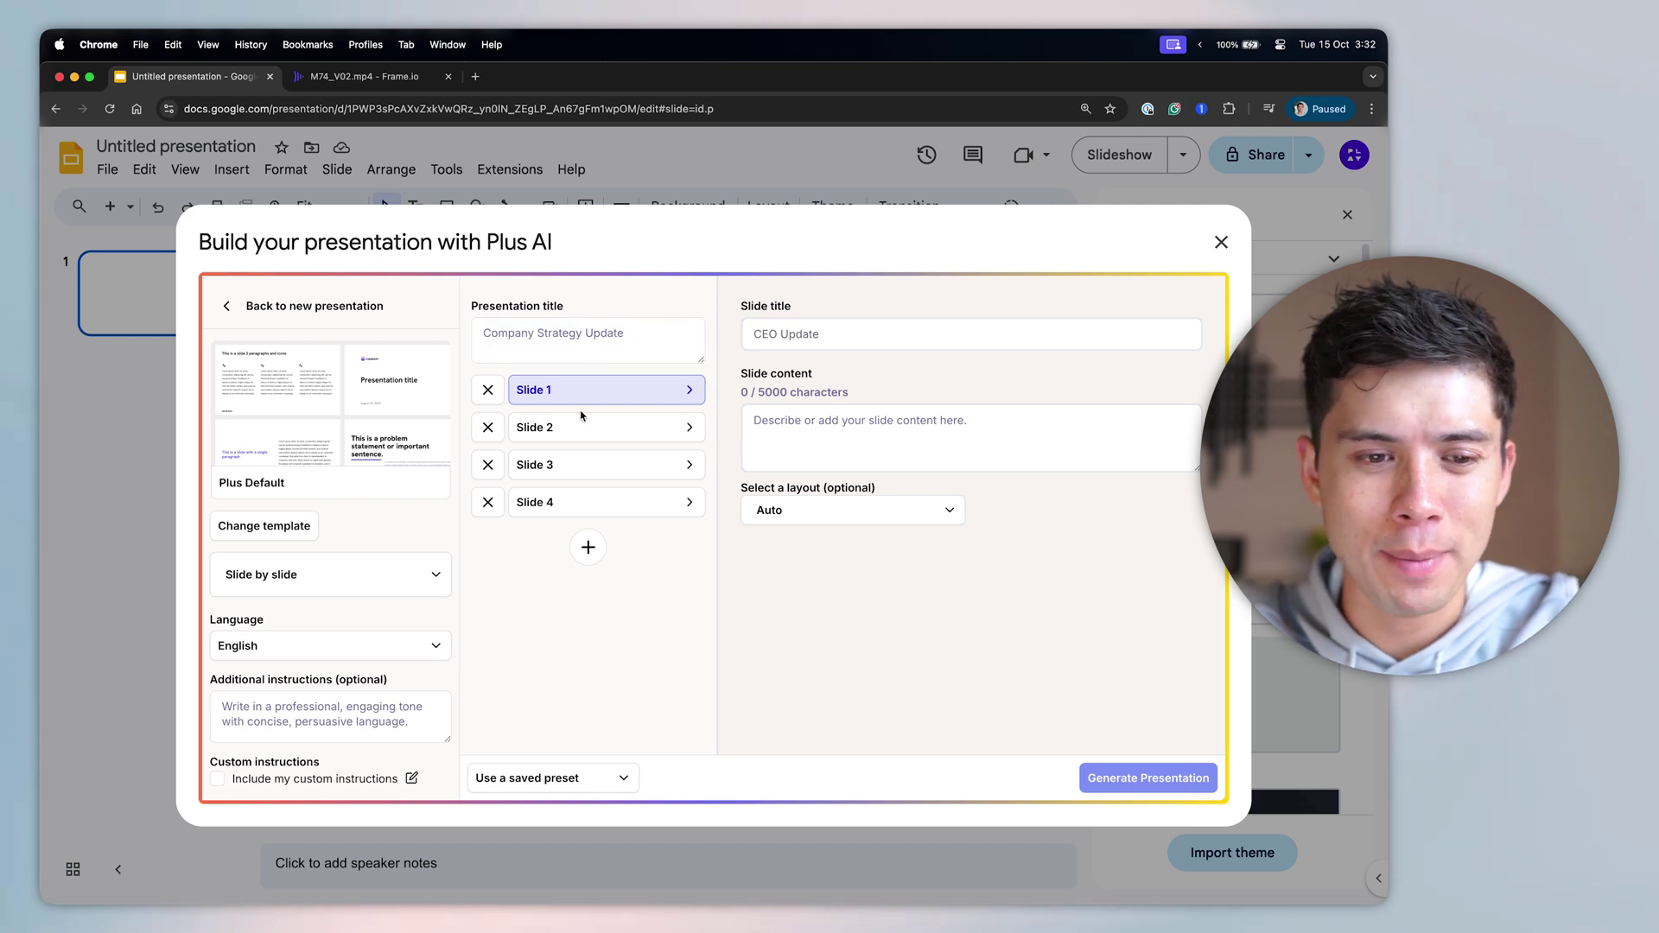
click(229, 304)
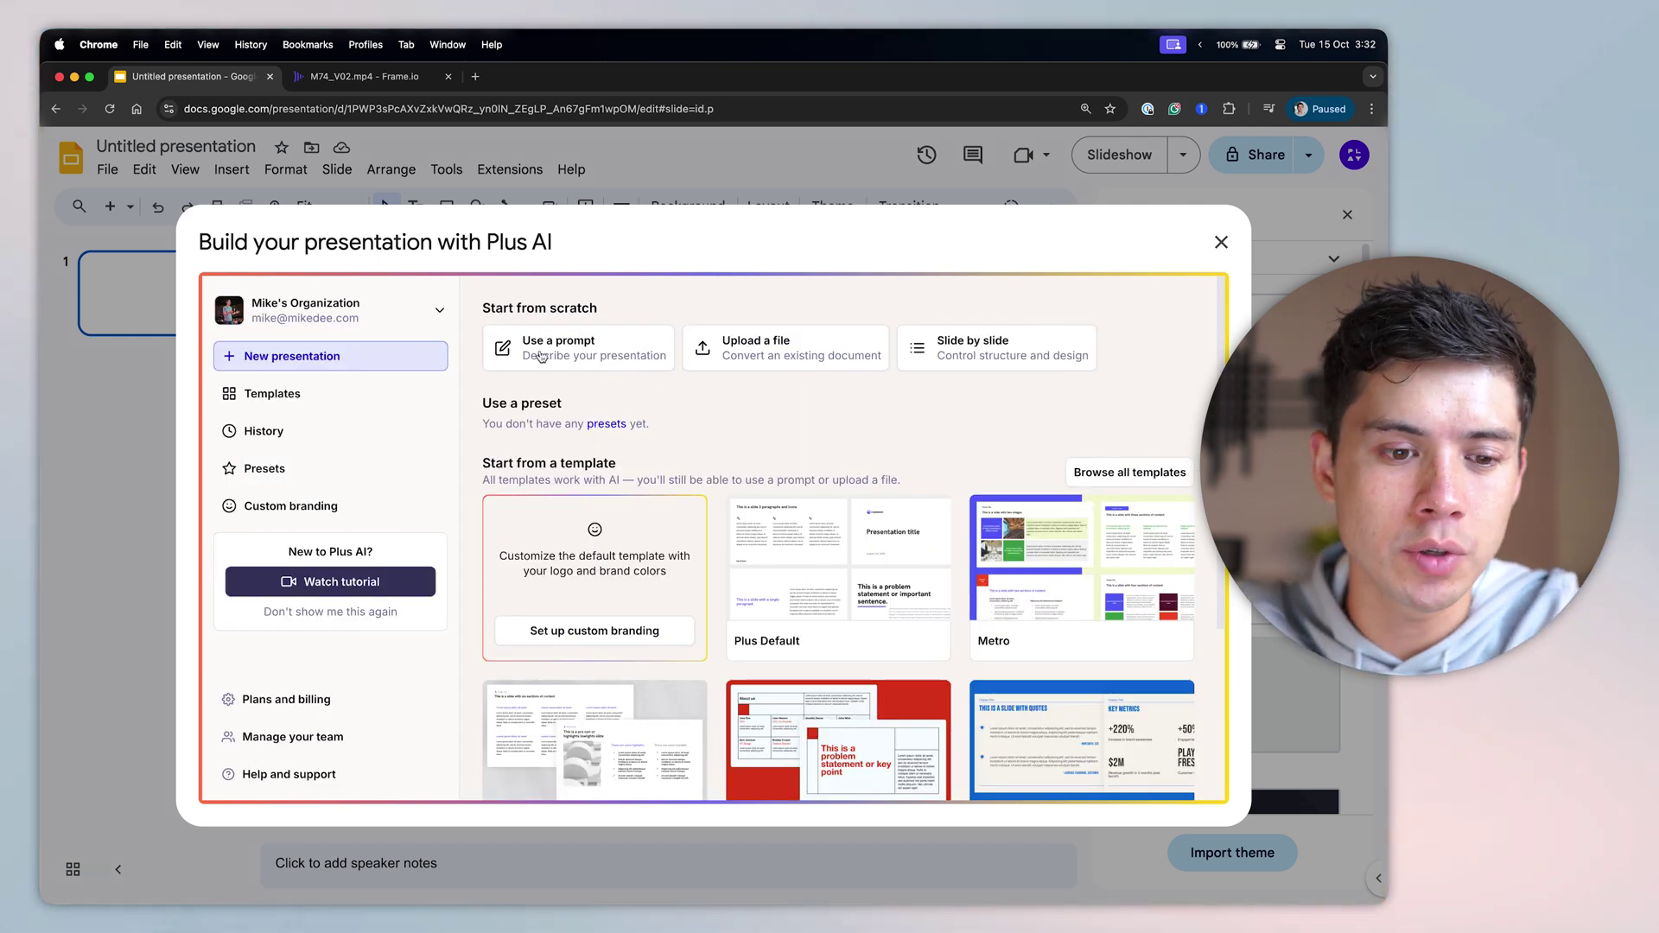
Bring up the Plus AI template gallery and scroll through the templates.
click(280, 395)
scroll(674, 553, down, 5)
scroll(687, 566, up, 3)
scroll(674, 518, down, 5)
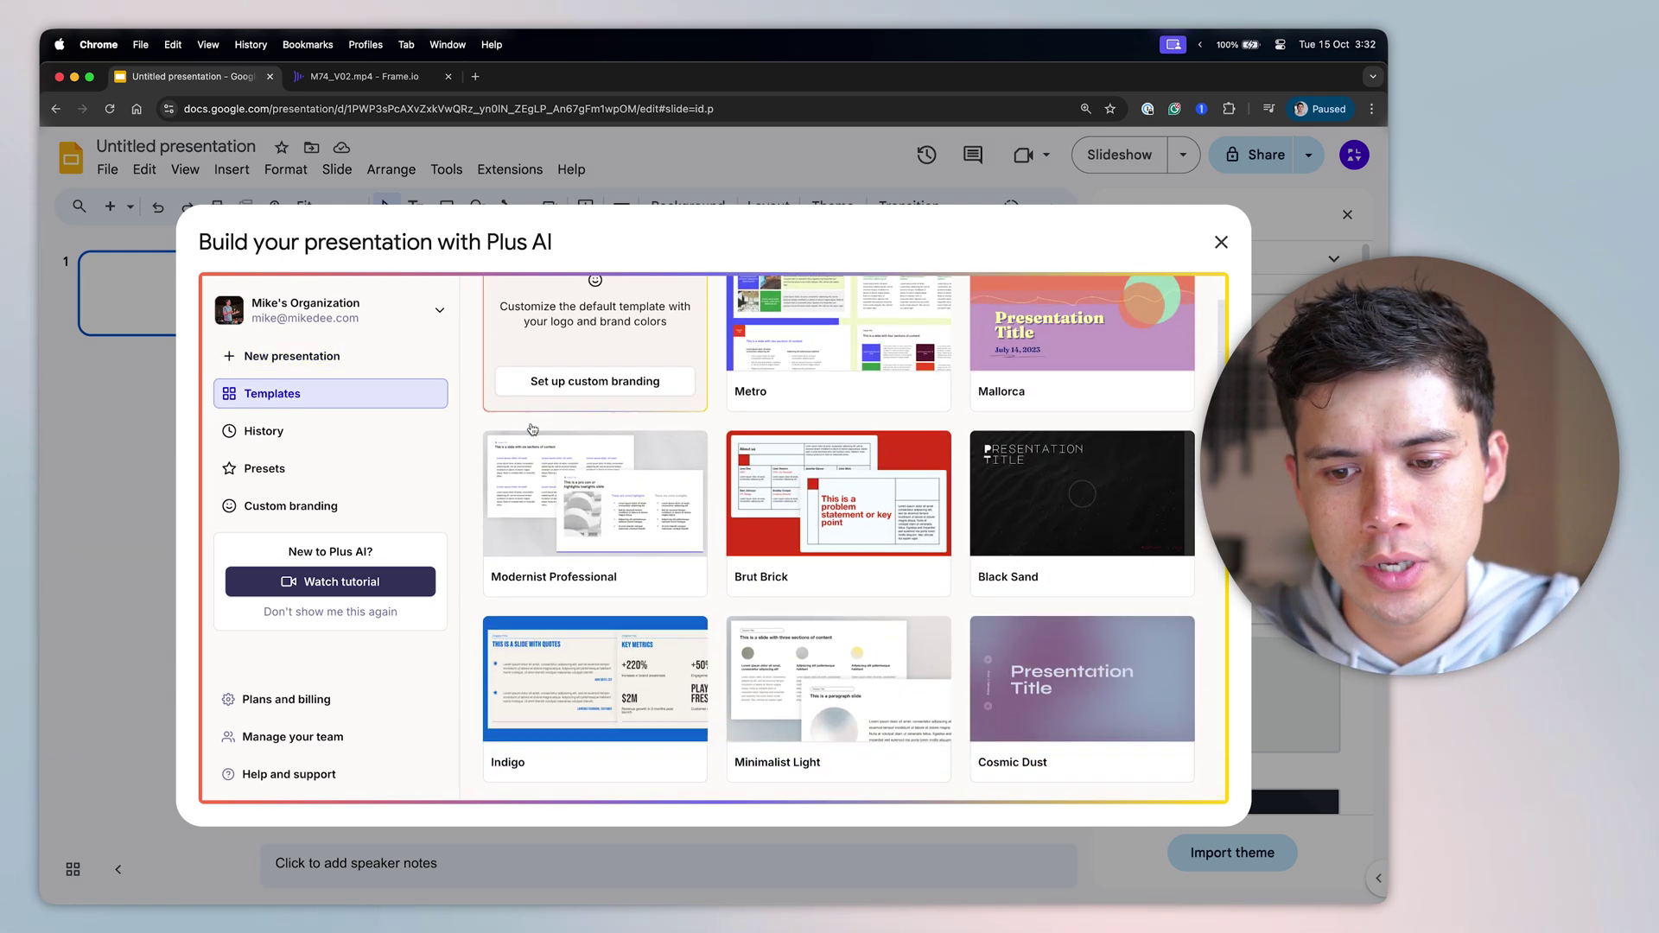
Preview the Indigo and Minimalist Light templates, including Minimalist Light's paragraph slide.
click(645, 484)
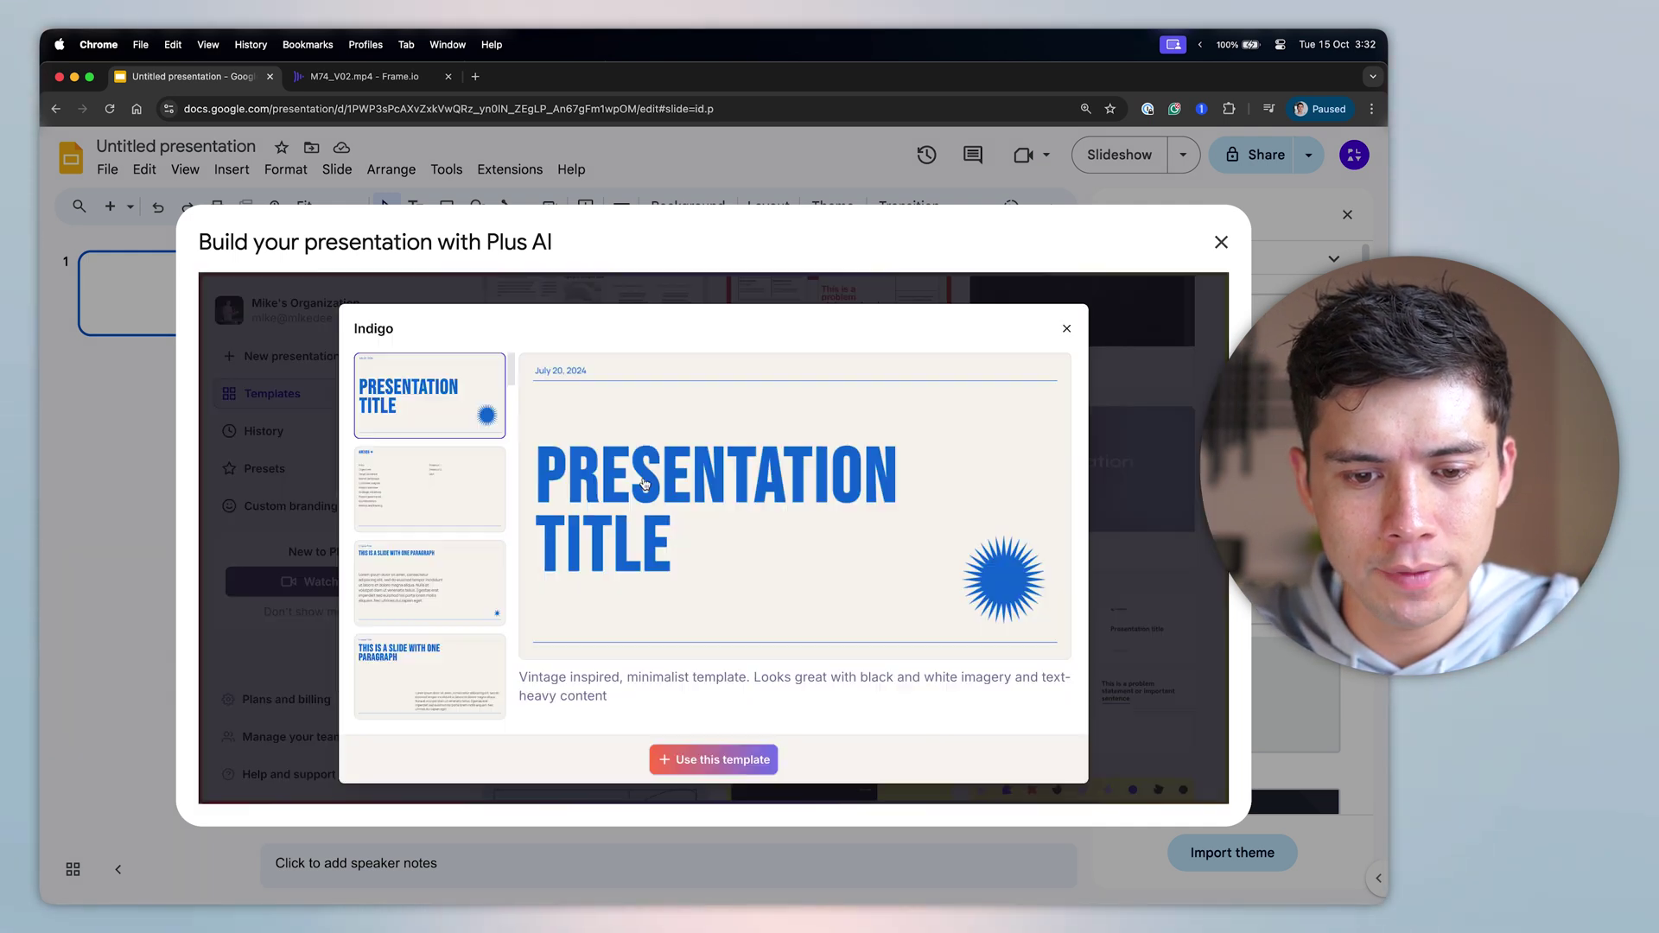
click(1067, 328)
click(922, 482)
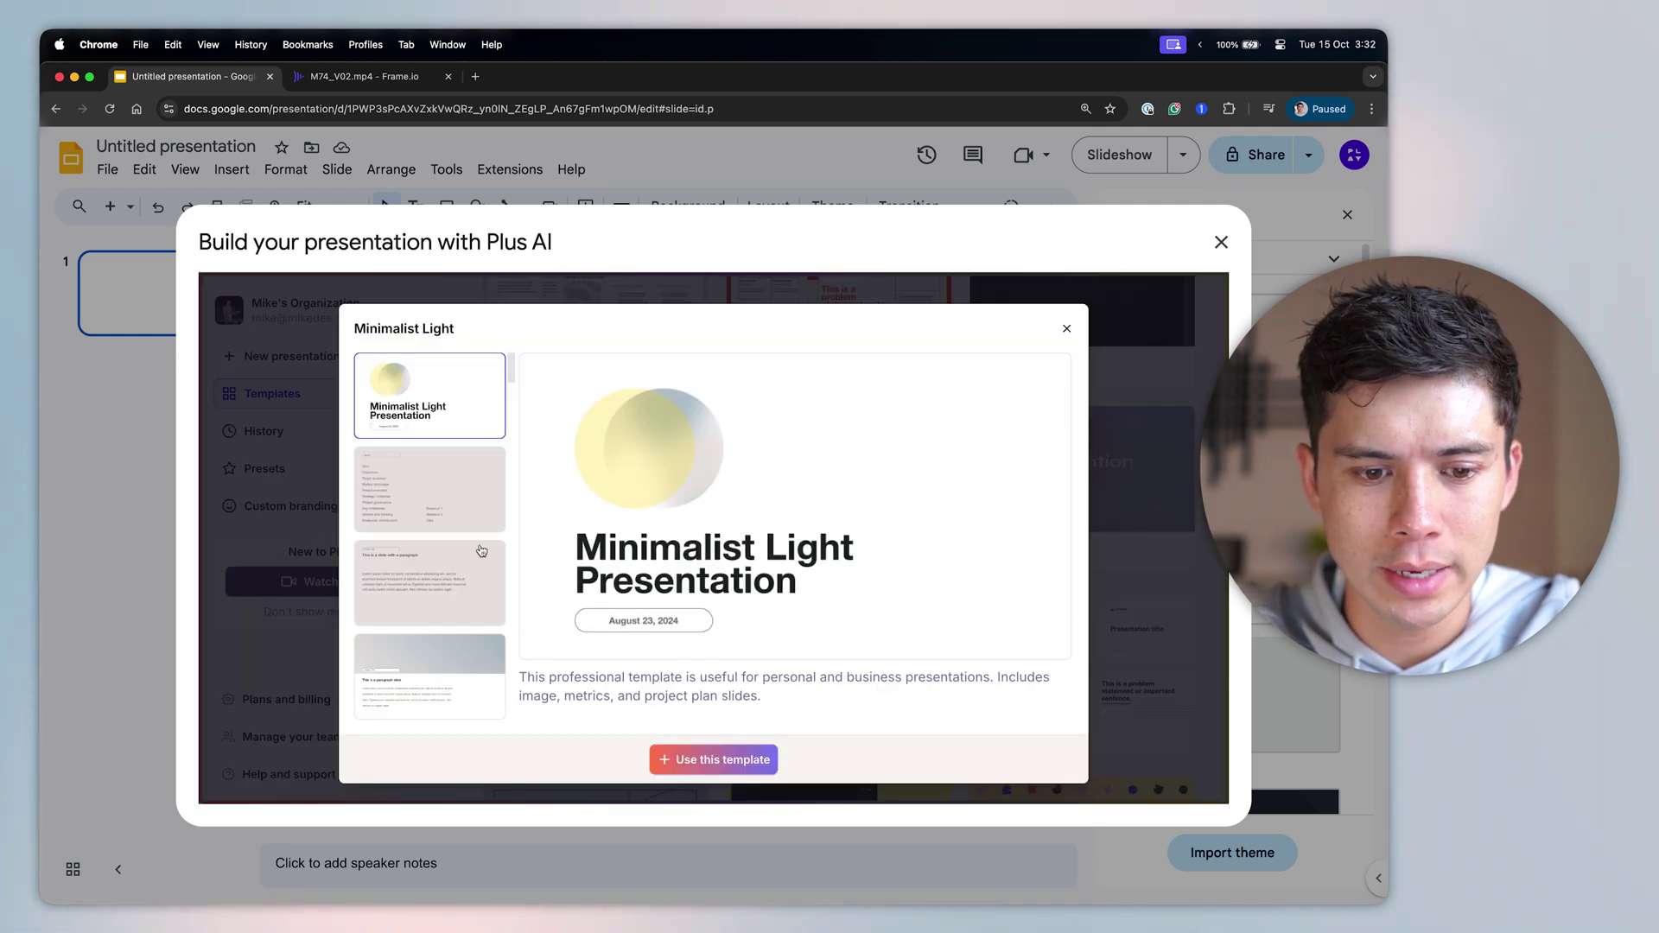
click(432, 580)
click(1067, 329)
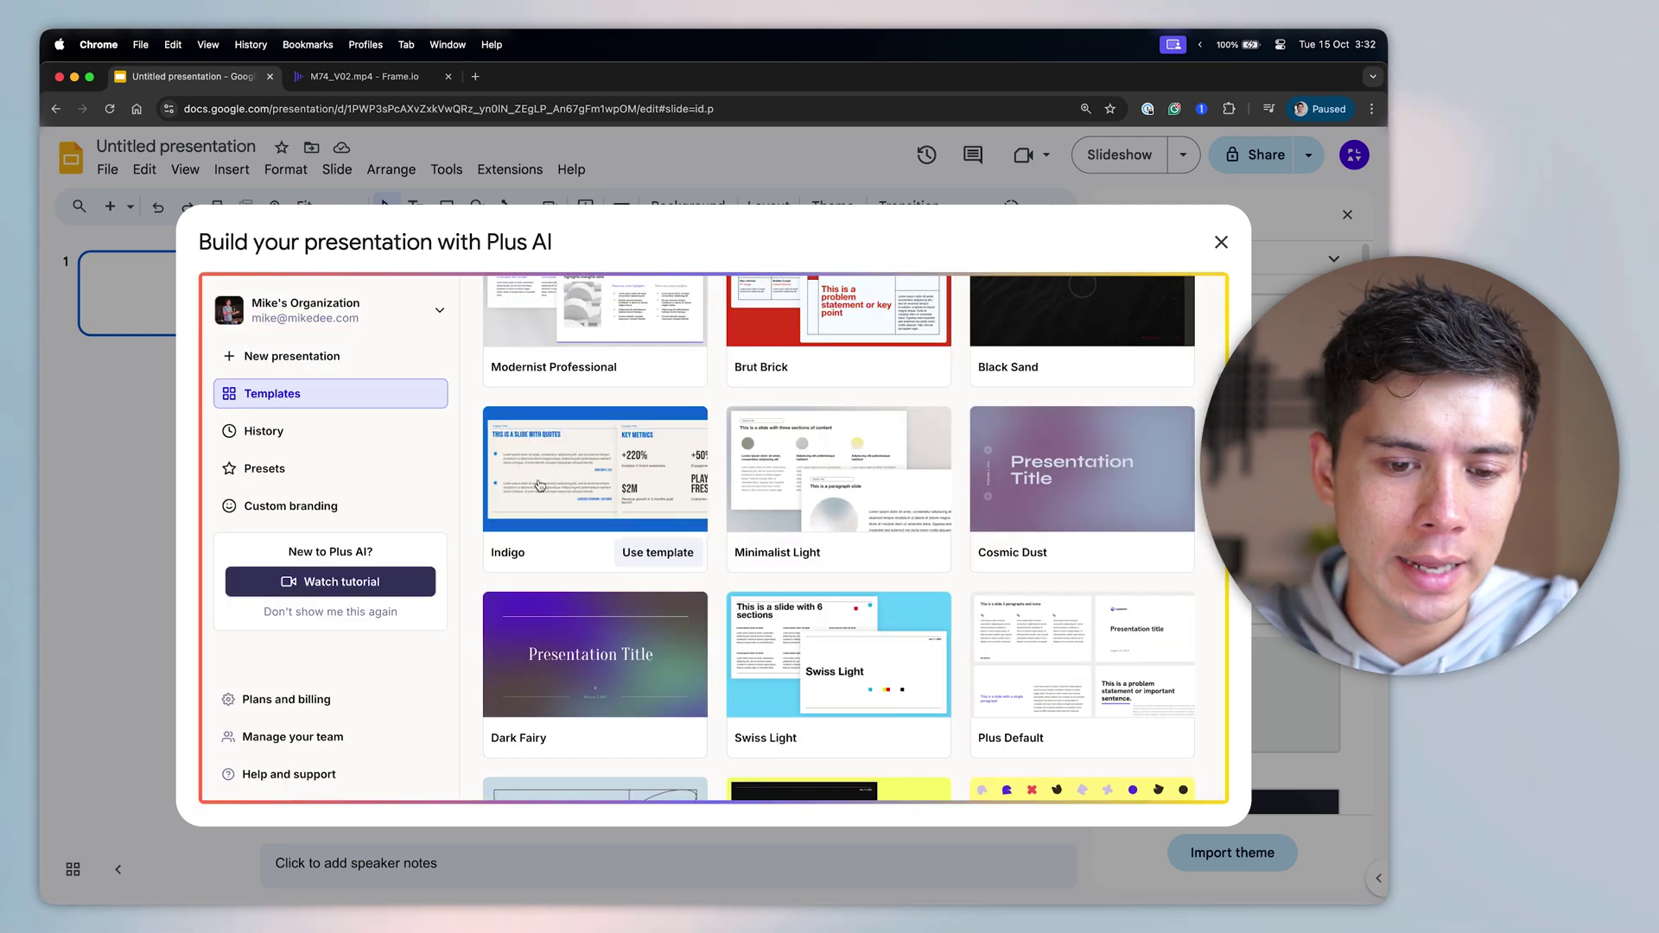
Use Indigo, describe a back-to-school sponsor campaign deck for a YouTube channel, and choose Pitch Deck.
click(645, 553)
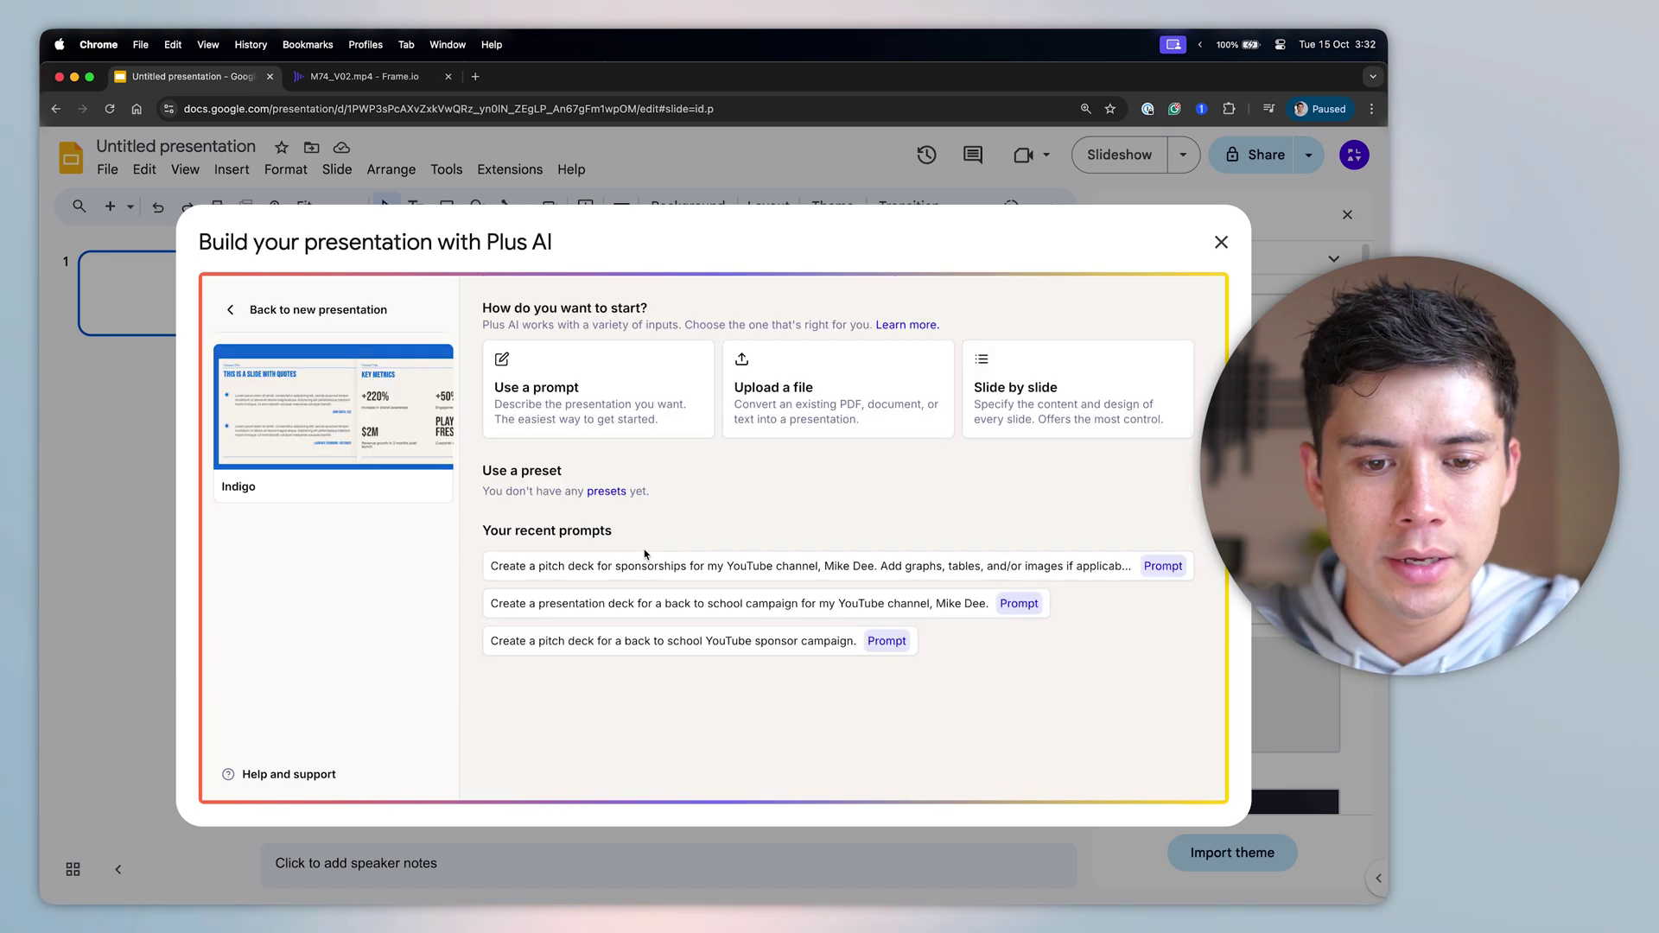
click(529, 382)
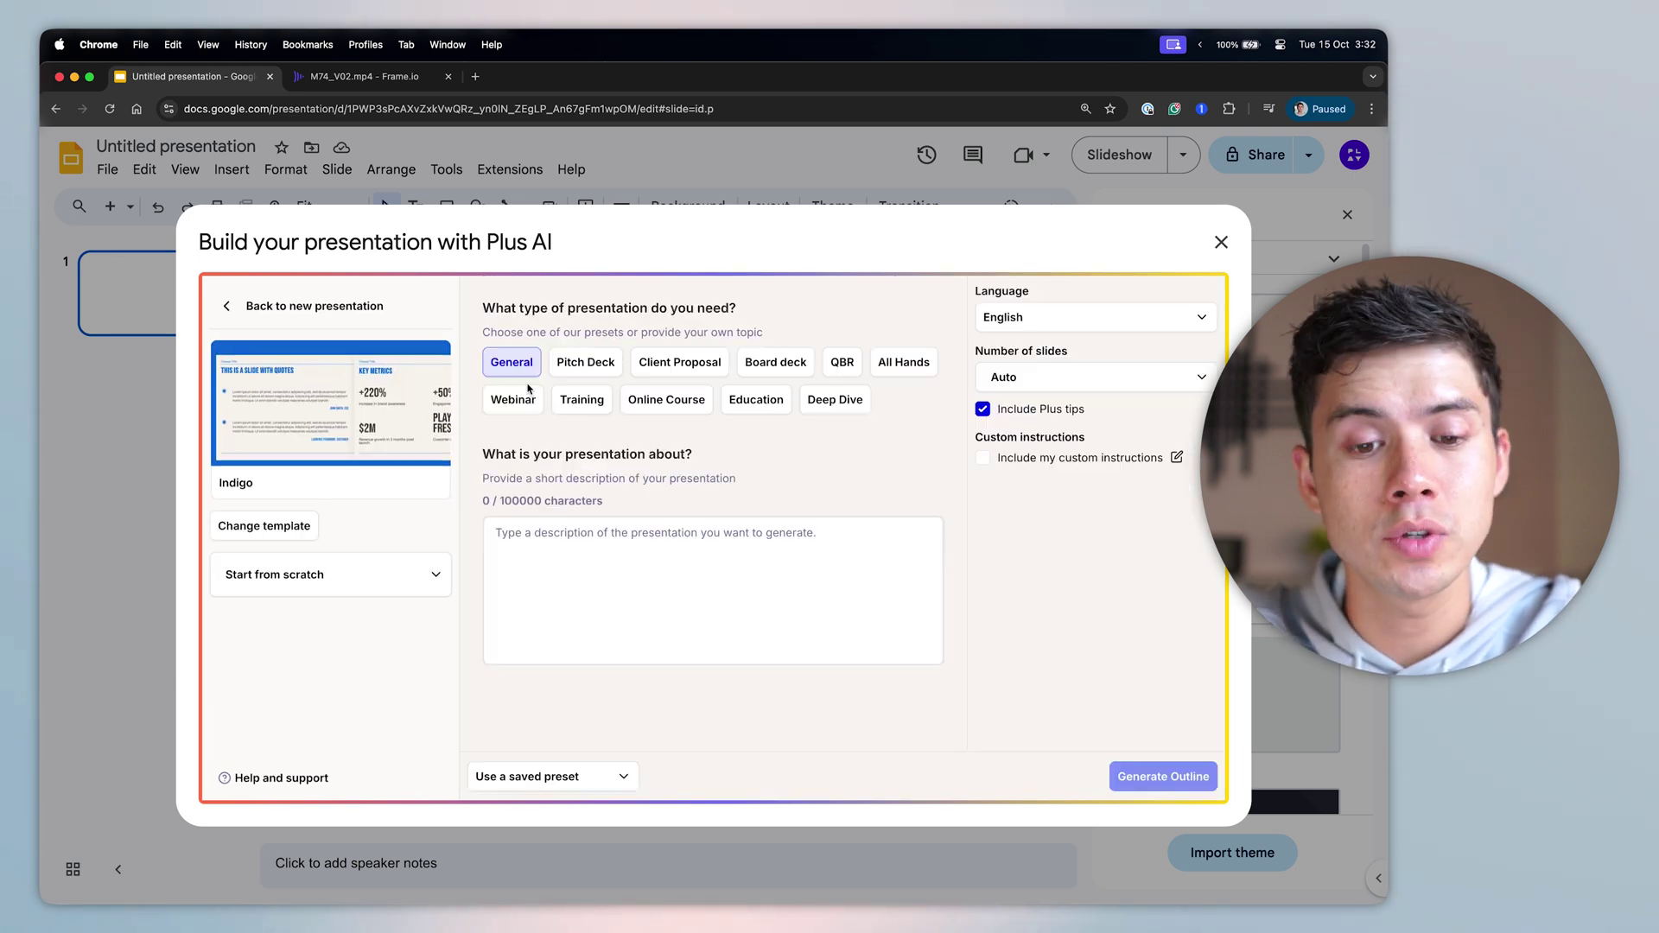
click(530, 532)
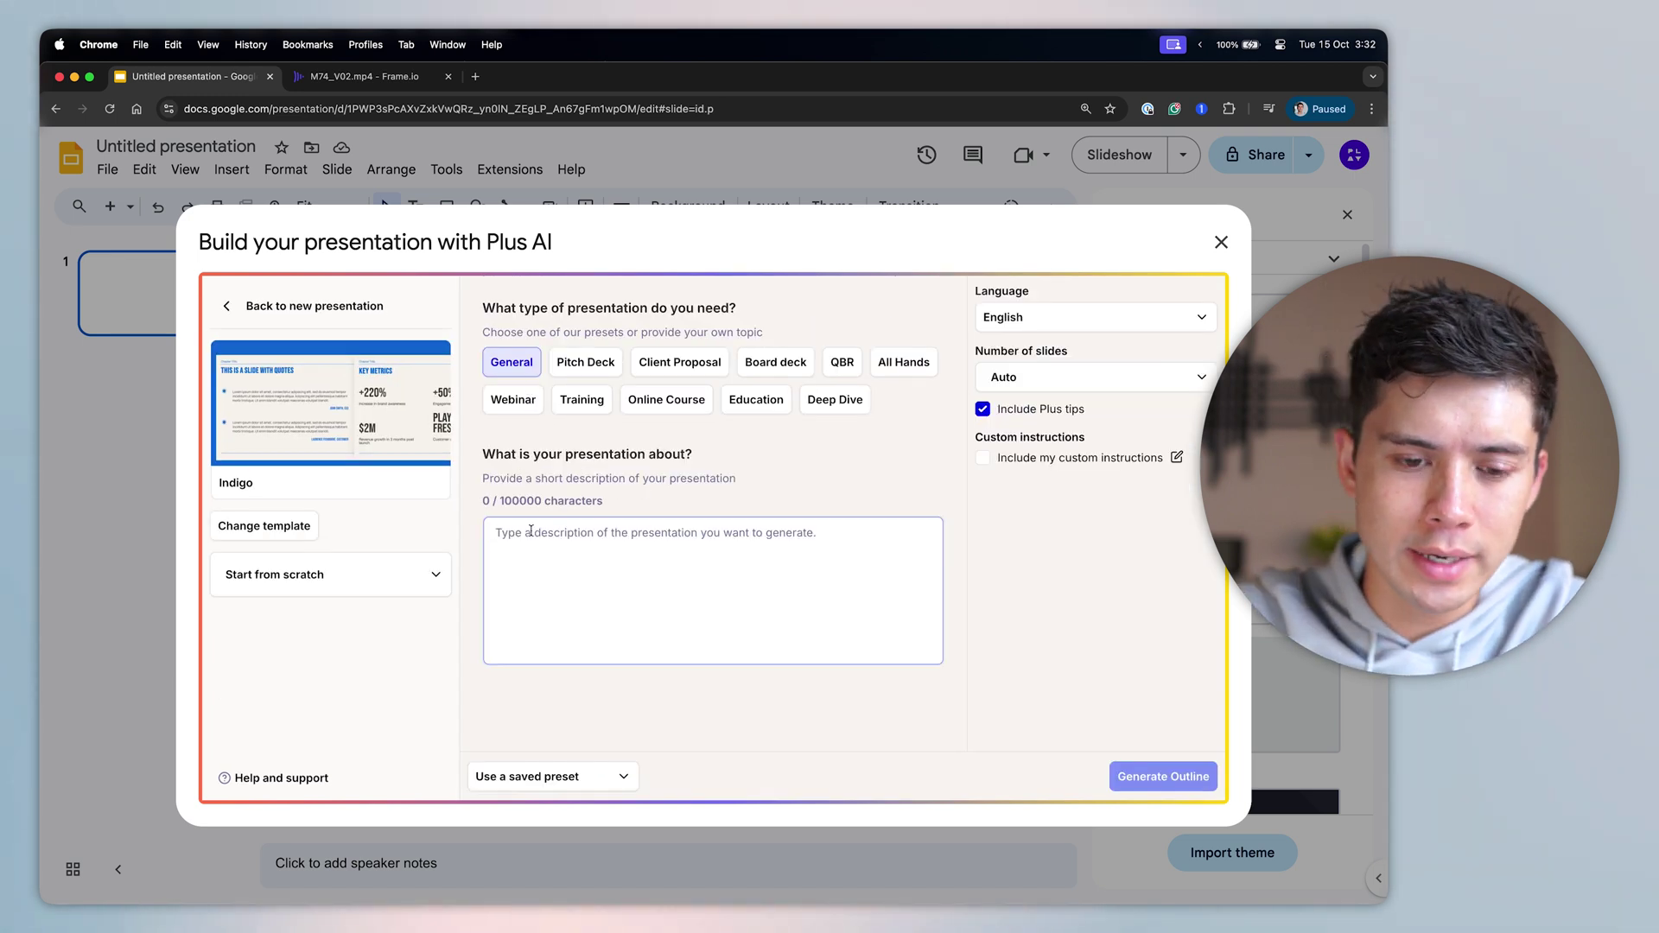
text(Create)
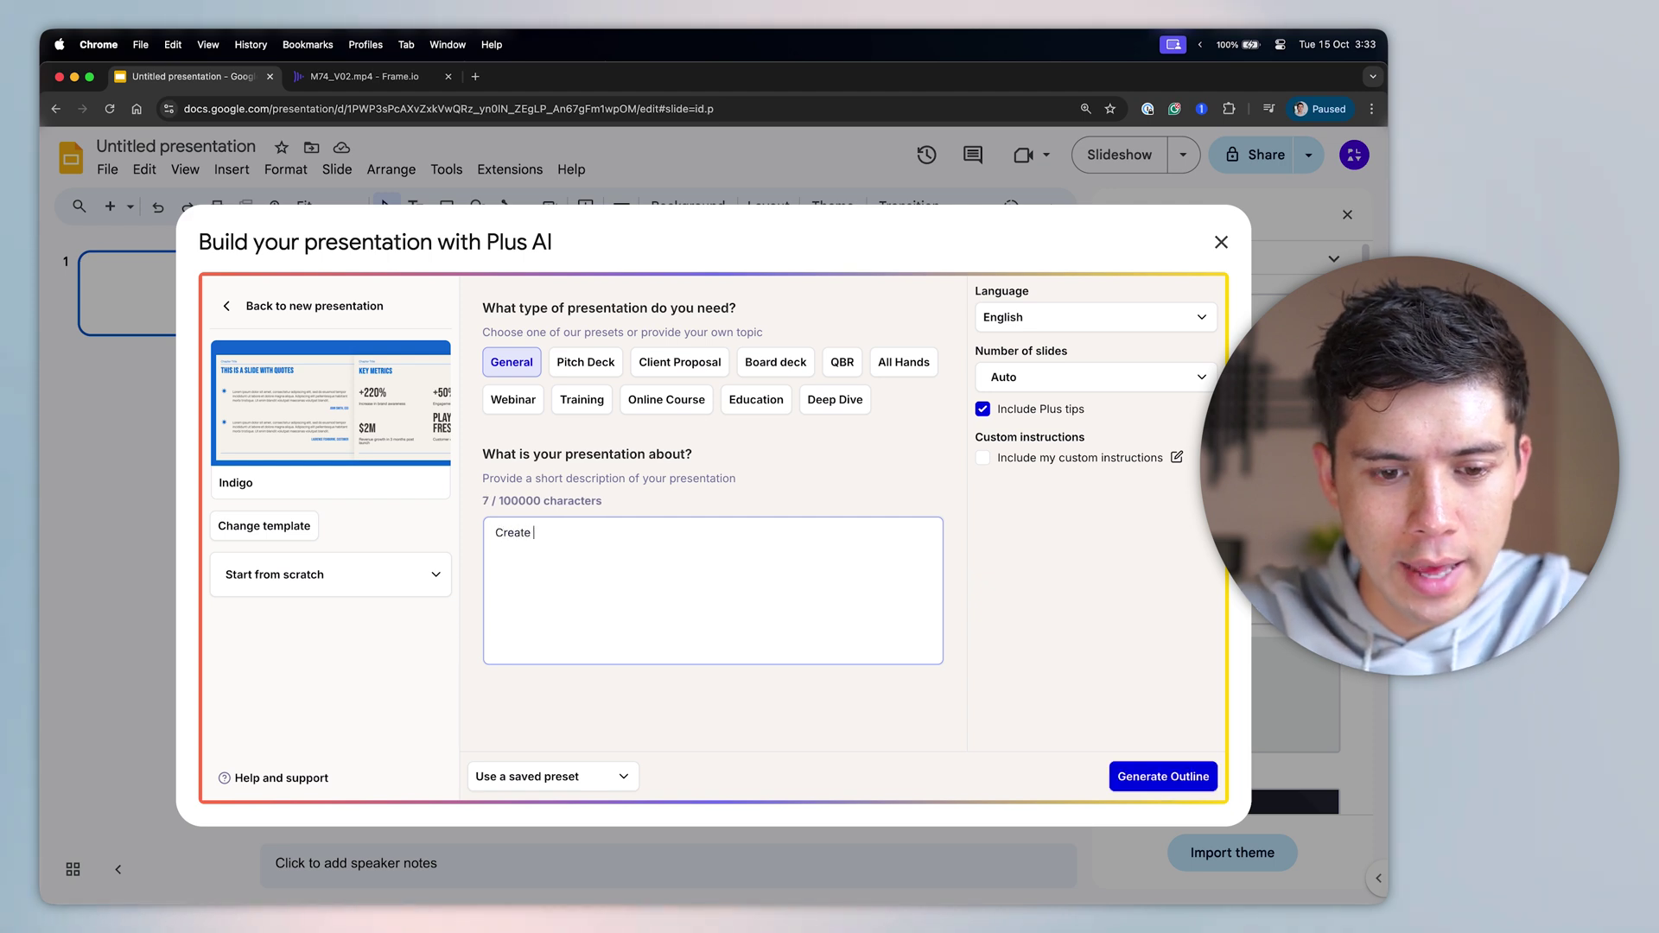
text(a presentation deck for a back to school cam)
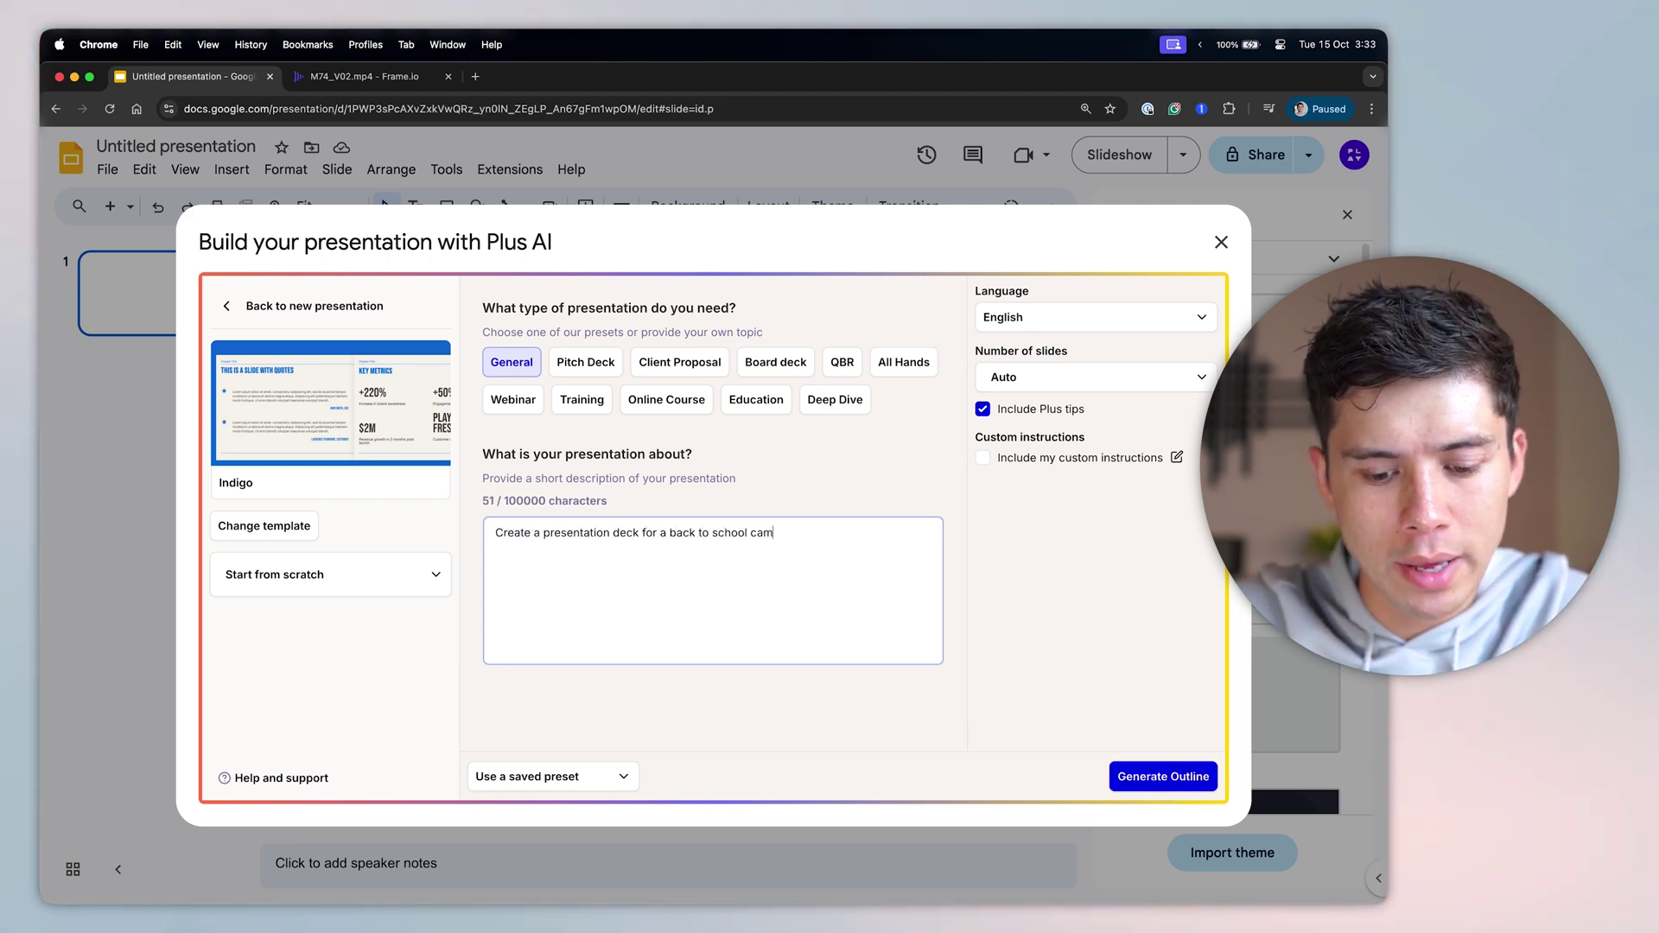
text(paign for sp)
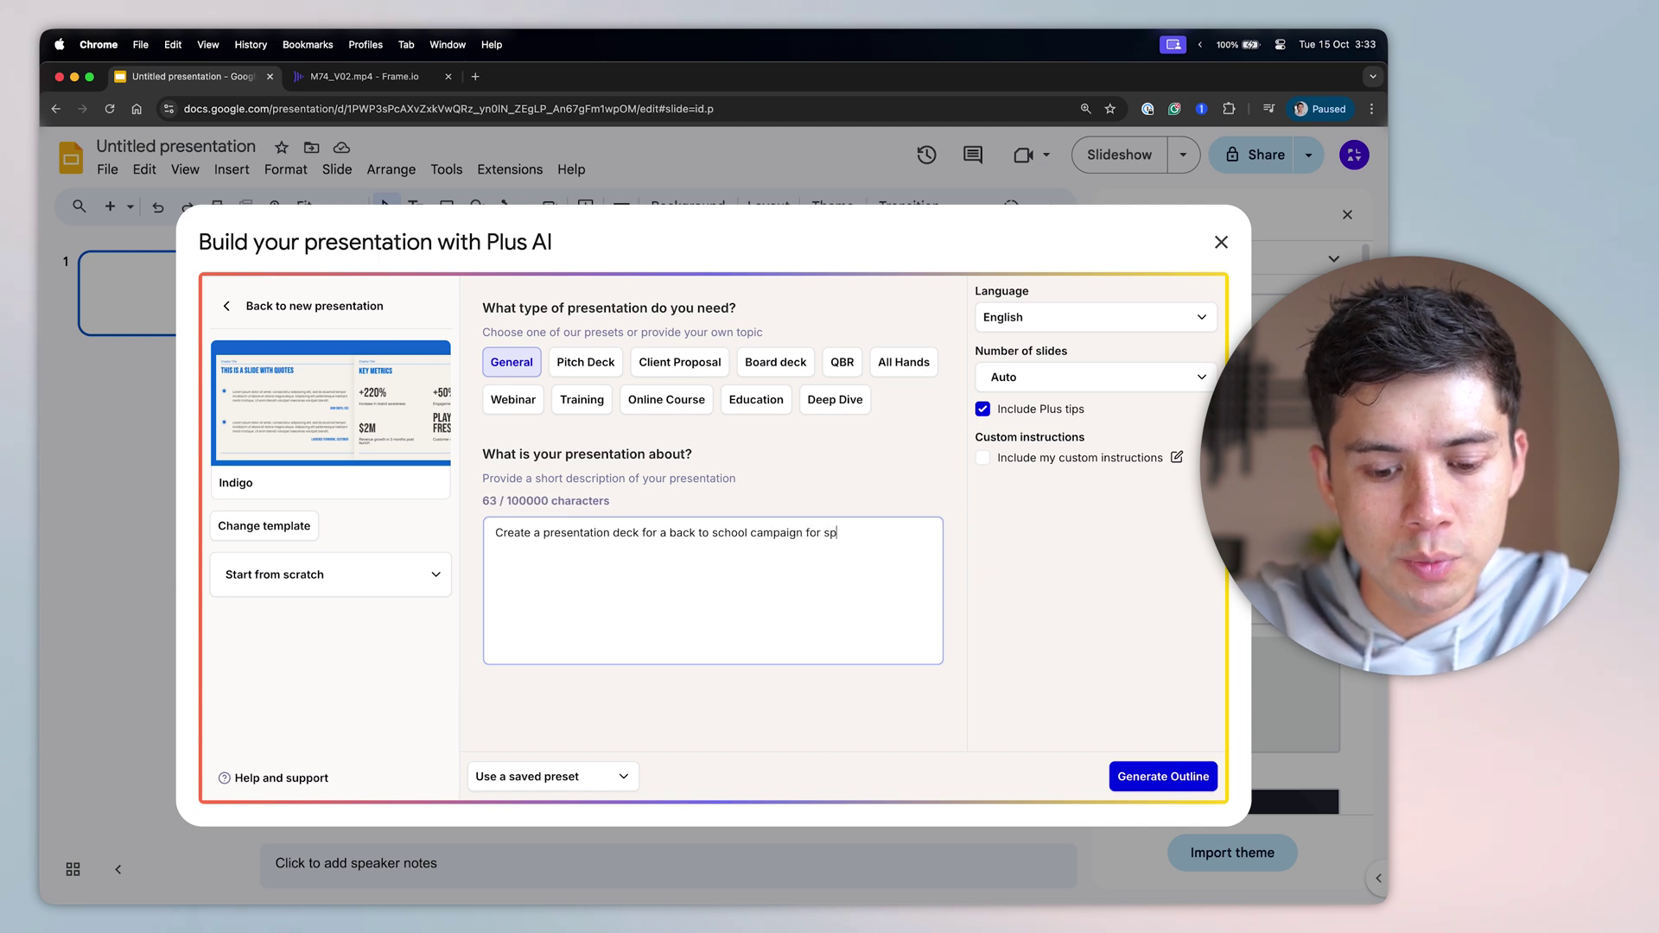
text(onsors fo)
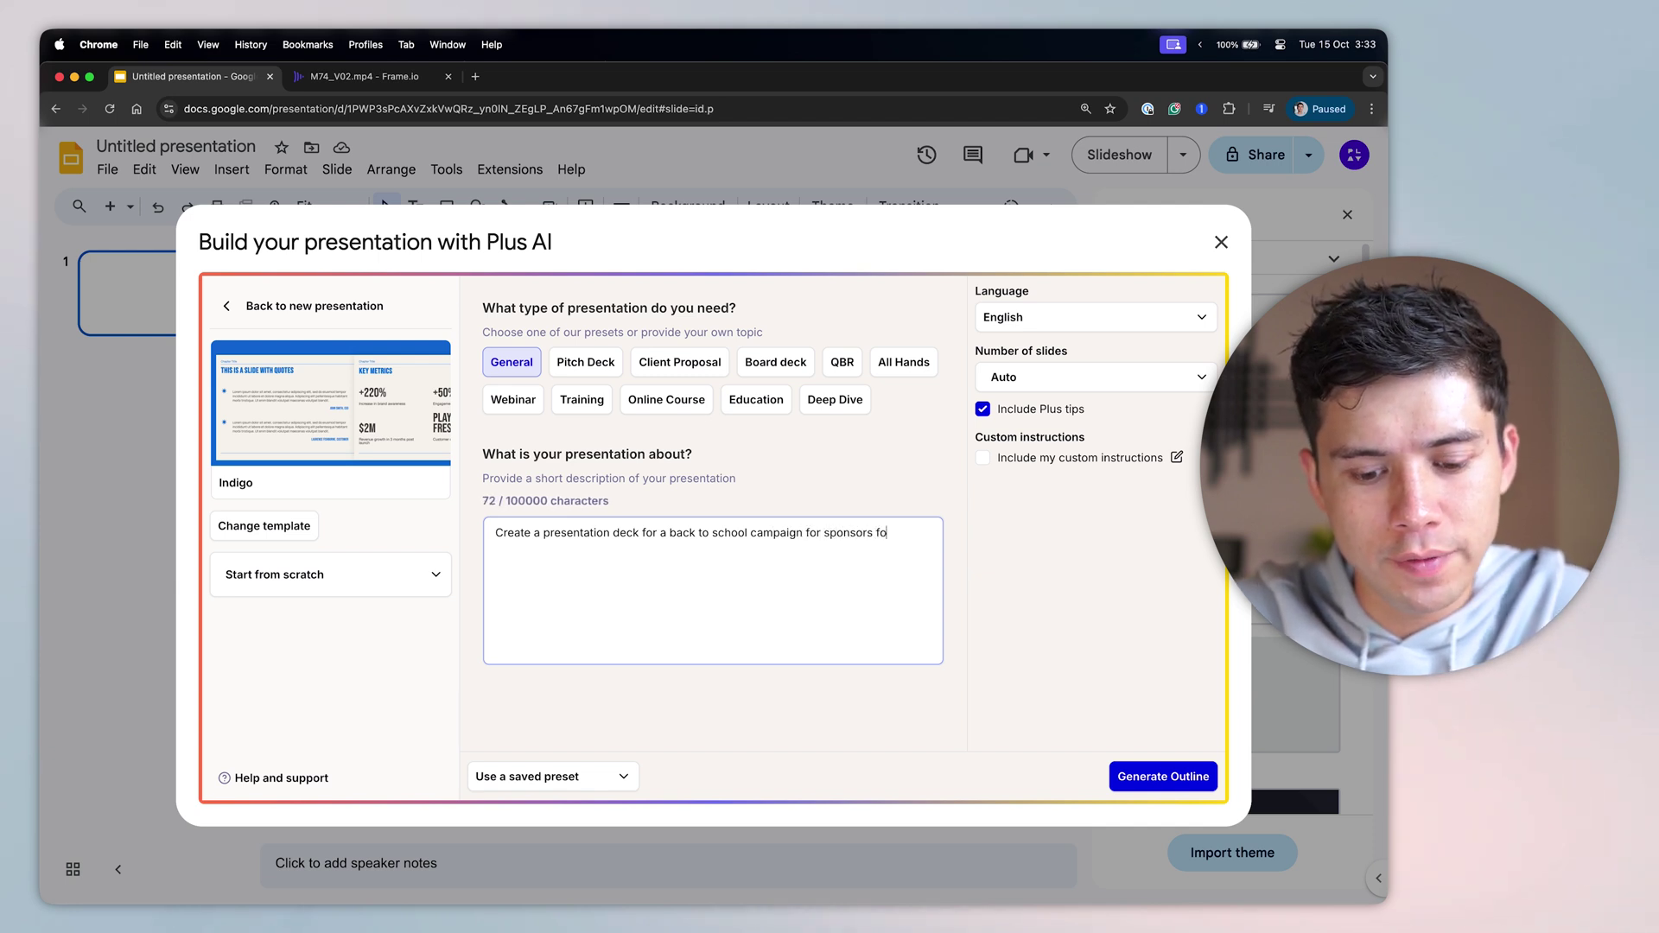
text(r my YouTube channel, )
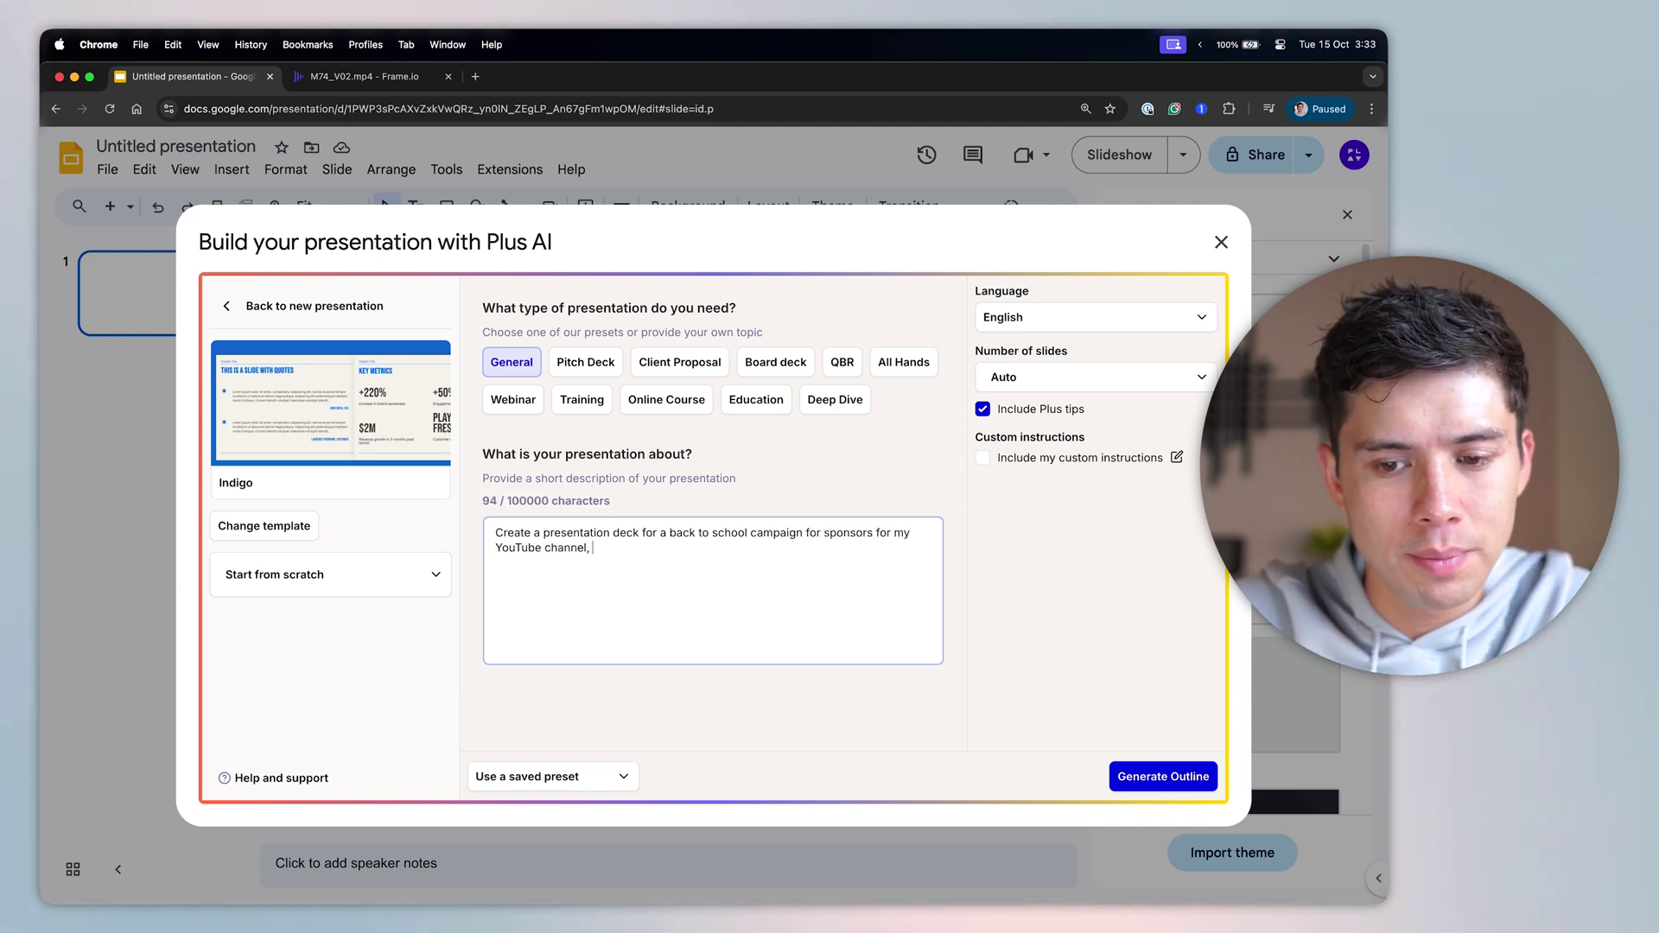
text(Mike Dee.)
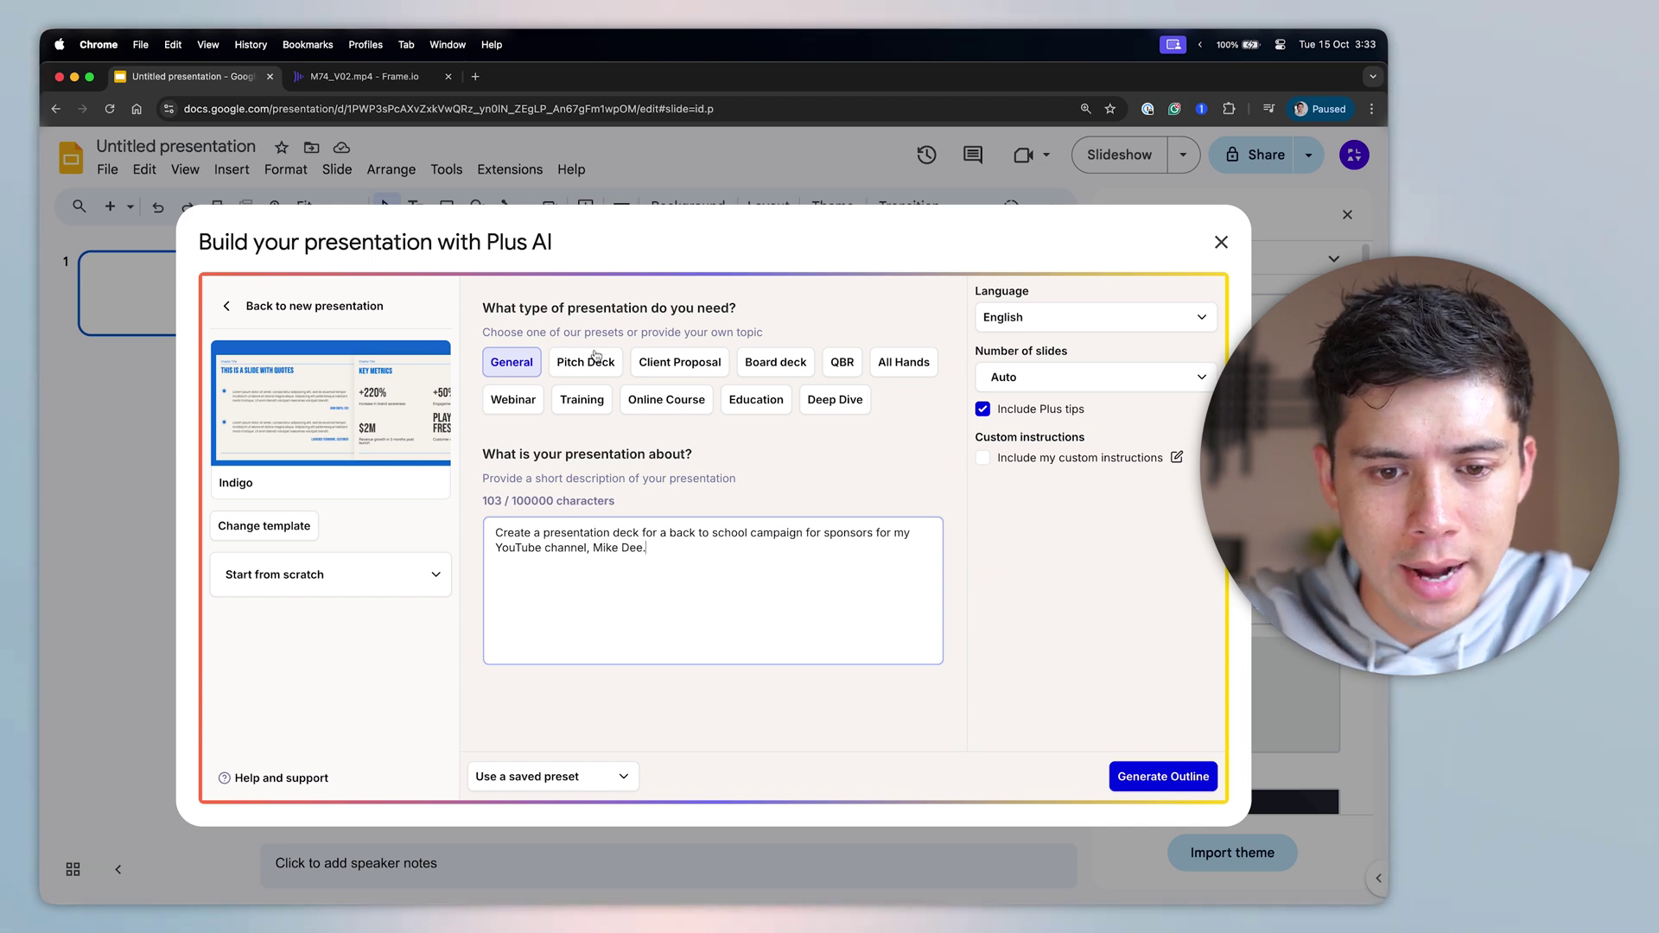
click(590, 361)
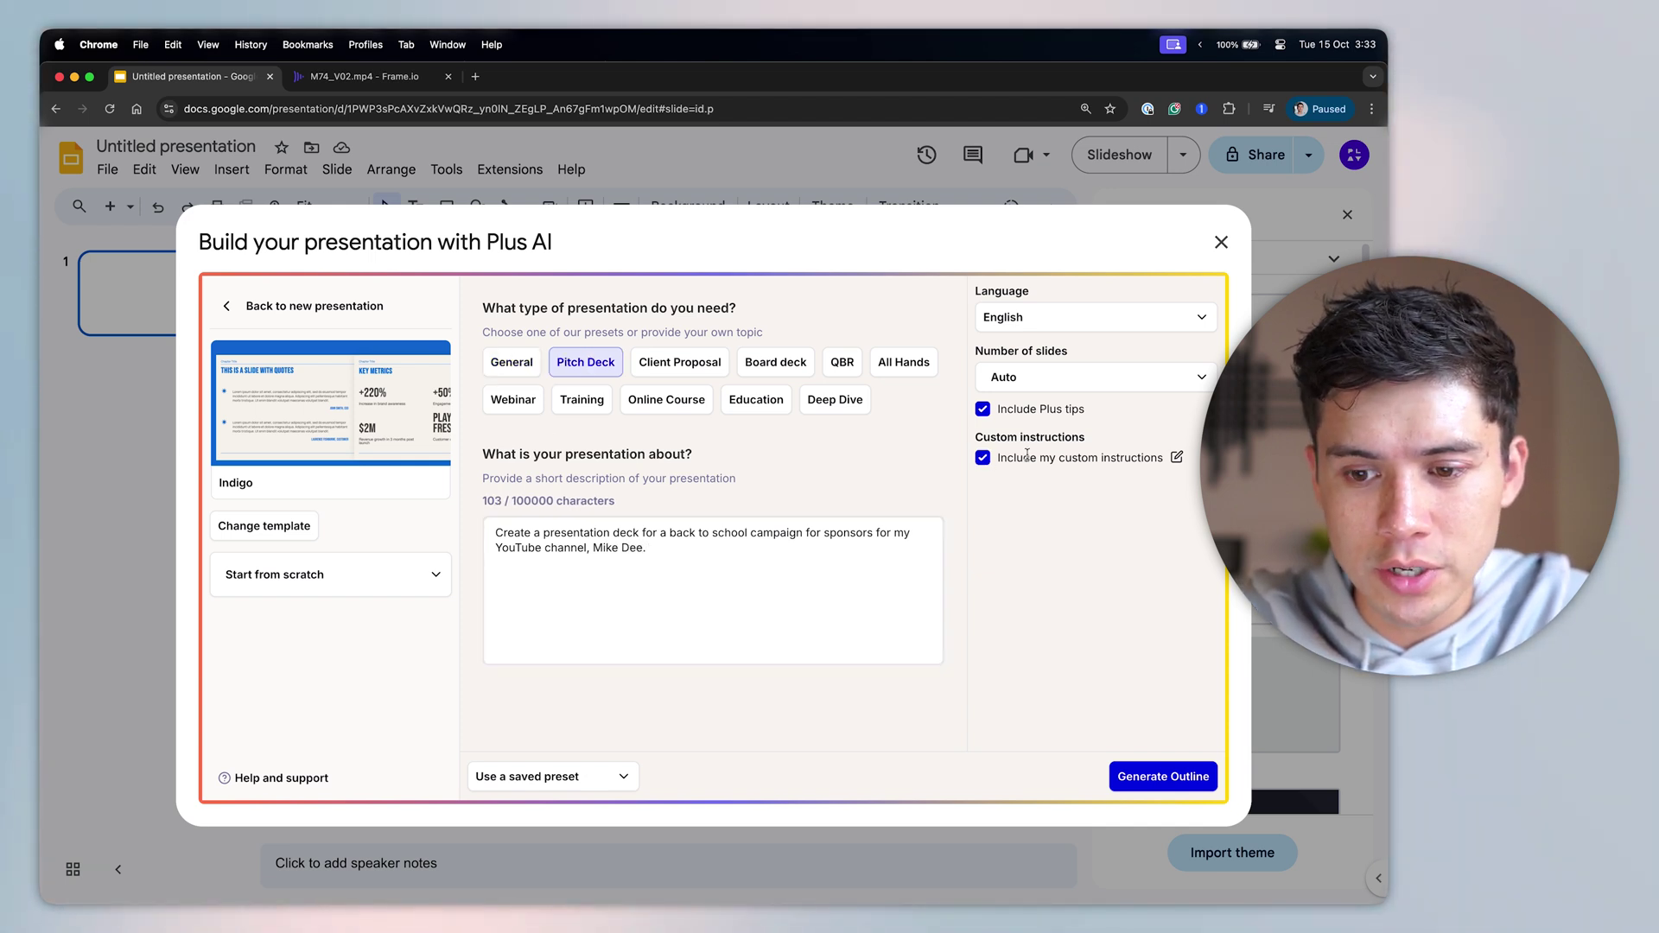
Review and save the creator and sponsor-tone custom instructions, then add a 'Who I am:' line.
click(1176, 458)
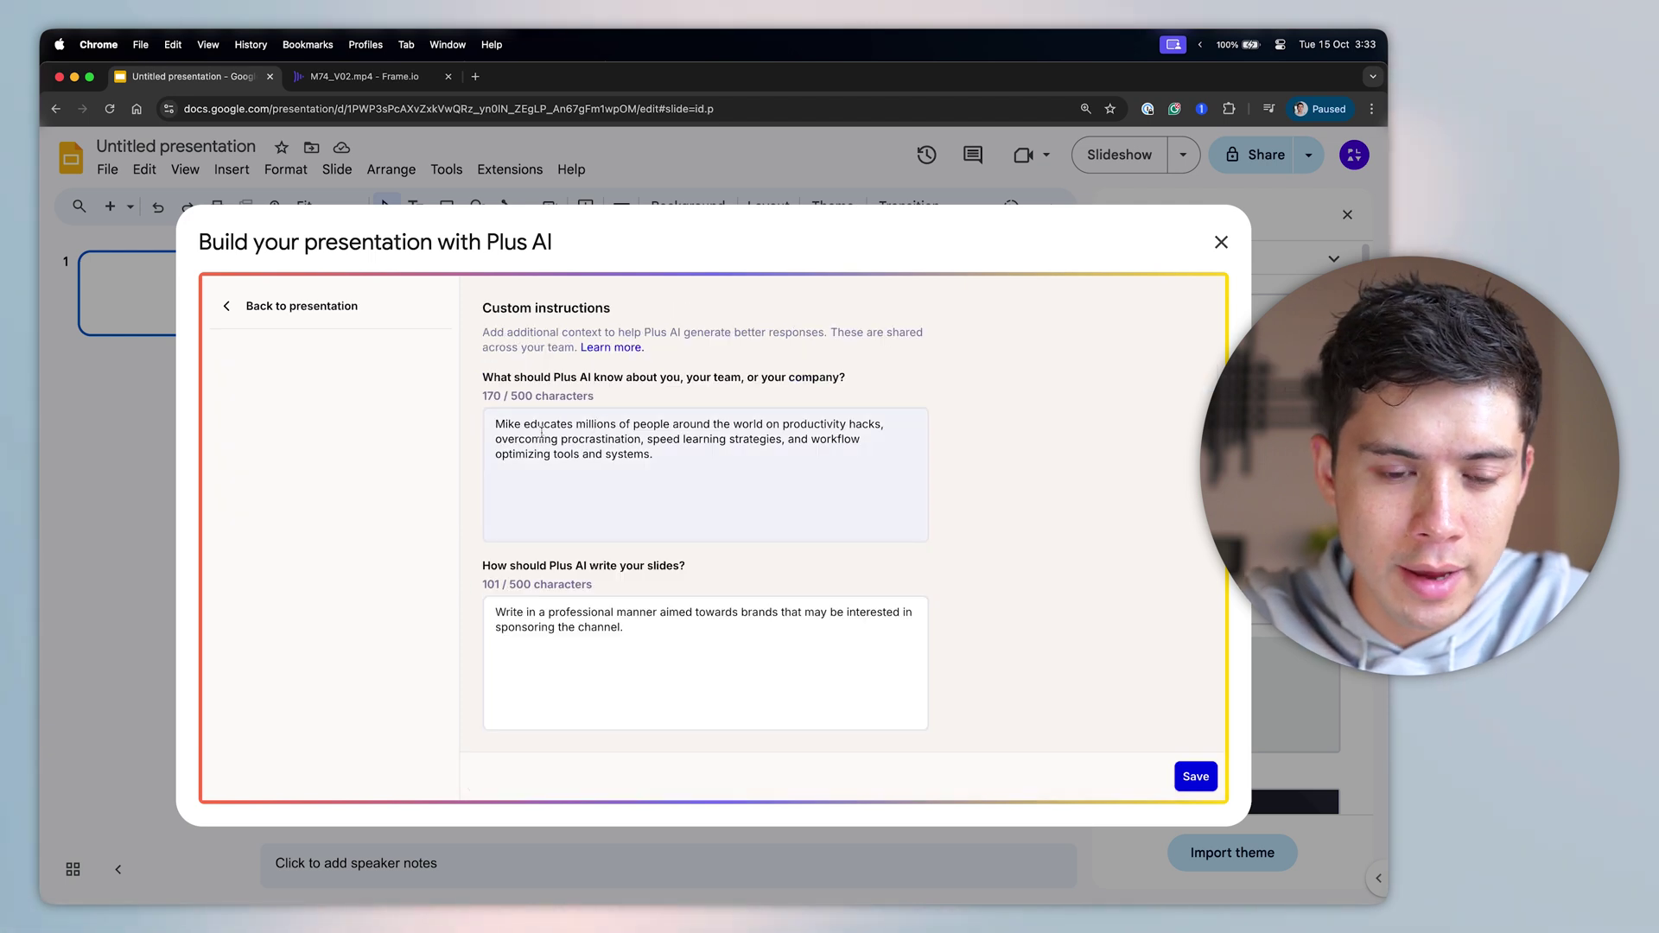
drag(496, 427, 724, 457)
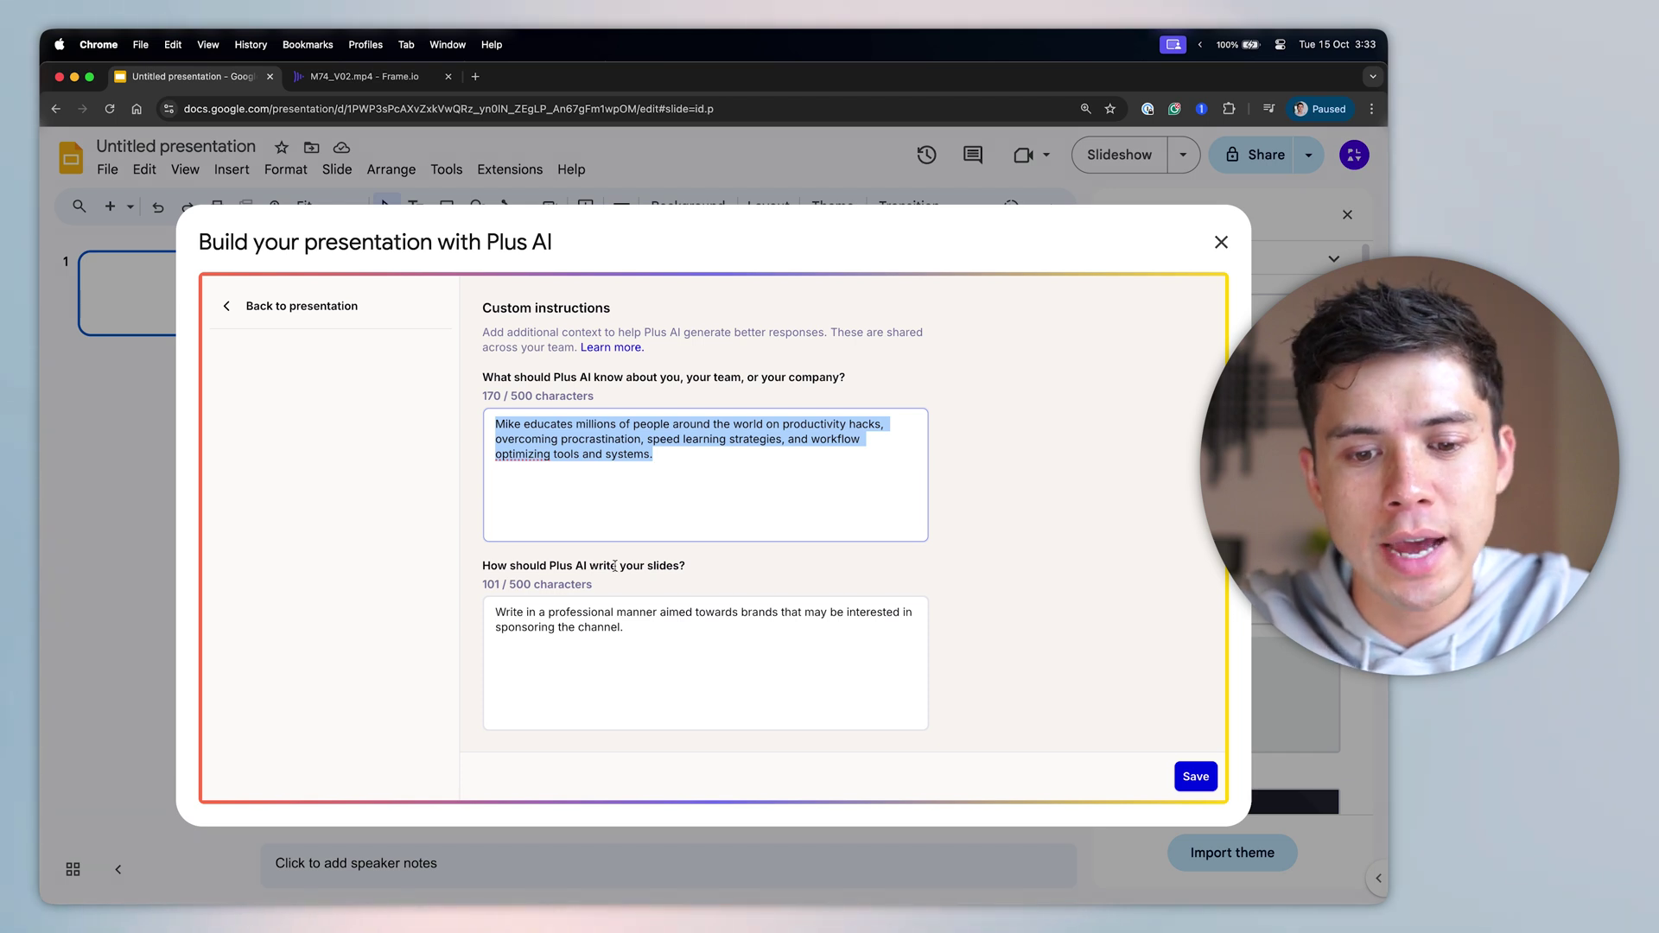
drag(490, 610, 681, 630)
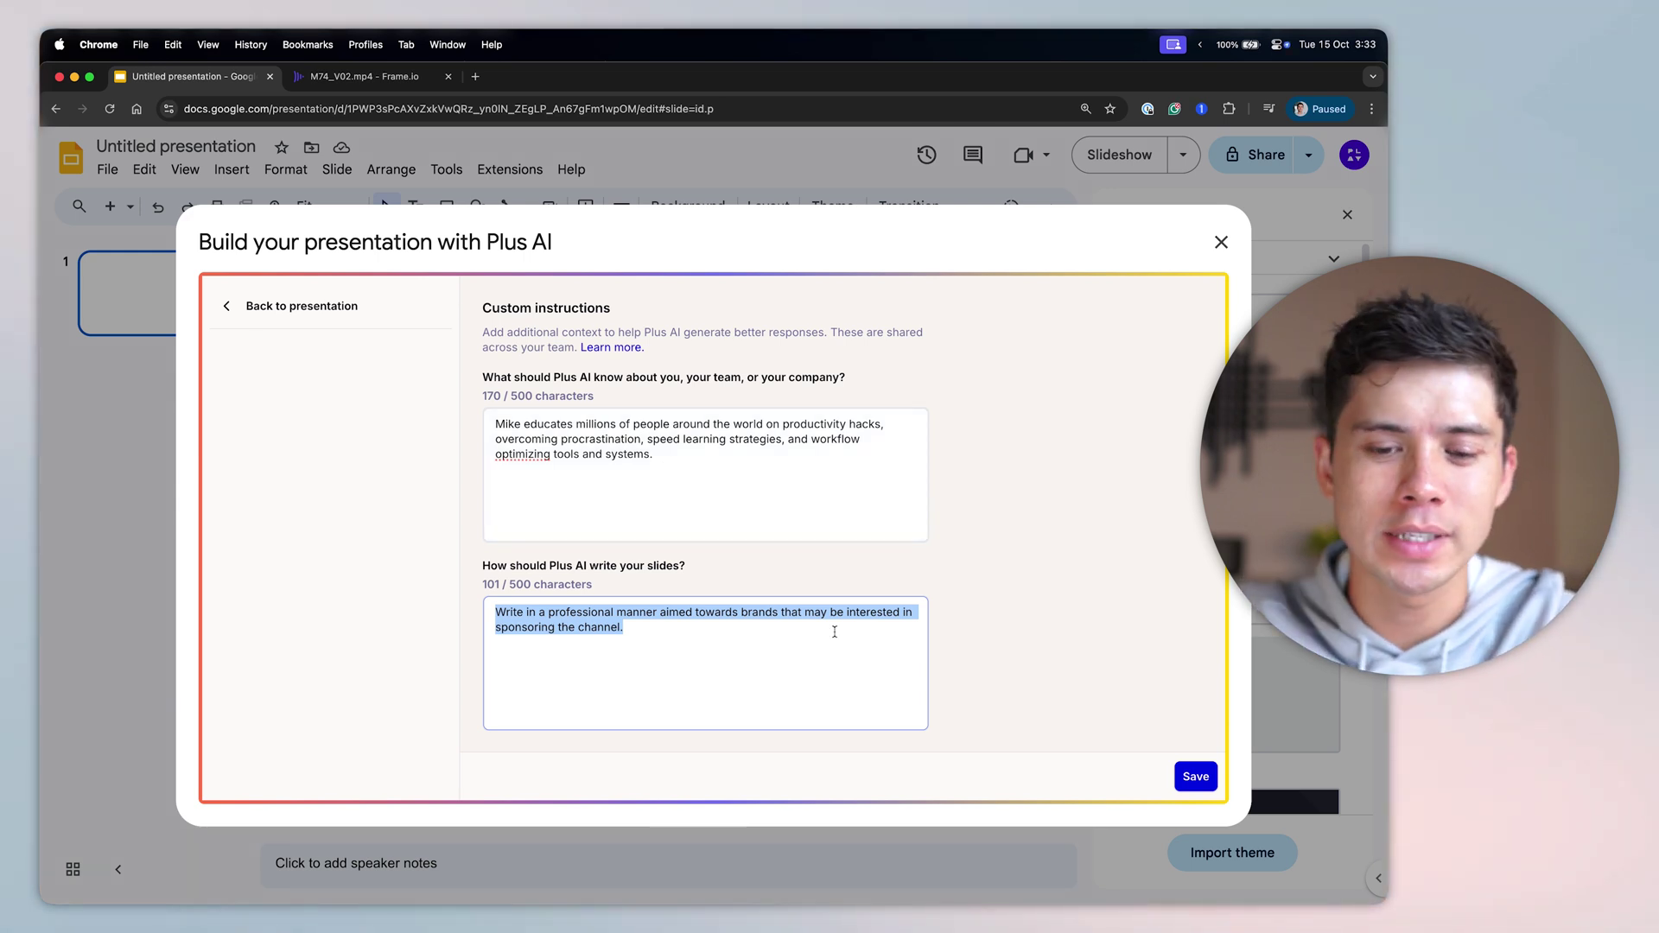
click(1212, 782)
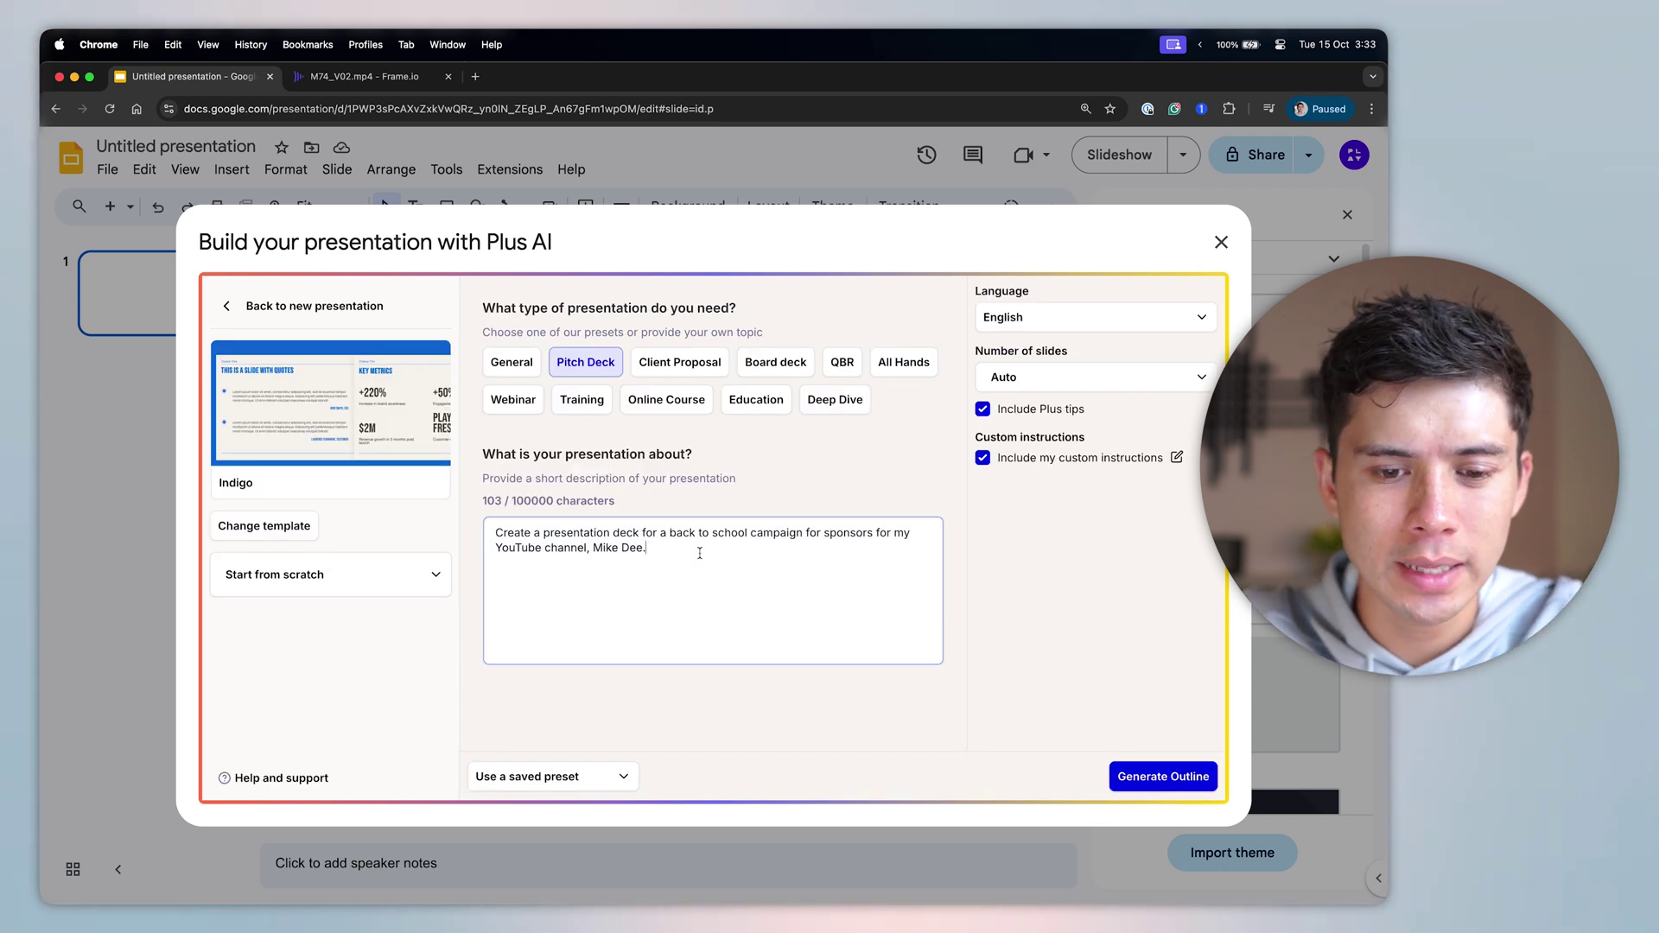
key(Return)
key(Return)
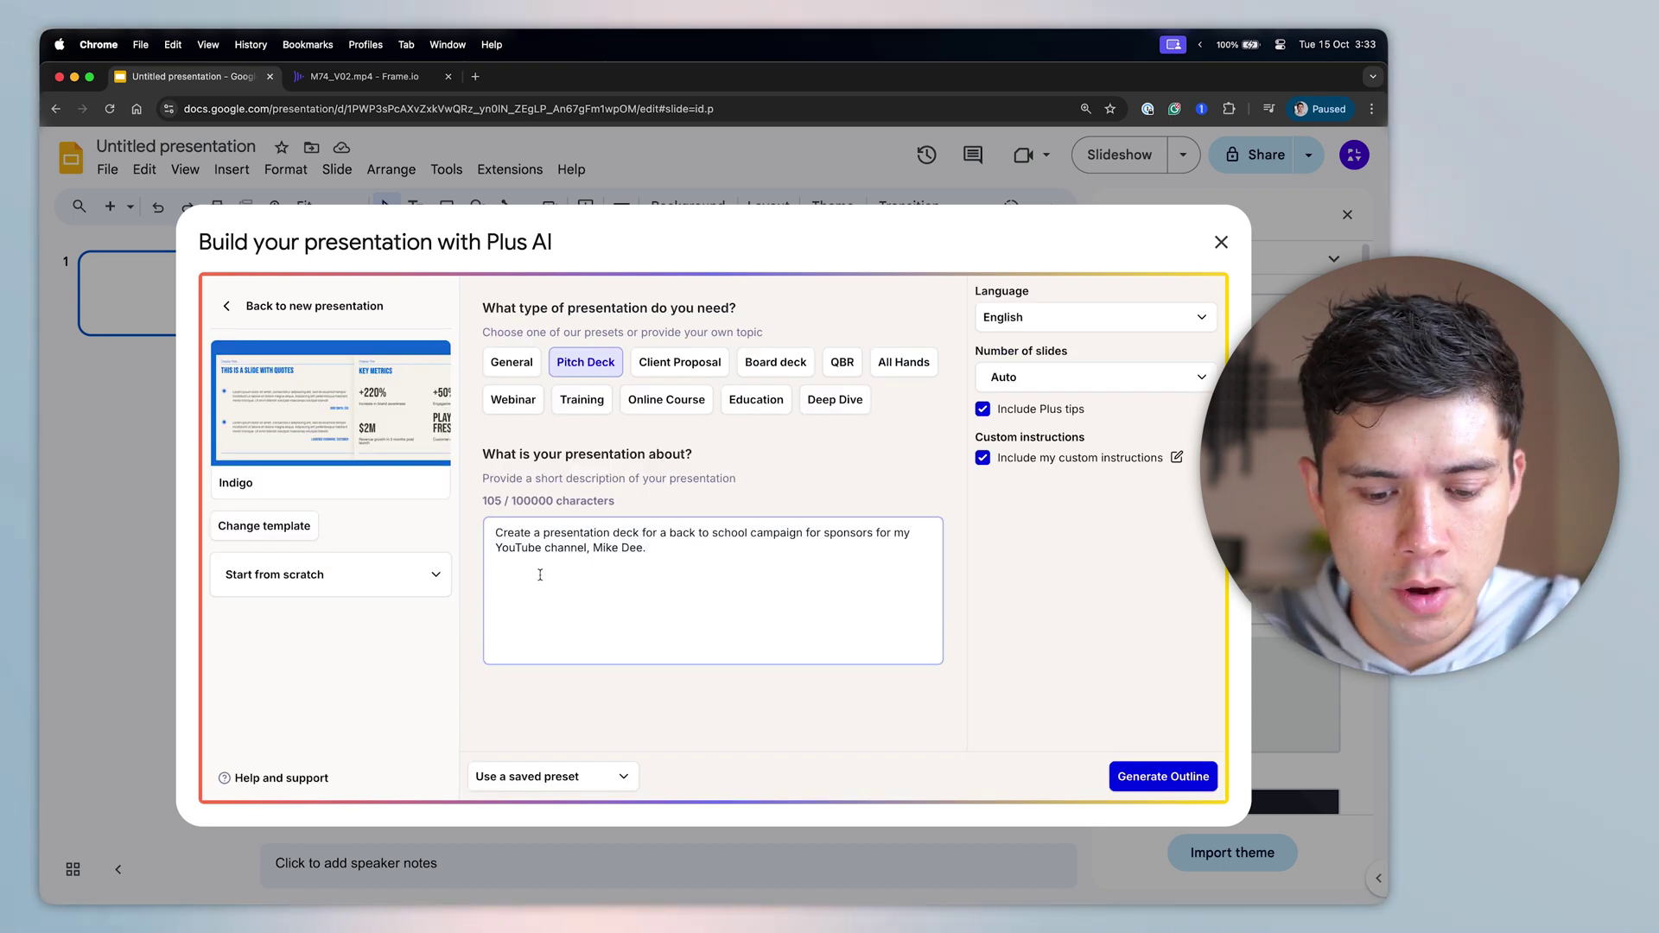
text(Who I am:)
Paste the four credentials under 'Who I am:' without the extra bullet markers.
key(Return)
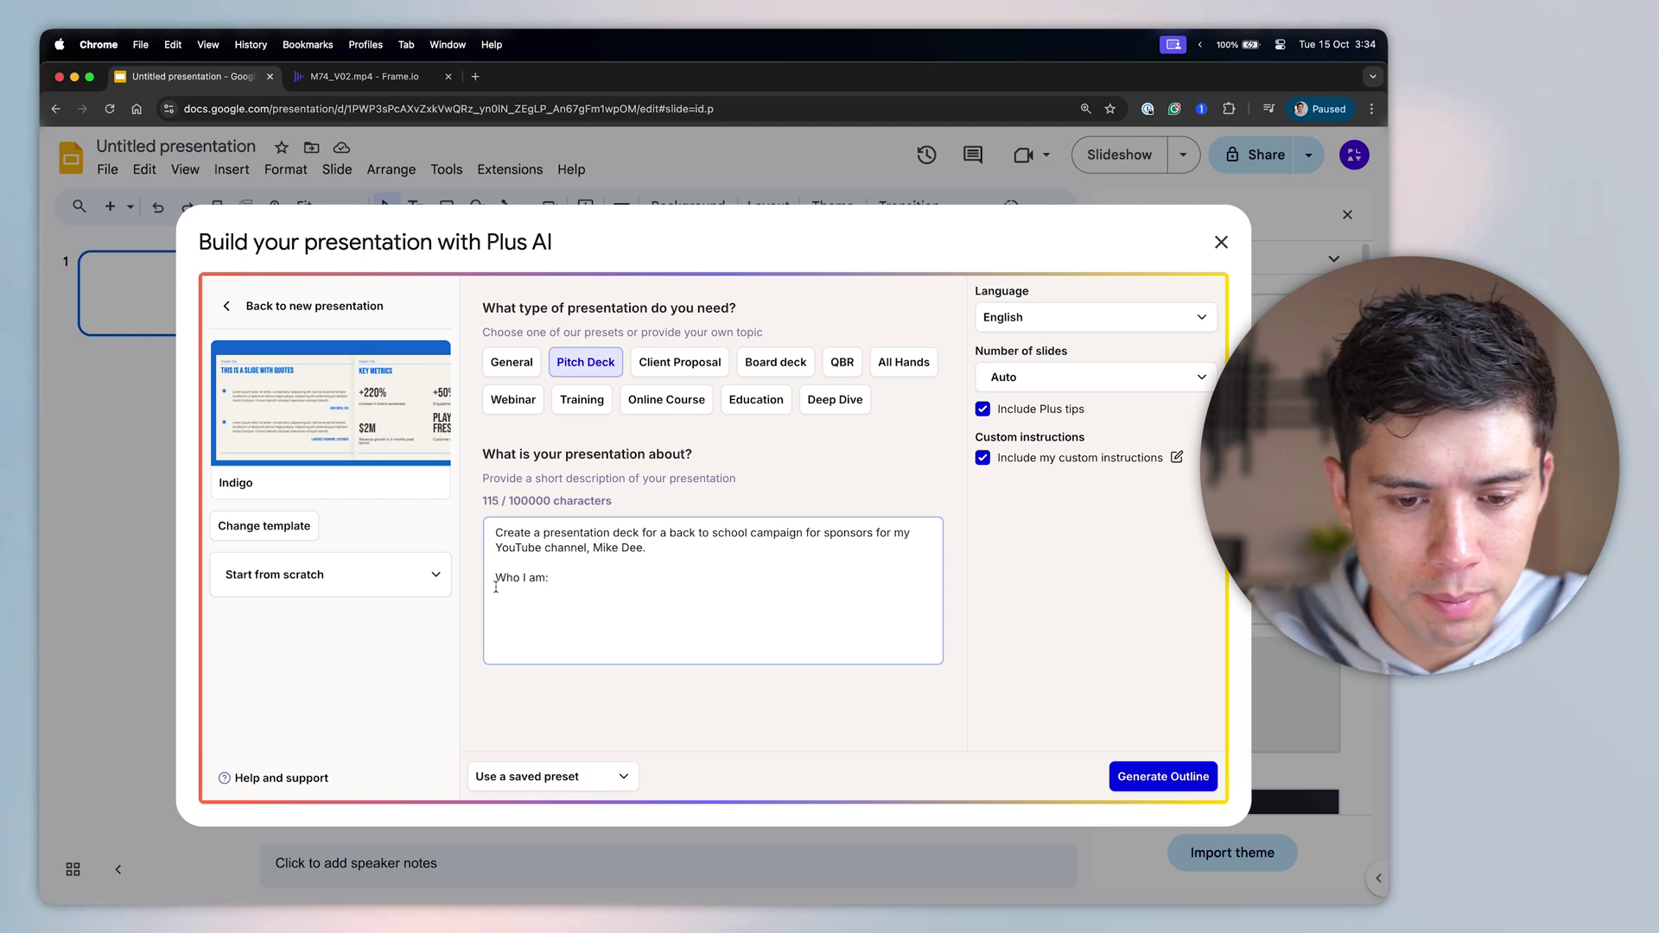
text(1. CEO of Playstack 2. 1,000,000+ YouTube subscribers 3. 30,000 study advice course sales 4. 100's of successful sponsorship with industry leaders in the education SaaS space)
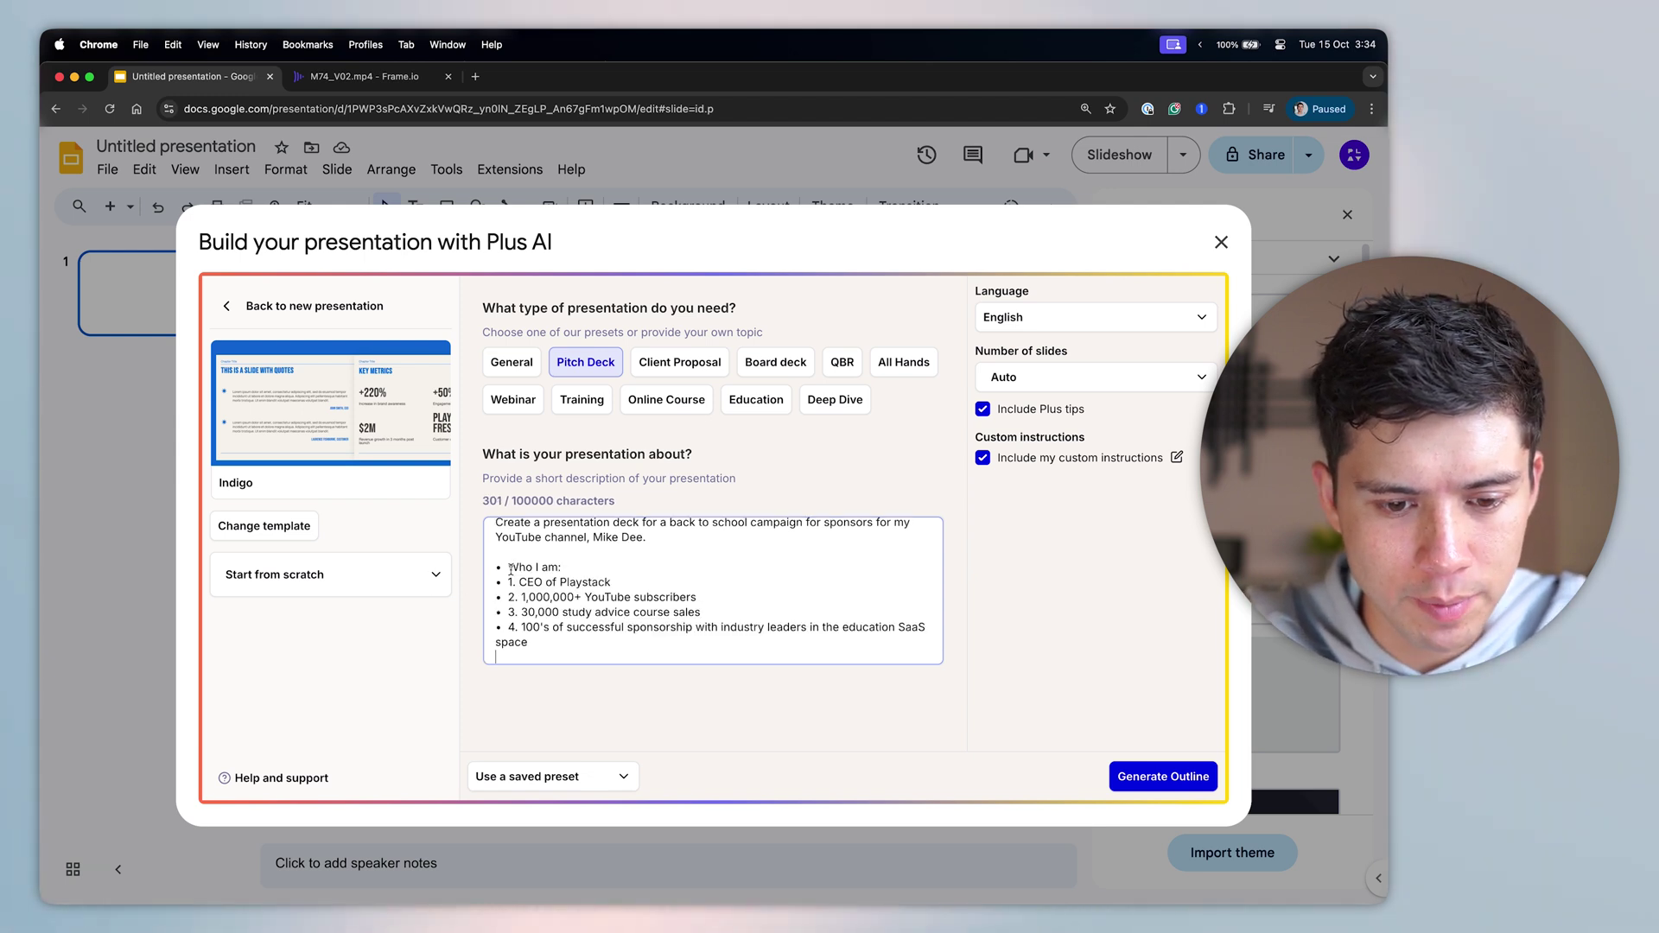
key(super+z)
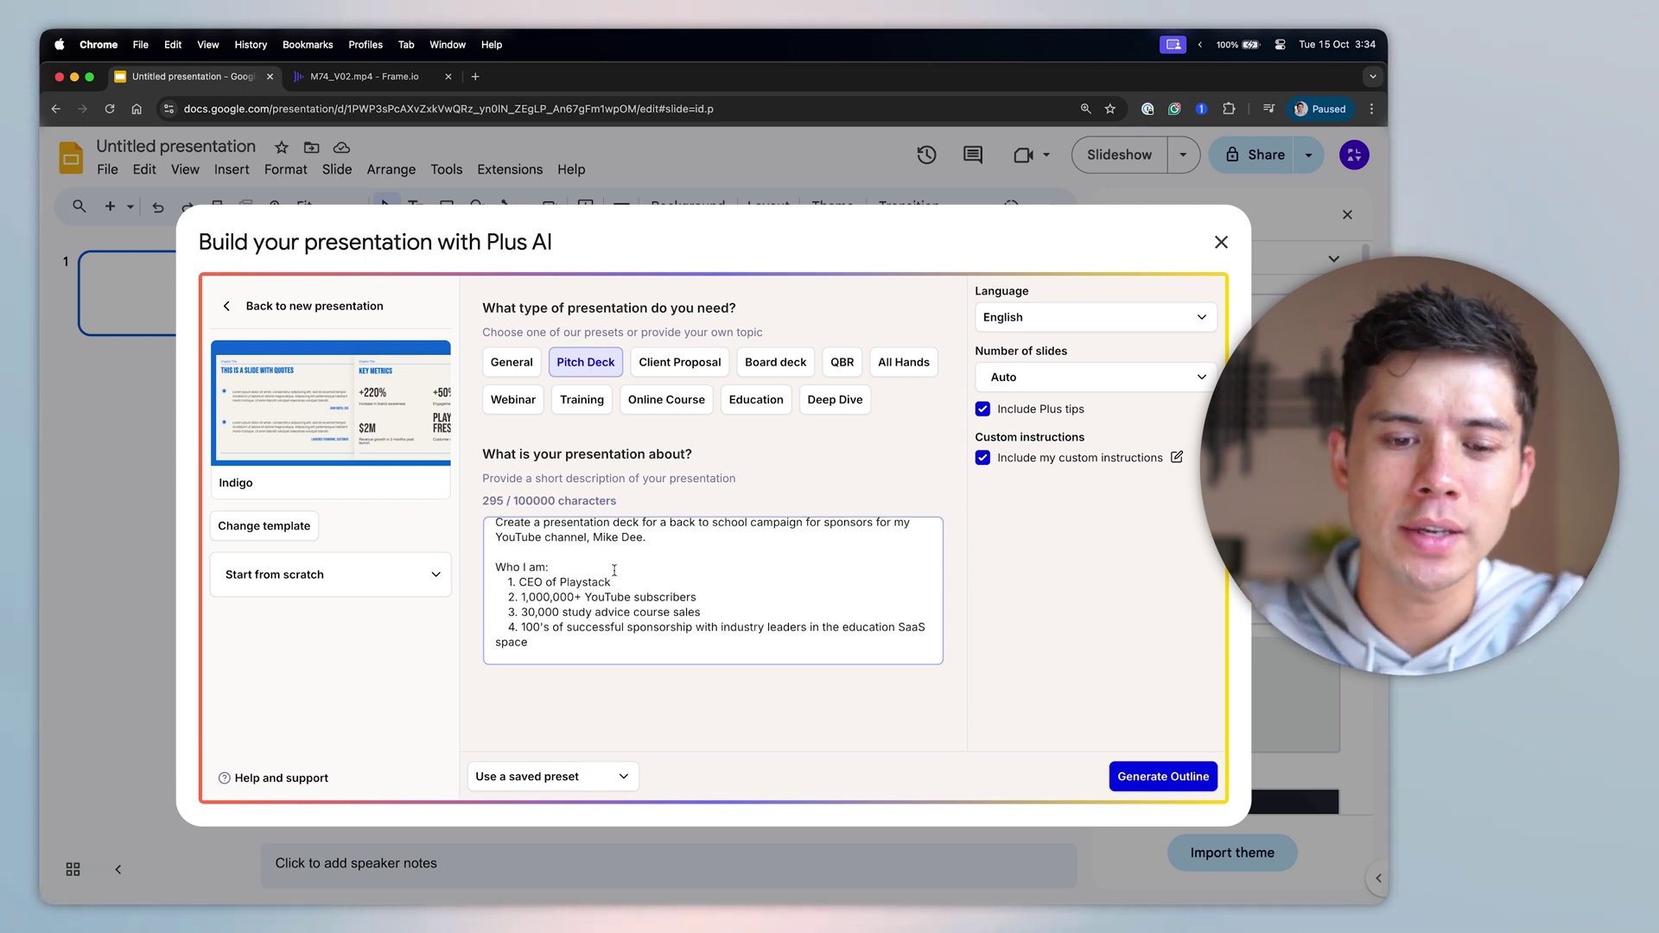
drag(617, 584, 495, 563)
click(603, 596)
Set the deck to 6 slides and generate the outline.
click(1037, 378)
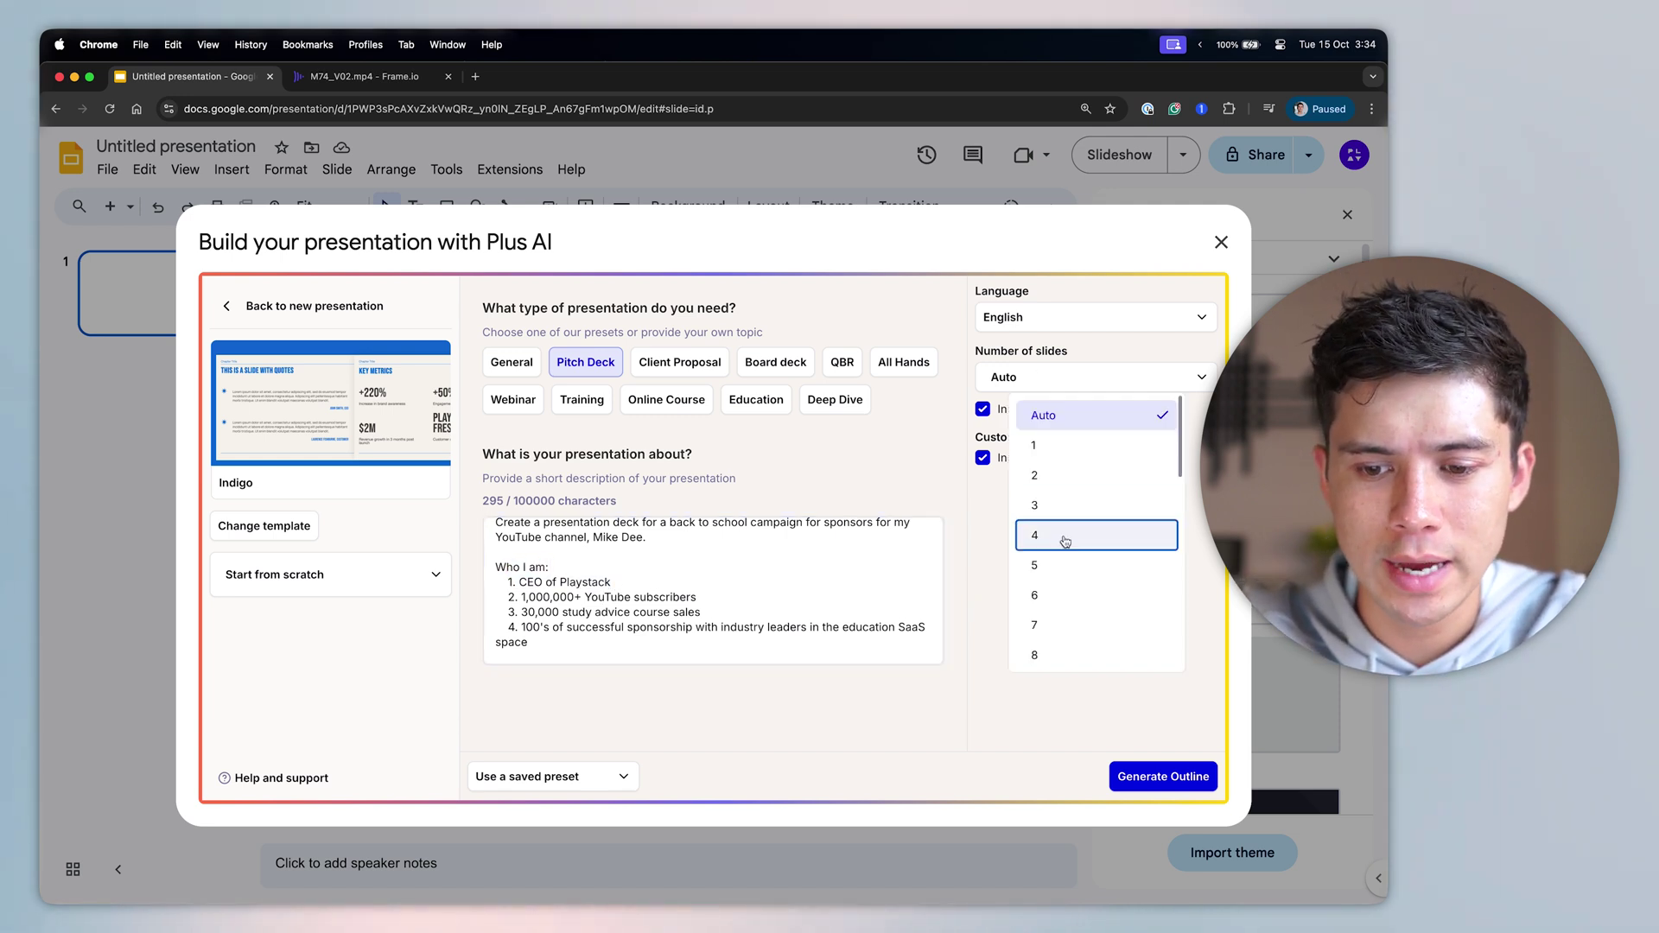
click(1057, 597)
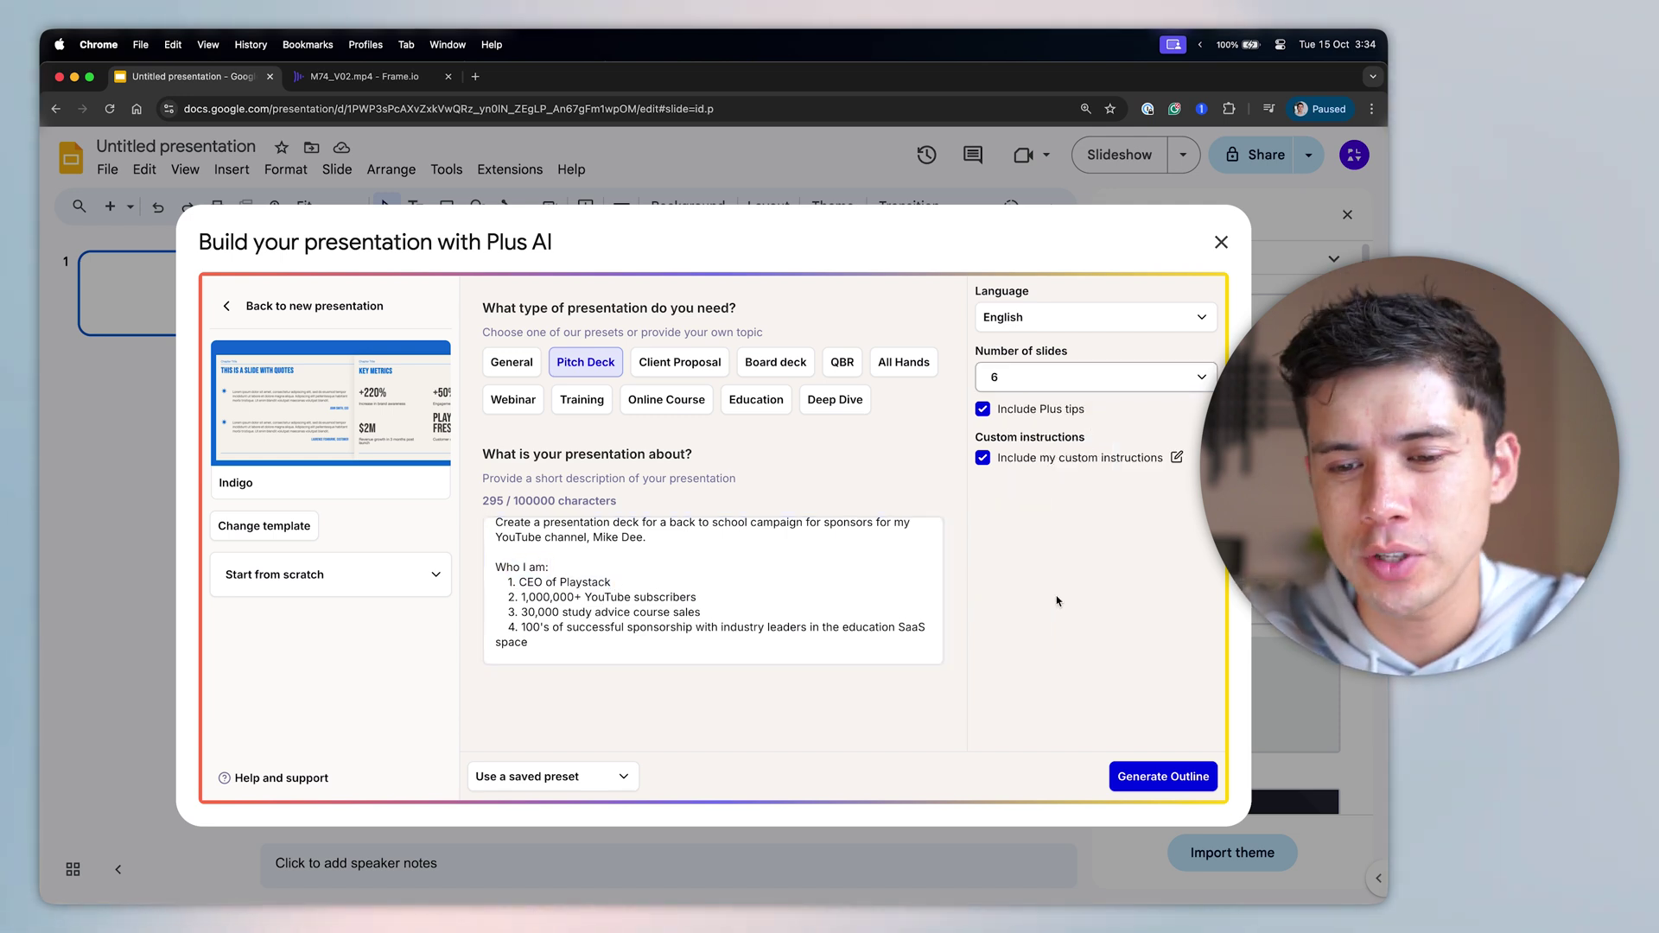
click(1157, 777)
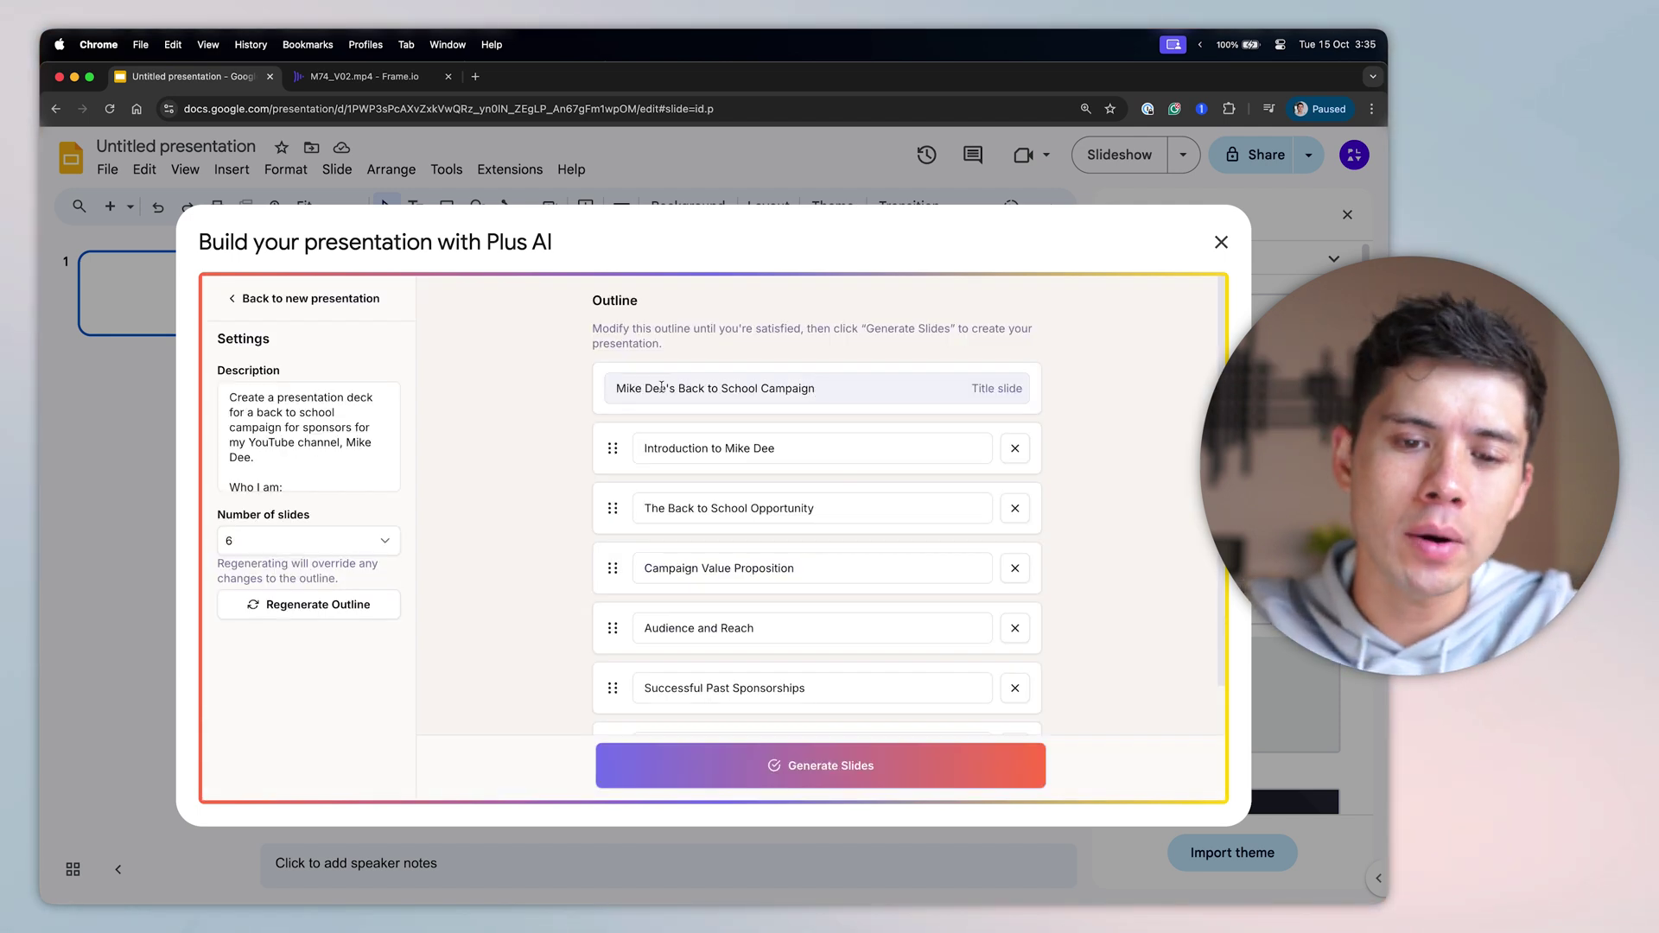
Review the outline's title and section headings (Campaign Value Proposition through Call to Action for Sponsors), then generate the slides.
drag(616, 388, 790, 389)
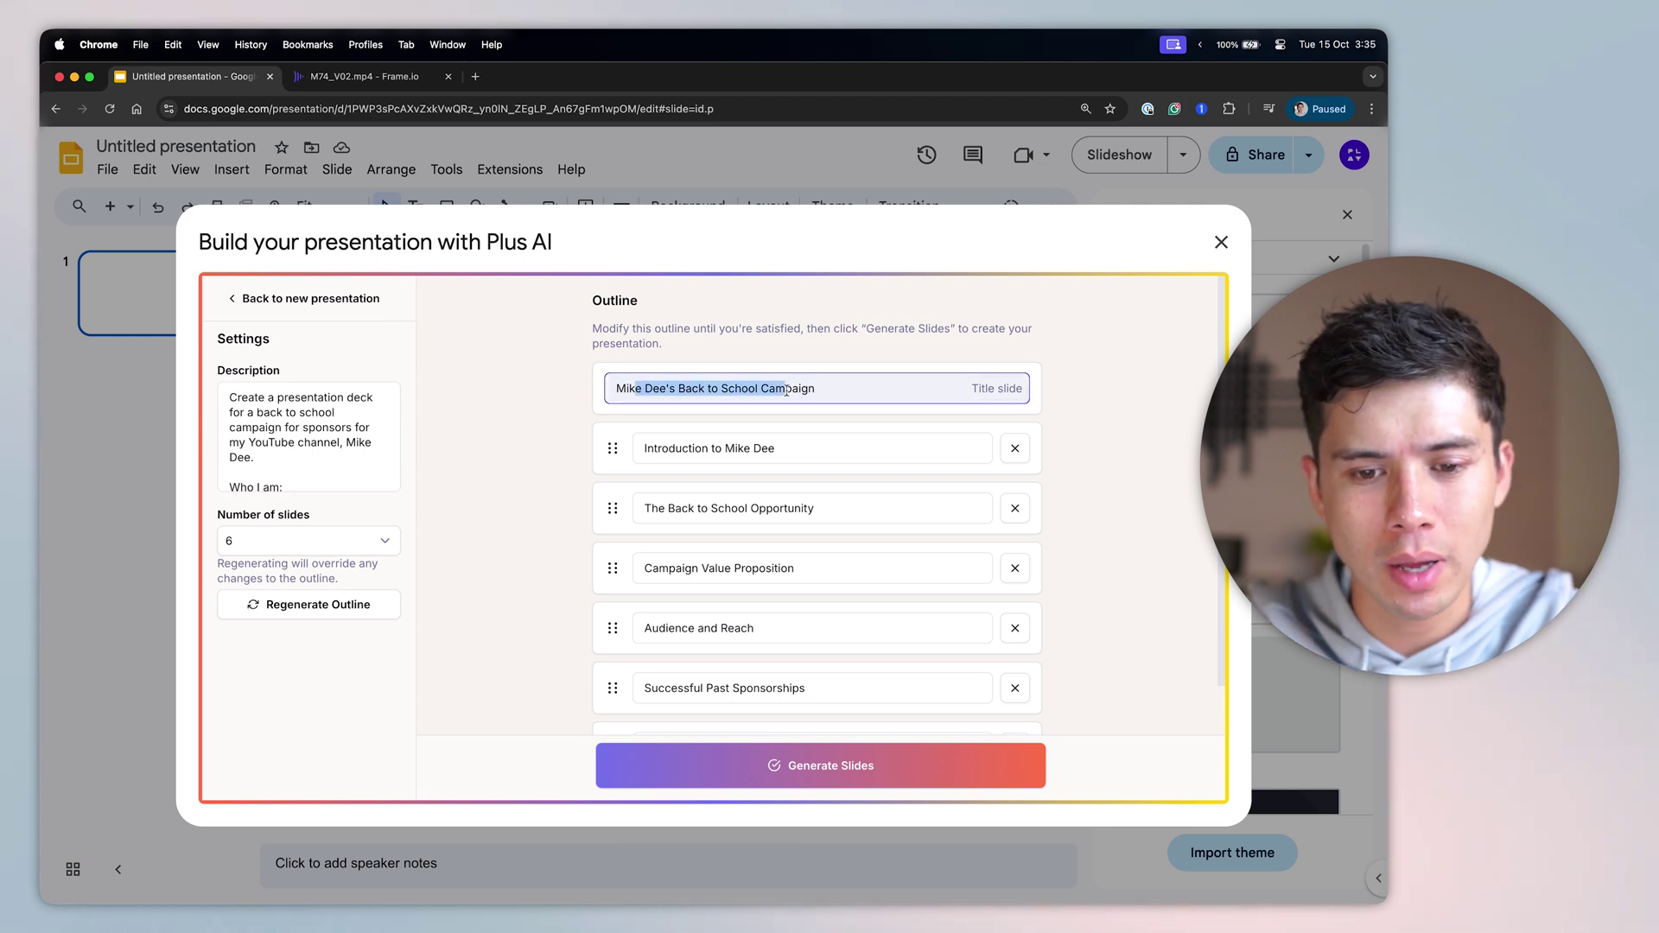
click(701, 449)
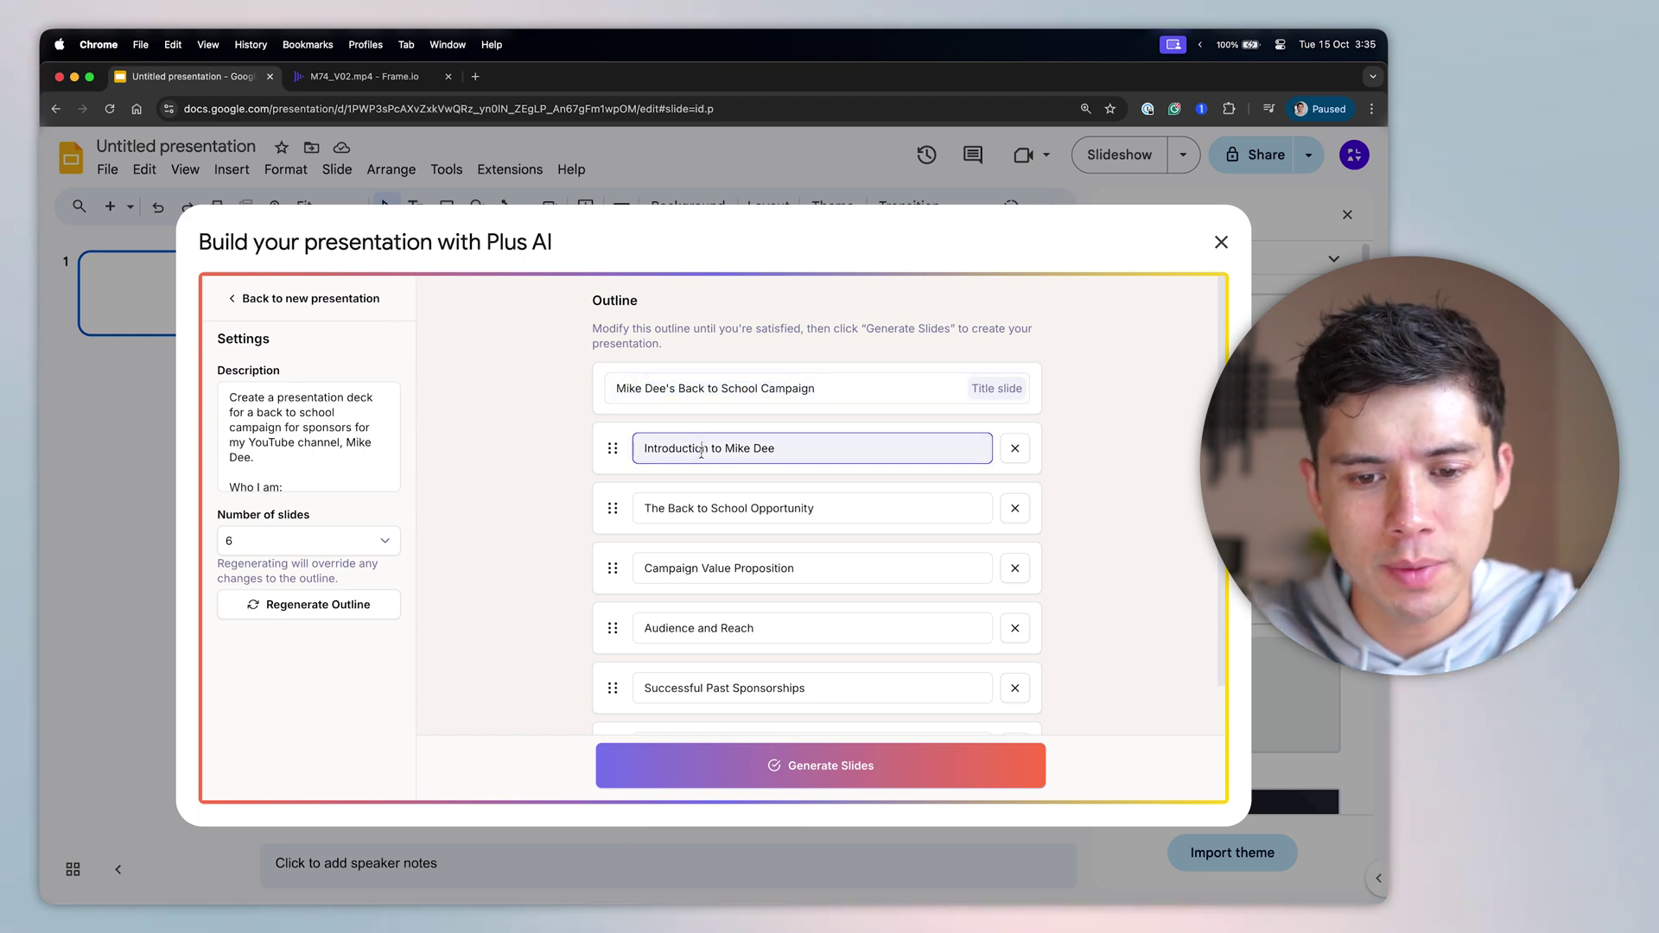
triple_click(697, 569)
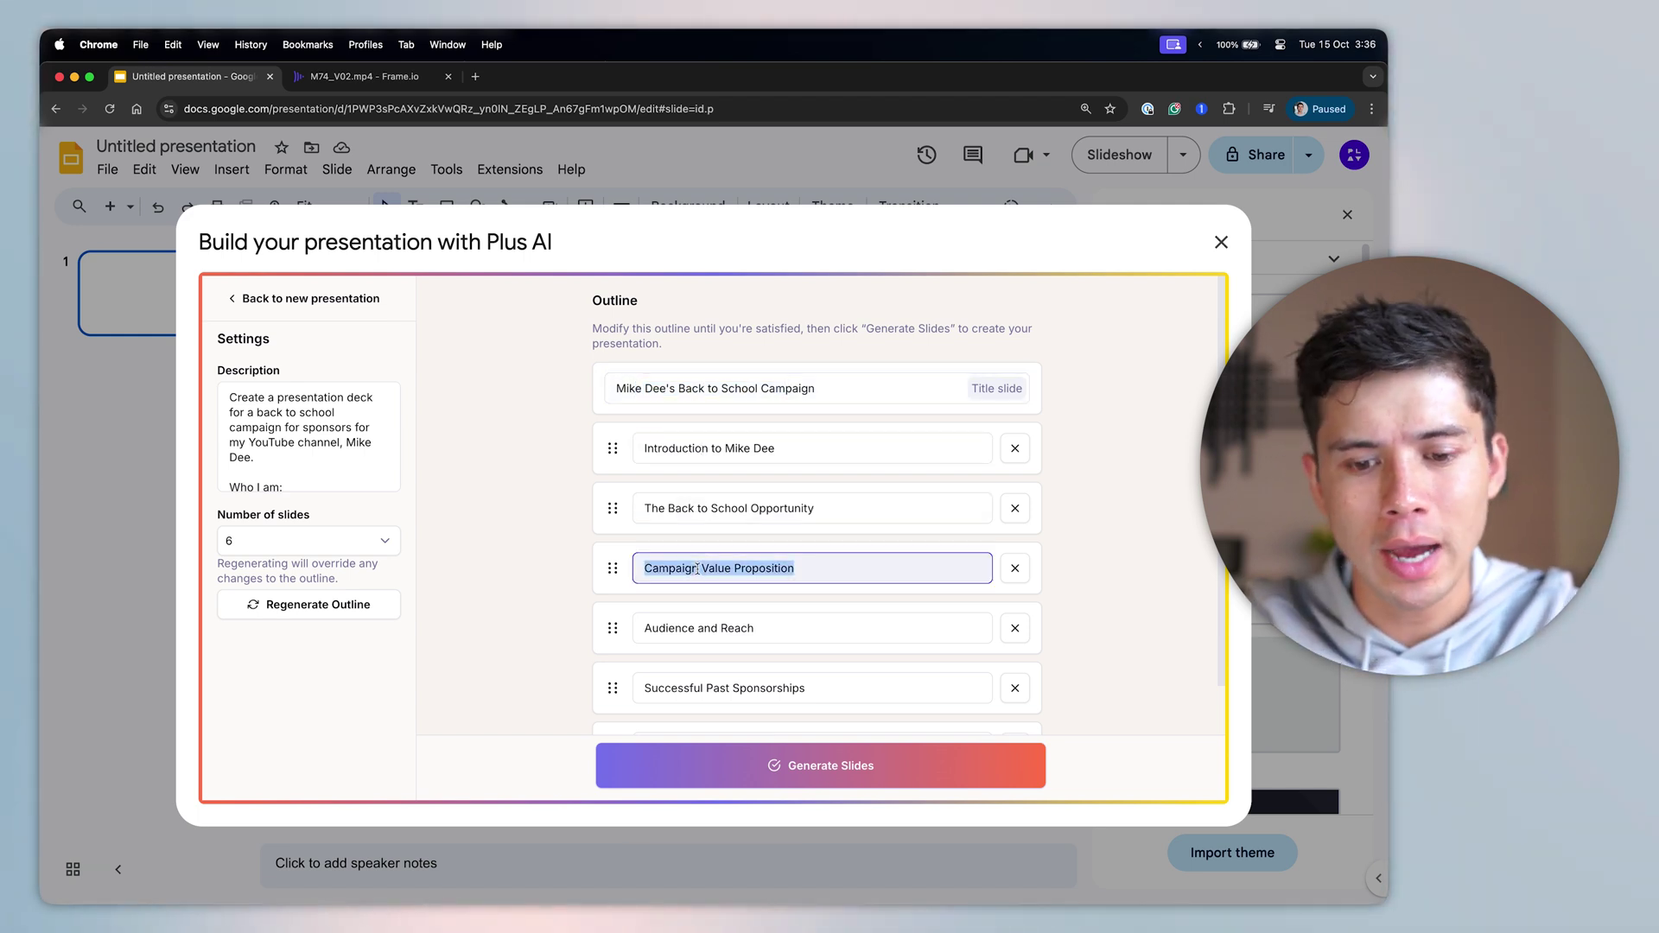
scroll(697, 568, down, 2)
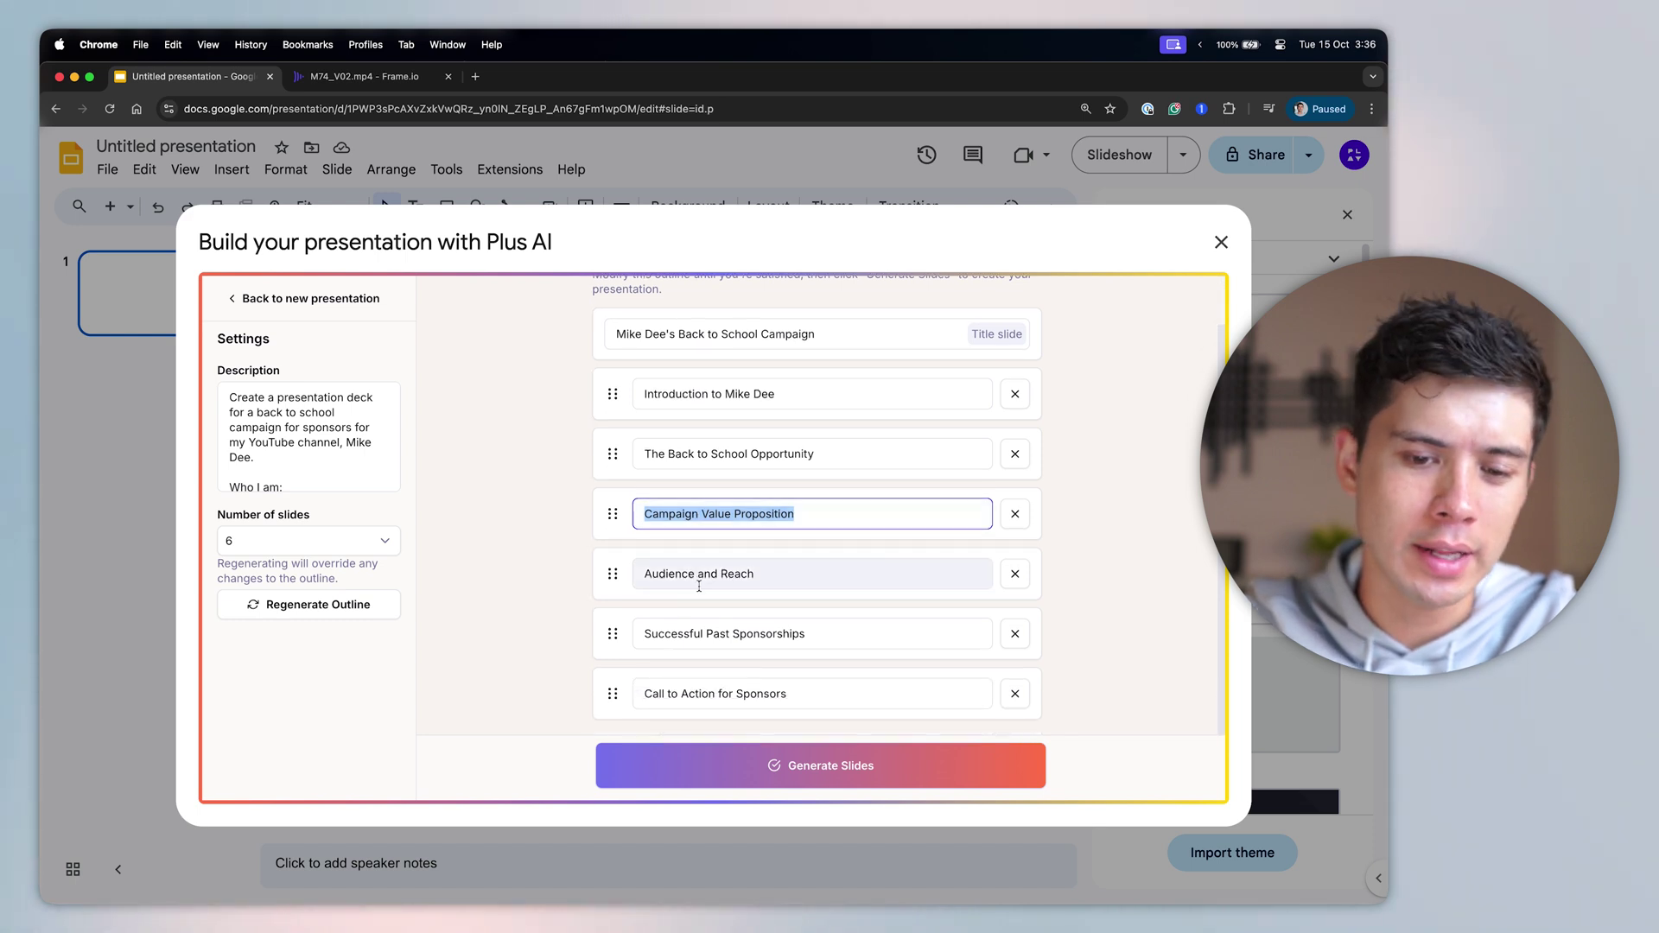
click(699, 578)
click(689, 633)
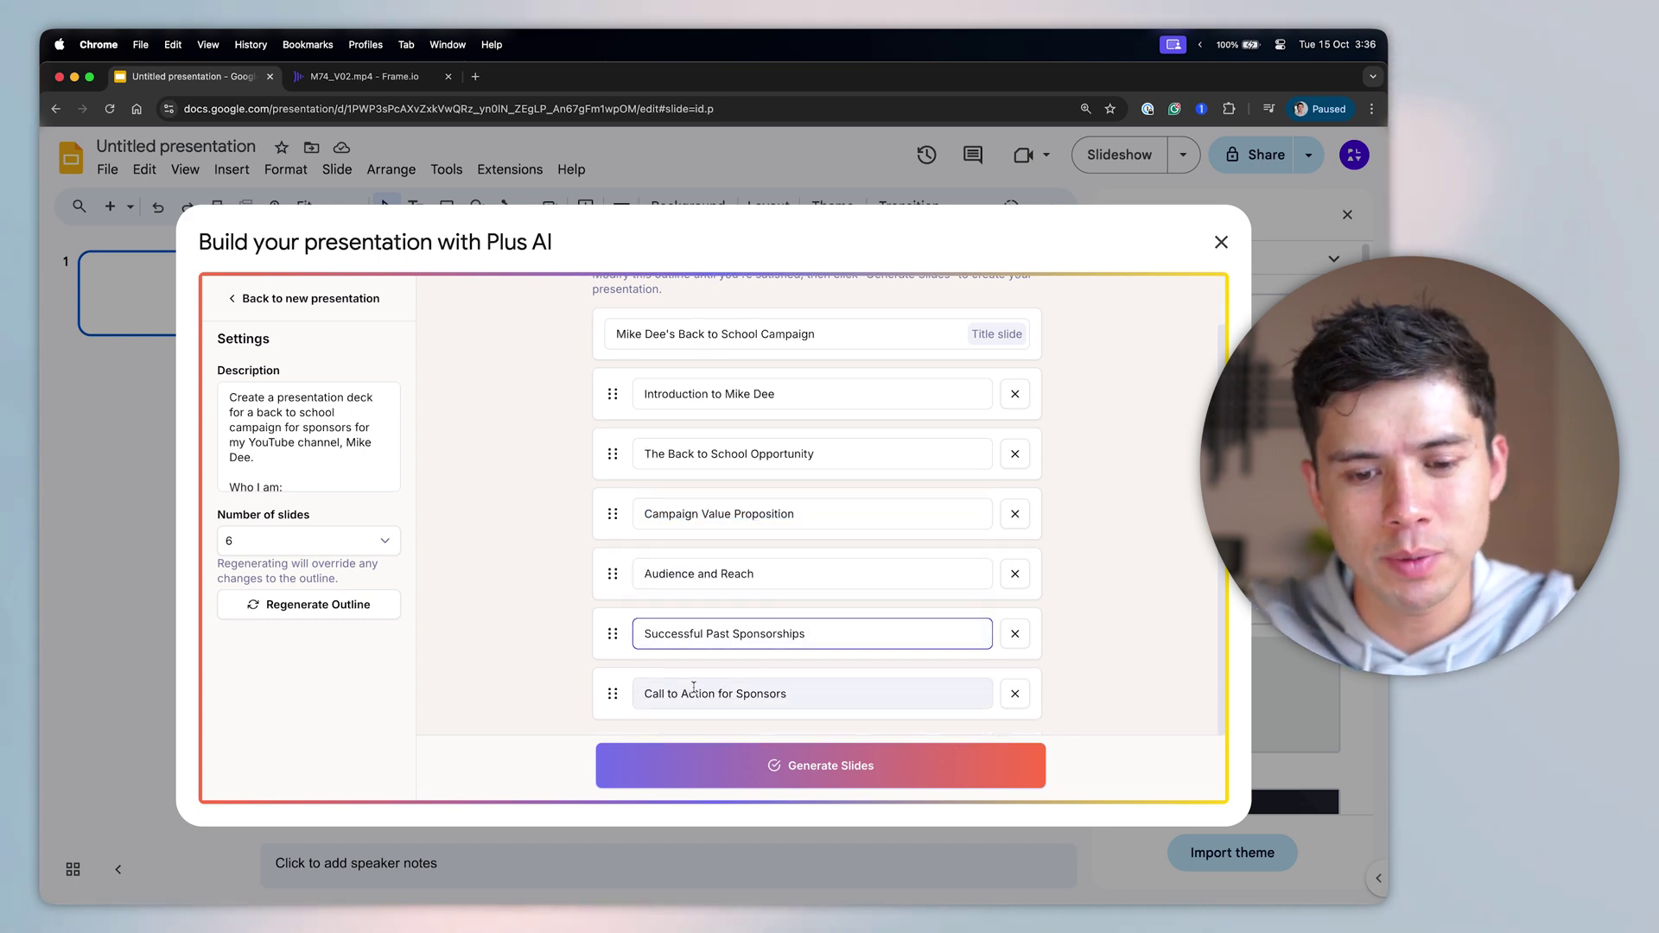
click(683, 690)
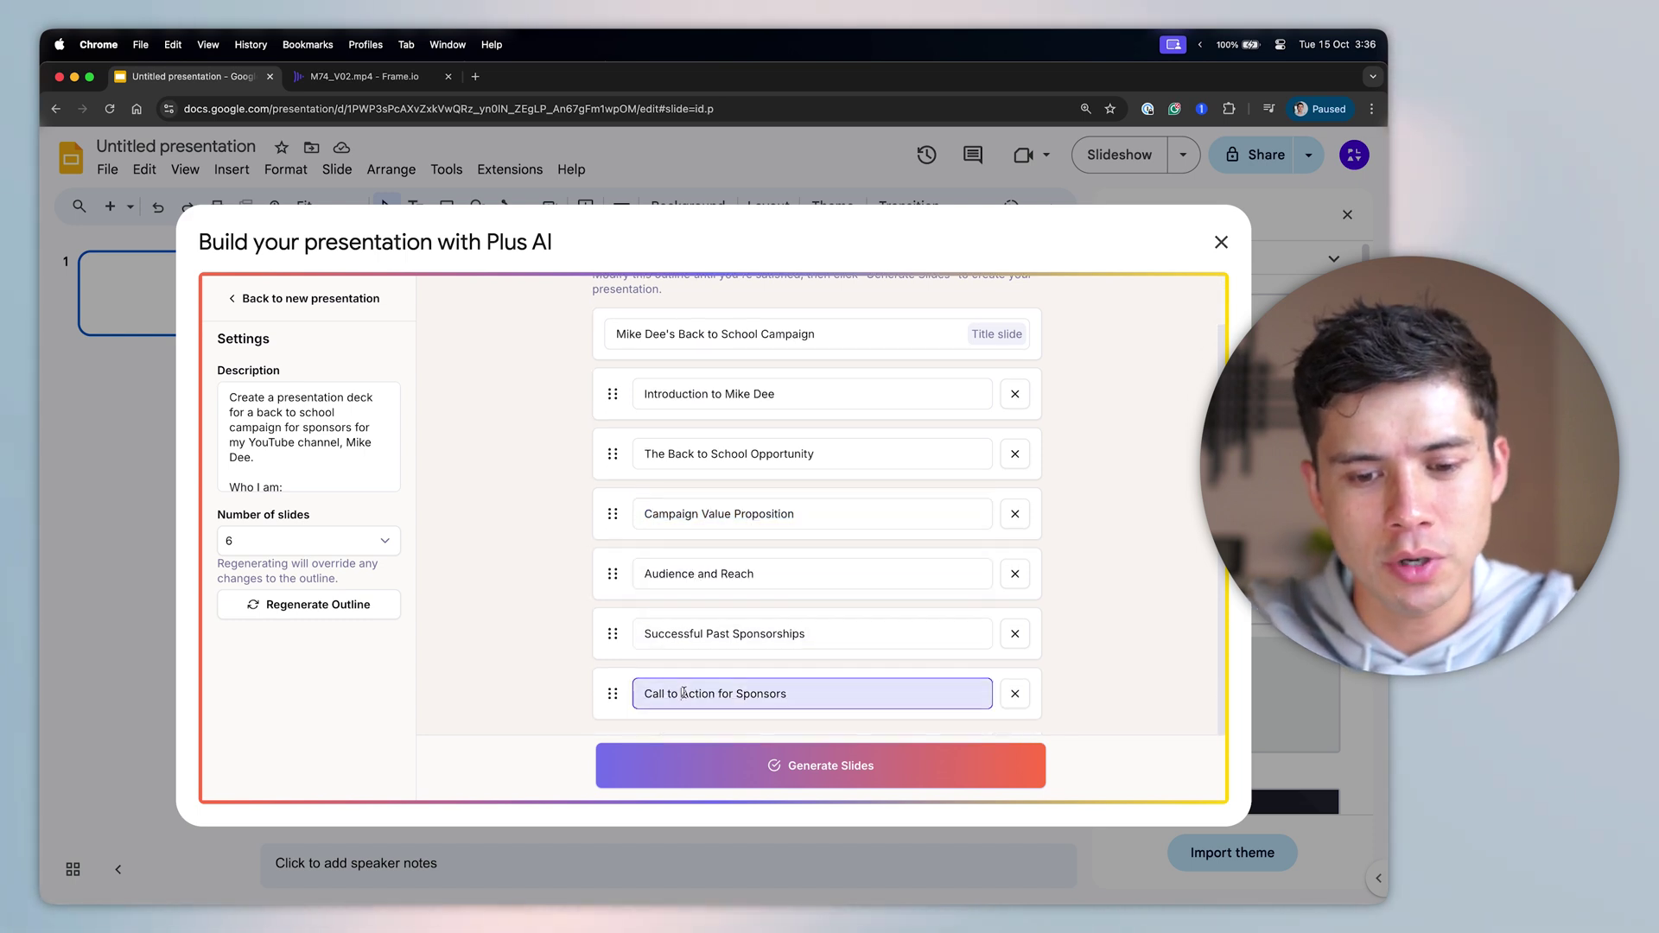
click(805, 766)
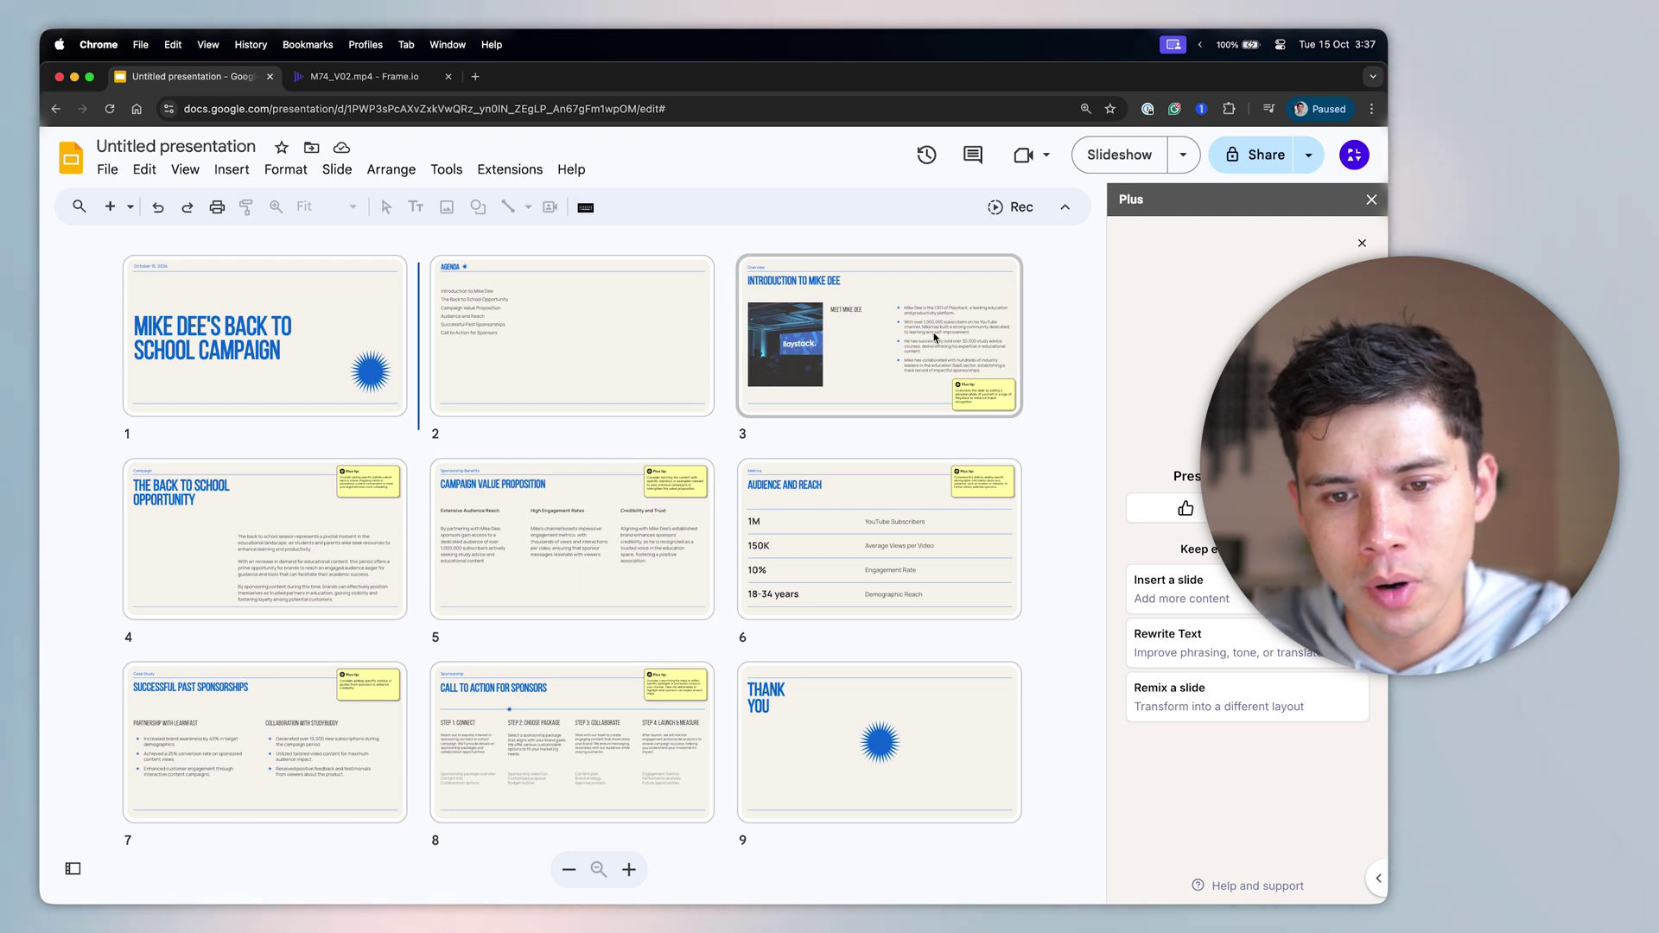
On slide 3, replace the Playstack picture with the presenter's stage photo and shrink it to fit.
click(866, 330)
double_click(868, 333)
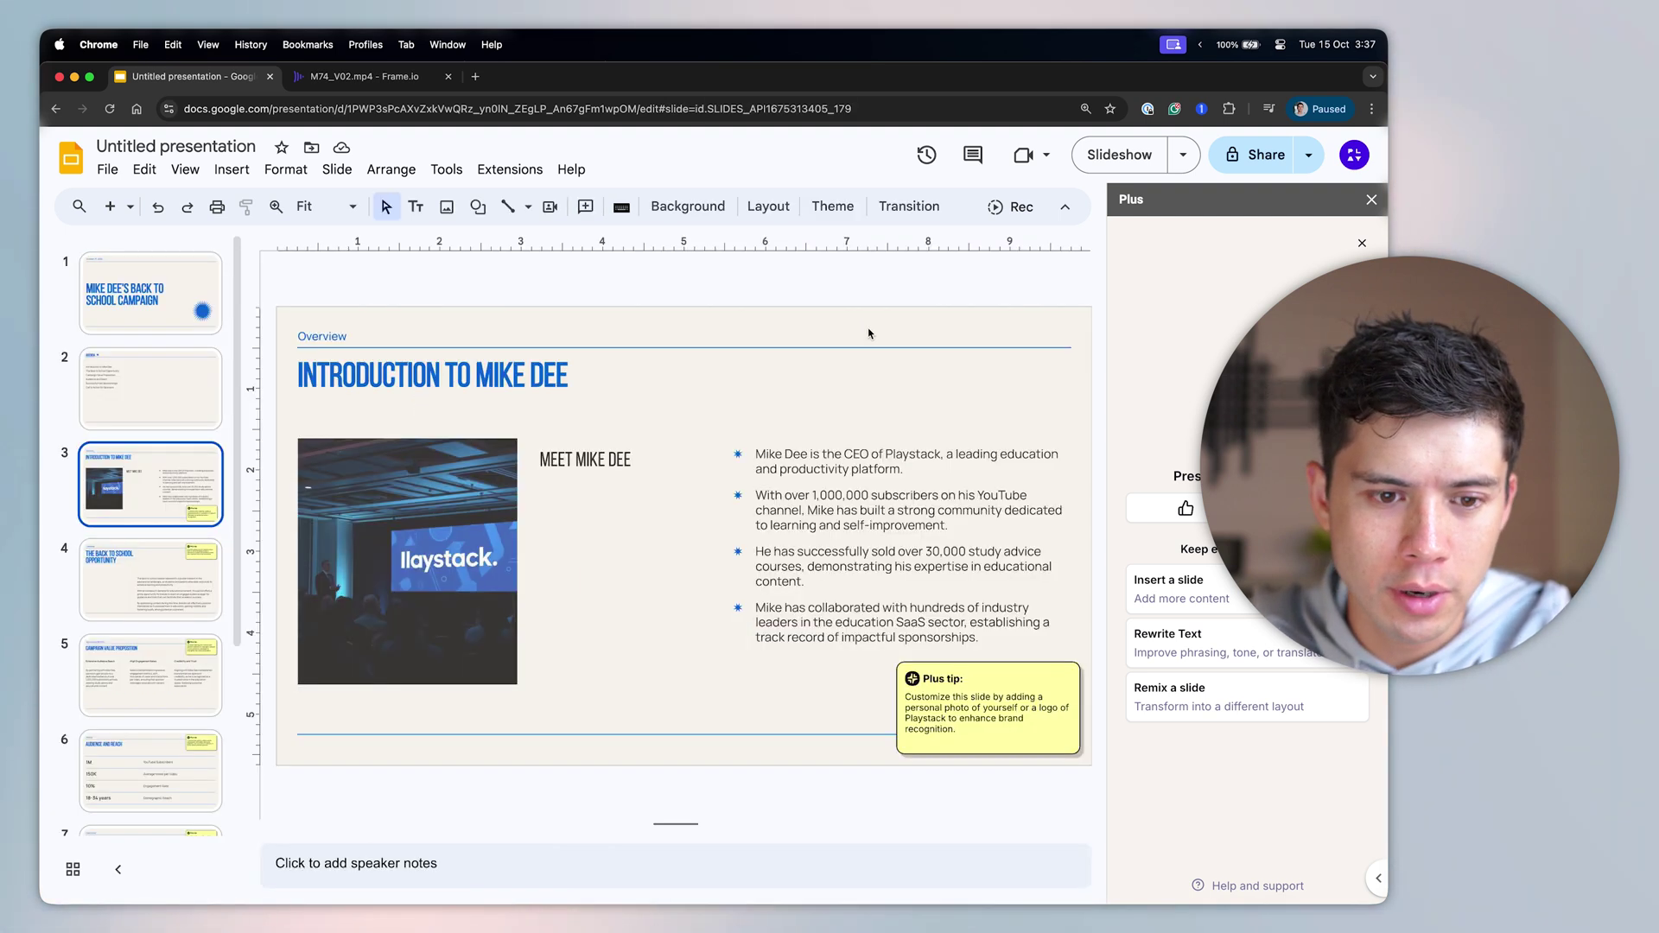
click(397, 571)
key(Delete)
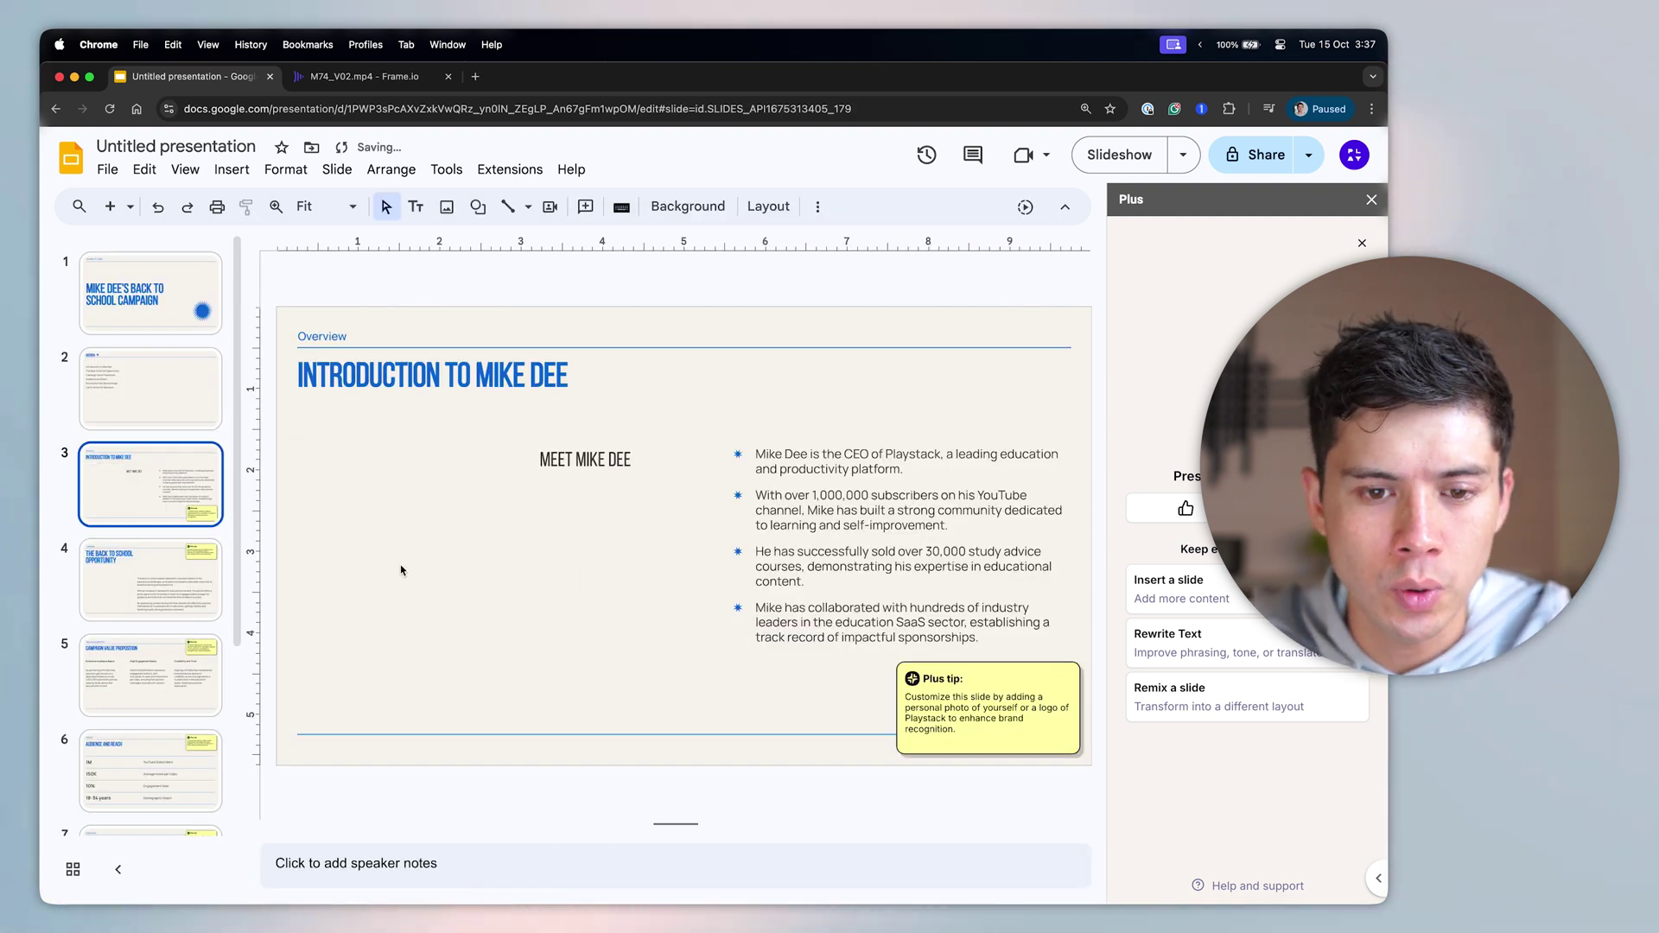
key(cmd+v)
drag(404, 571, 483, 553)
drag(300, 425, 313, 443)
Shift the heading text box slightly right beside the new photo.
click(597, 457)
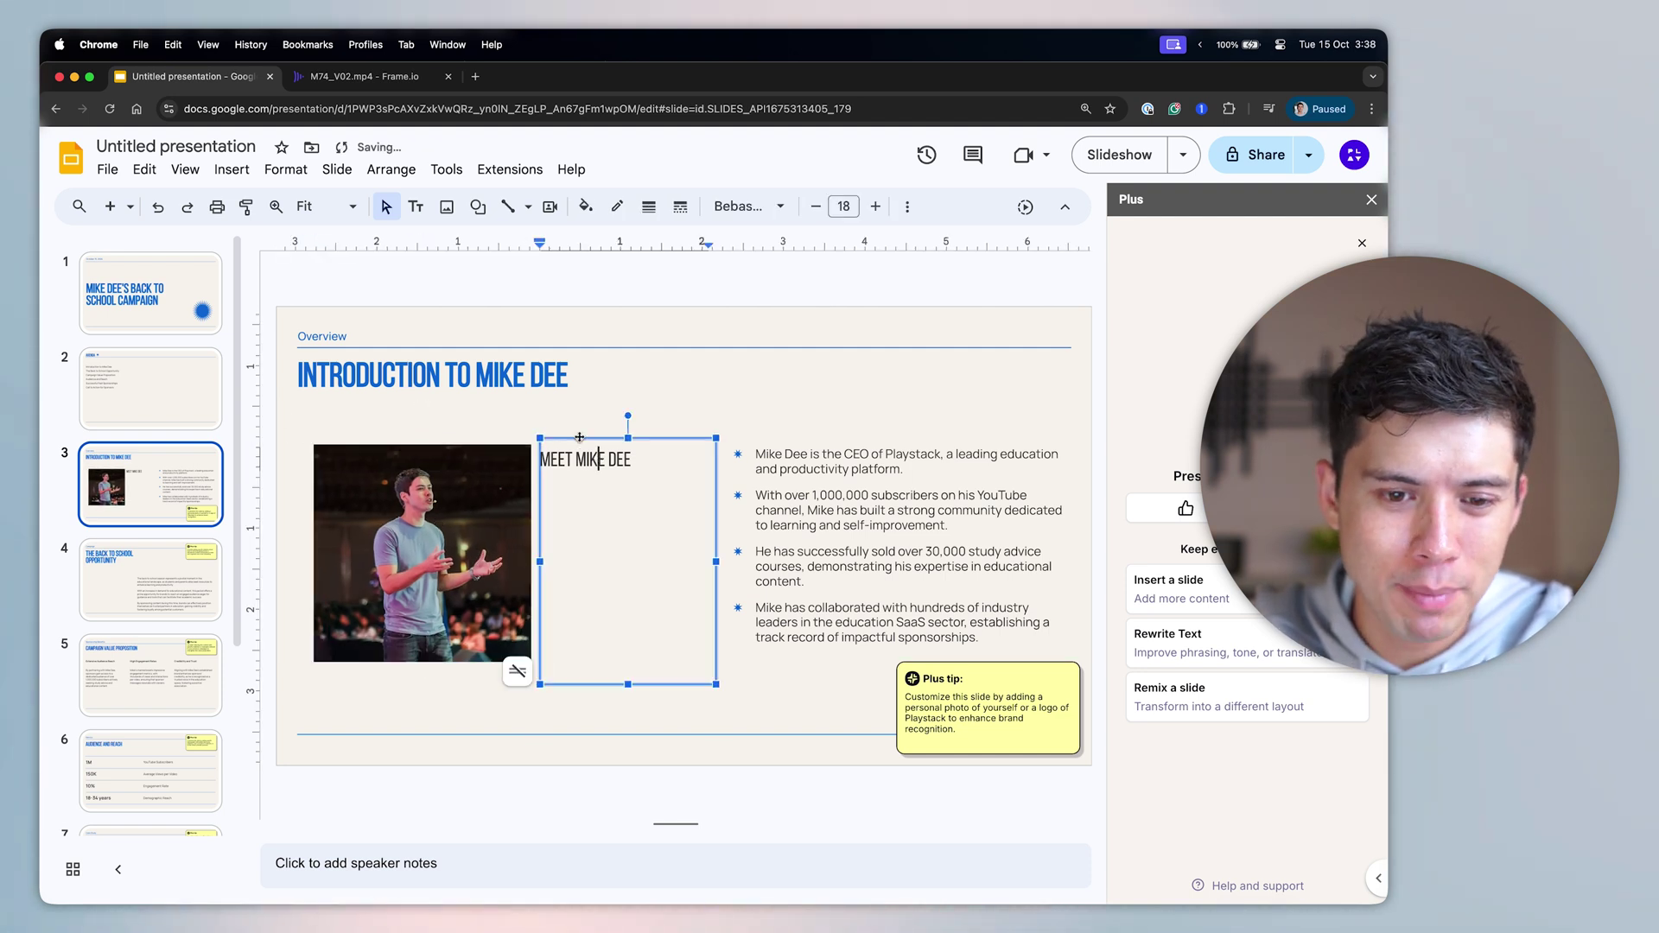
mouse_move(697, 543)
mouse_down()
mouse_move(722, 543)
mouse_move(659, 562)
mouse_move(707, 561)
mouse_up()
click(466, 491)
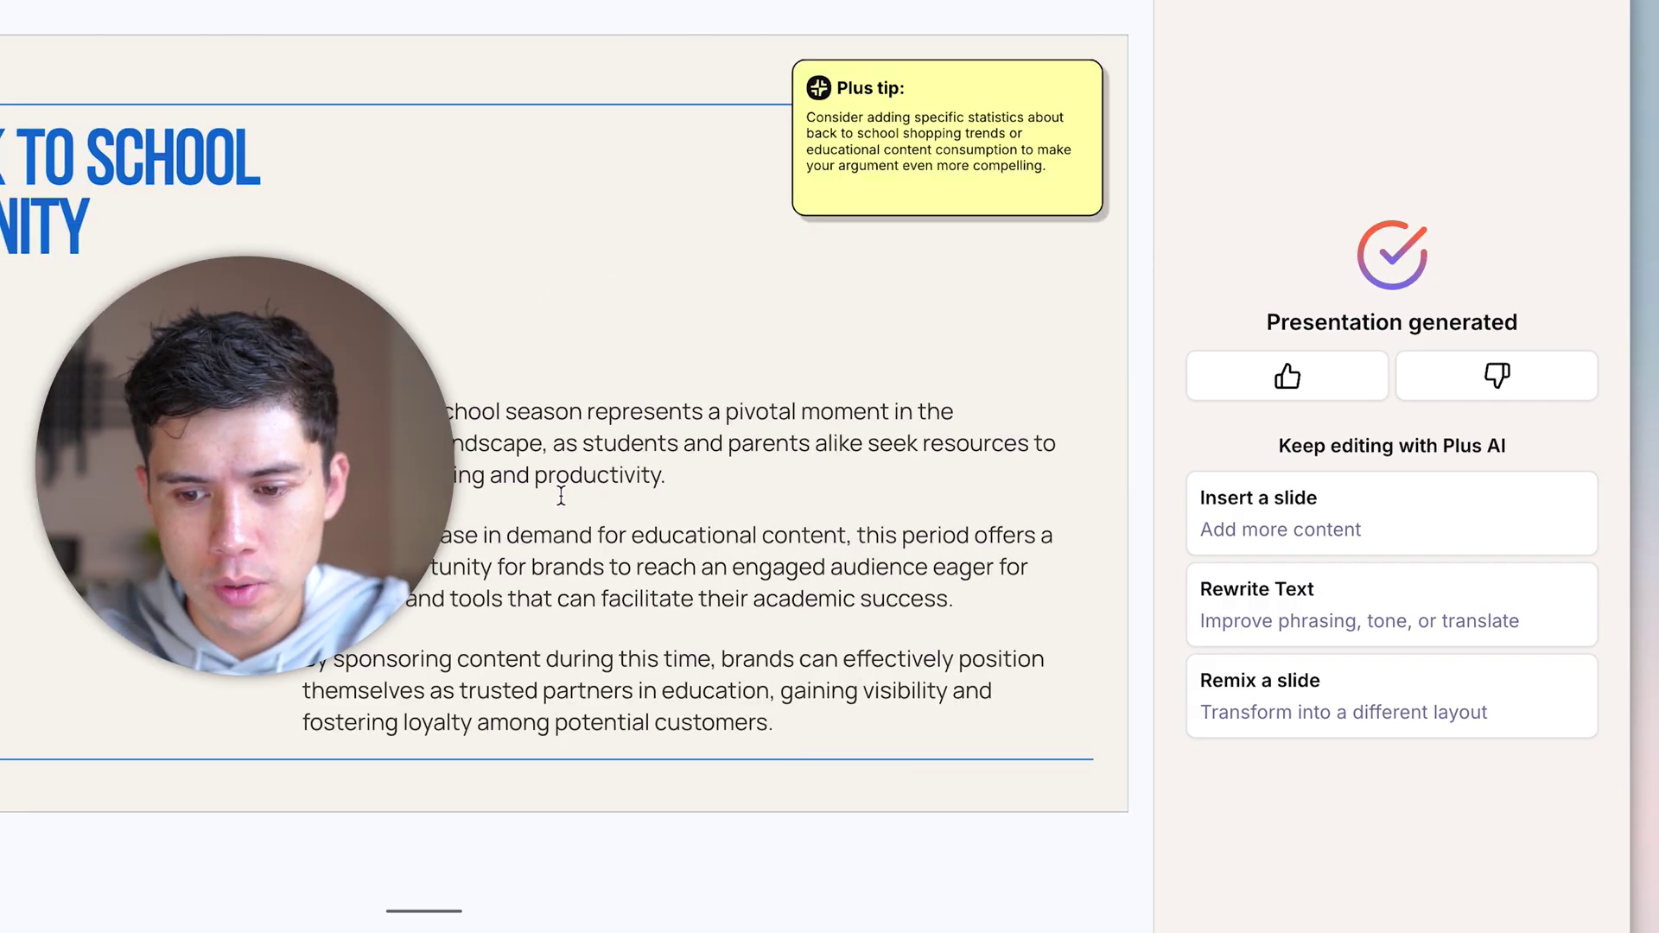
Select all the body text on The Back to School Opportunity slide.
click(695, 575)
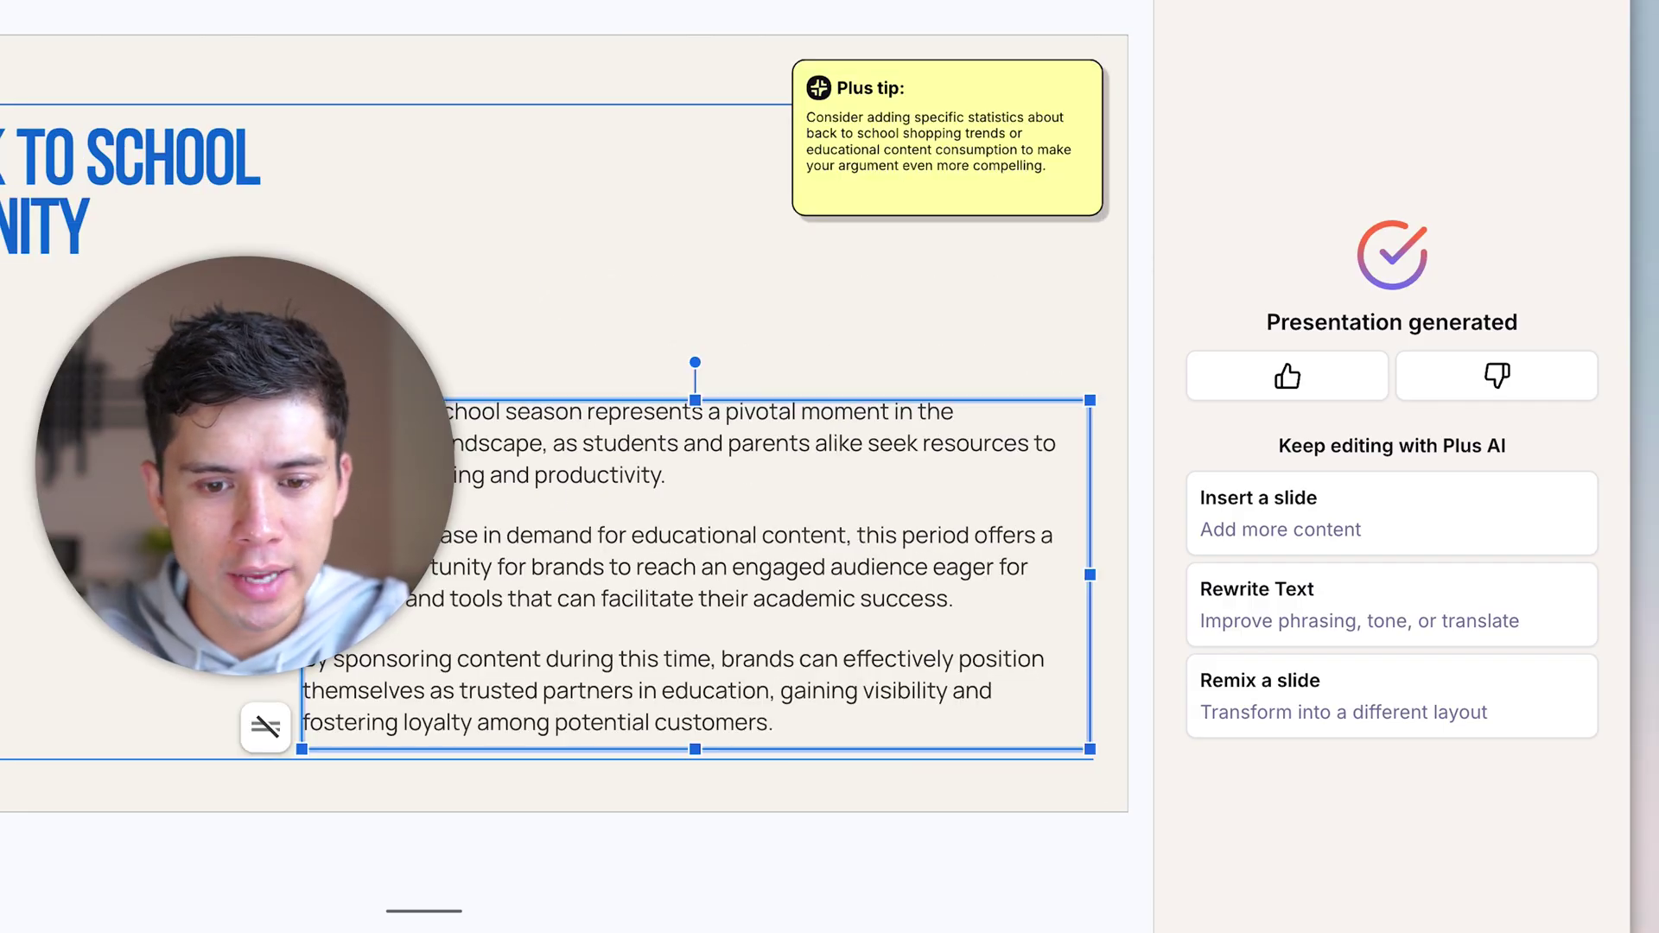
drag(328, 412, 552, 484)
click(547, 482)
key(ctrl+a)
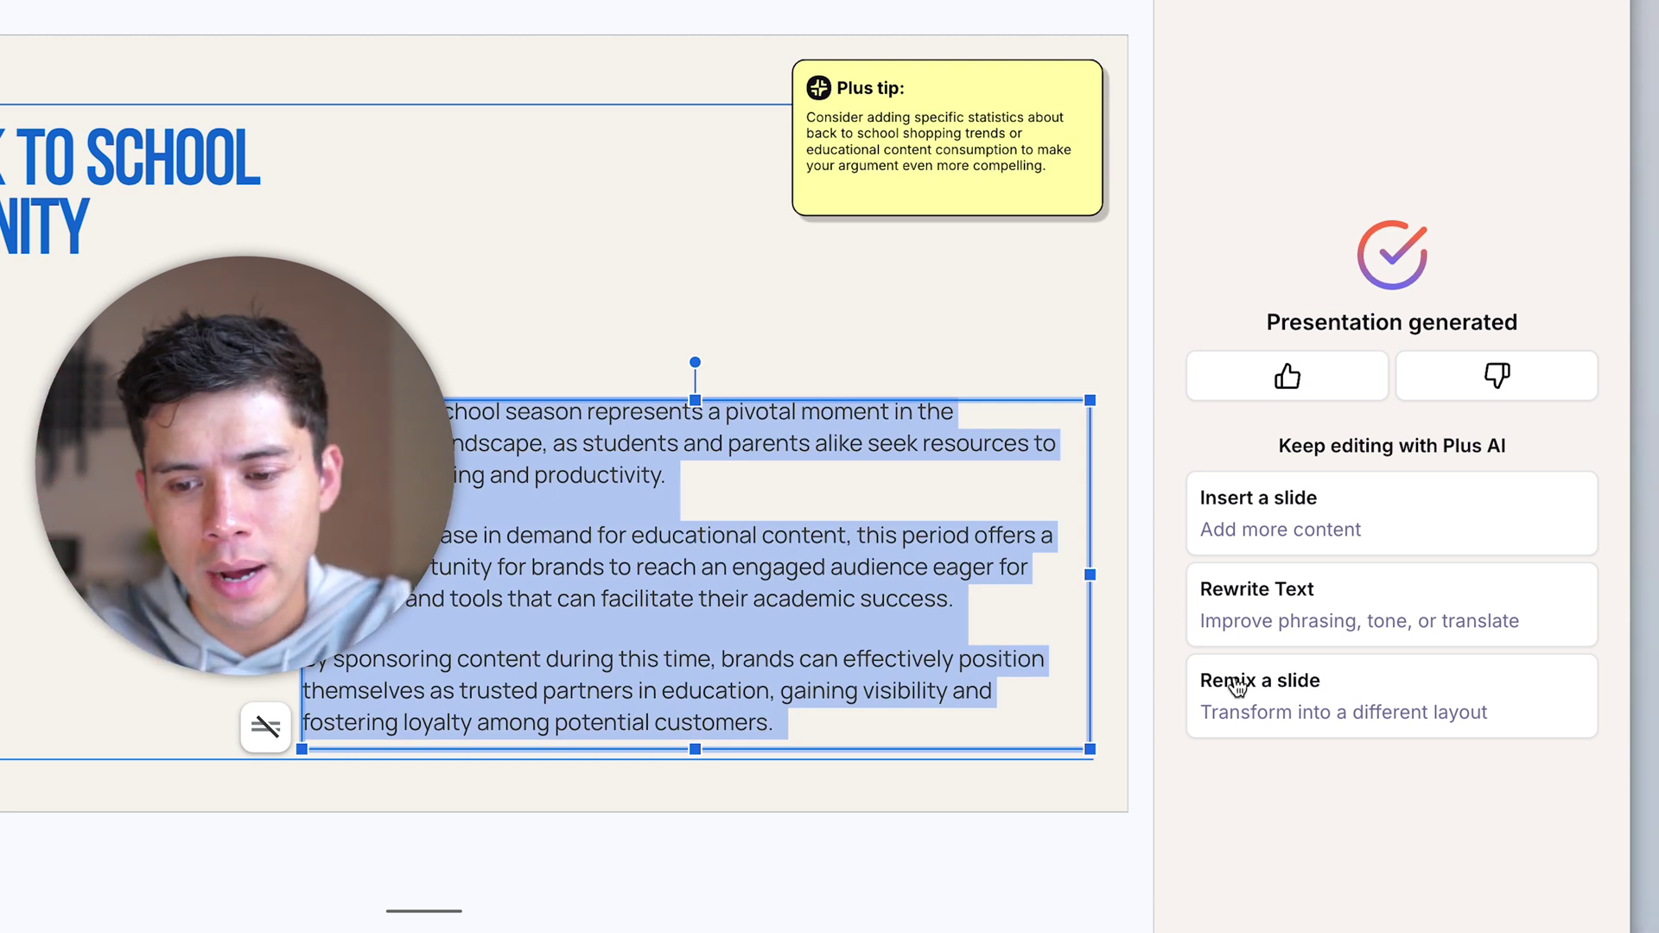
Rewrite it with Plus AI's Shorten option, raising the word limit from 12 to 20.
click(1253, 630)
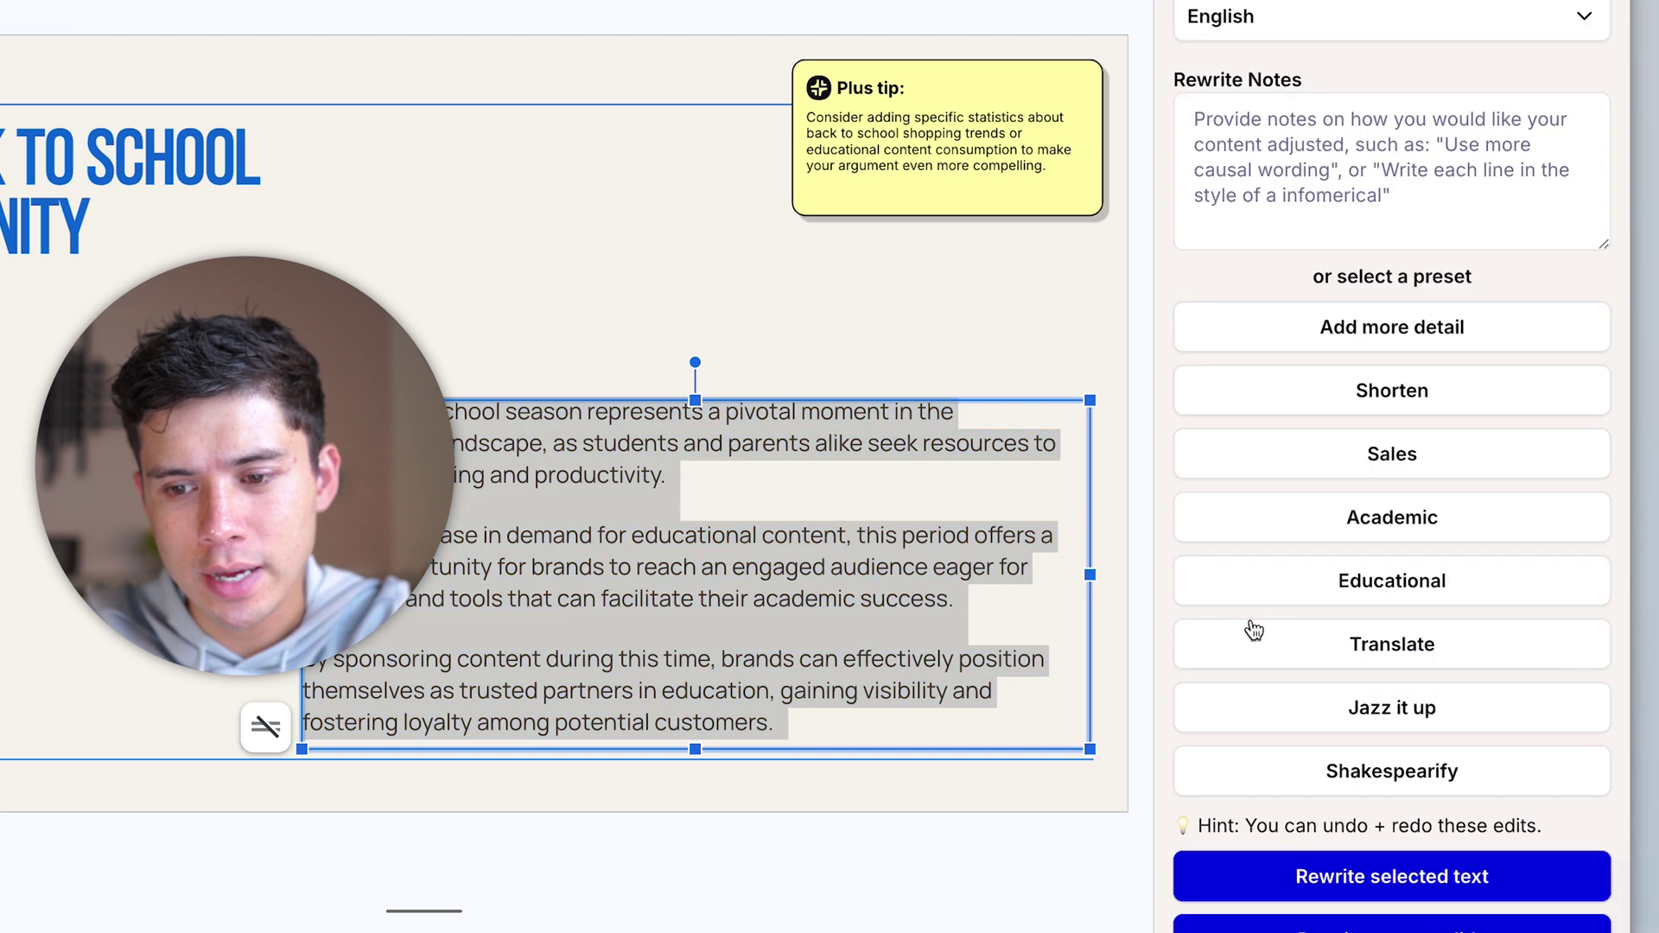
click(1383, 405)
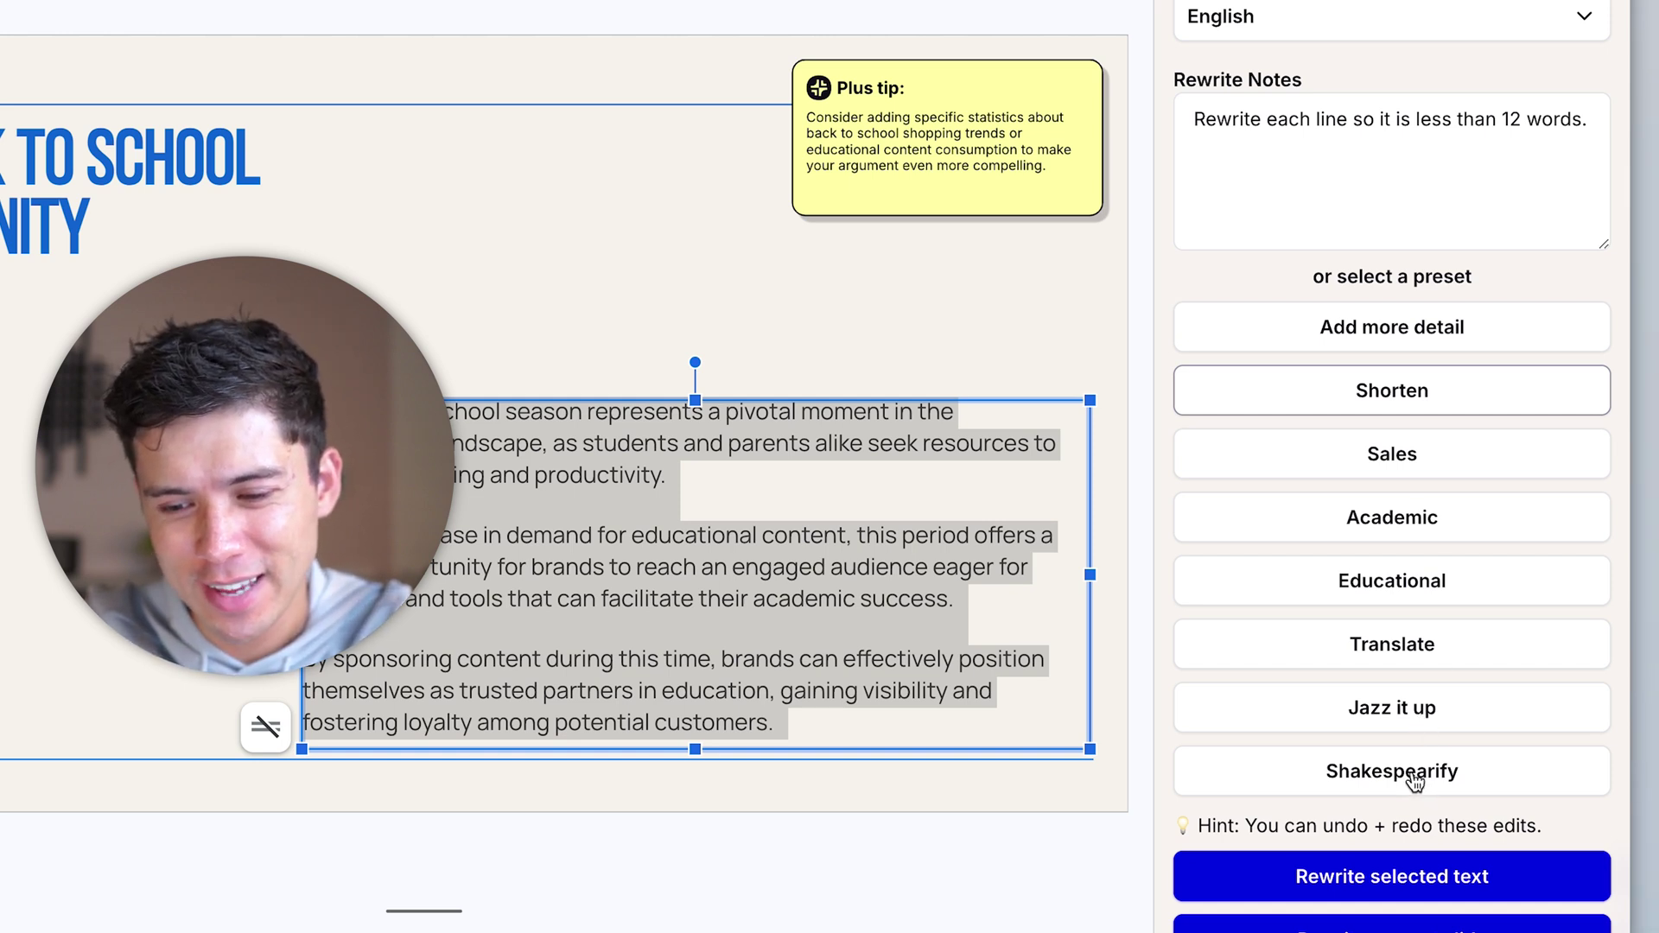
double_click(1515, 118)
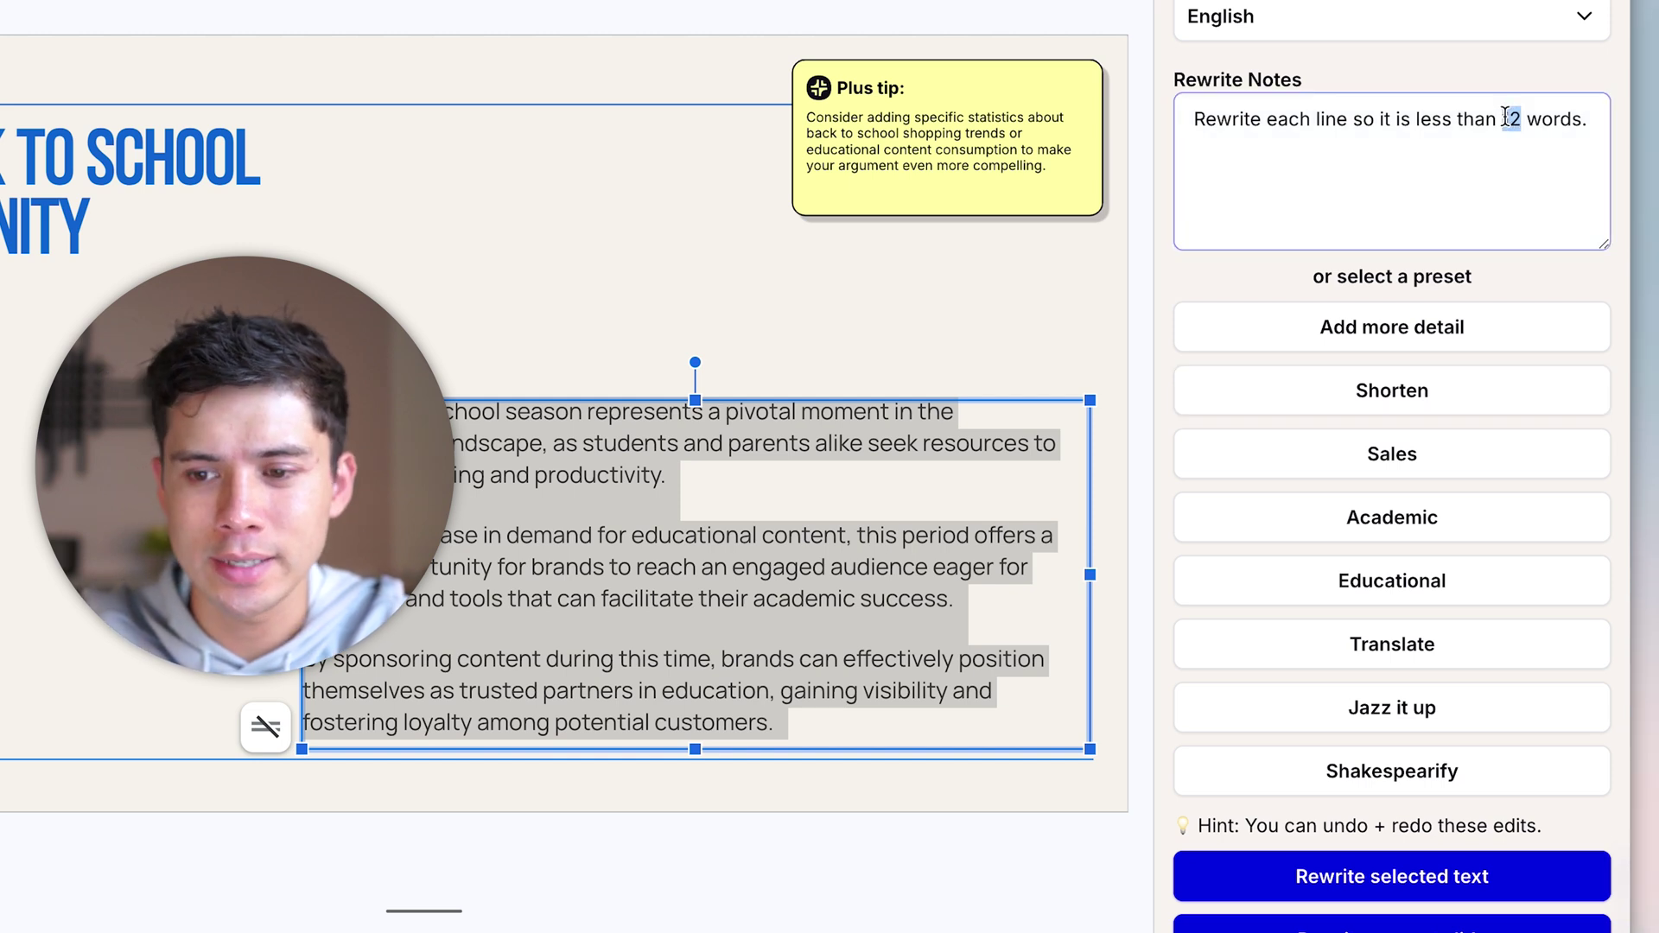
text(20)
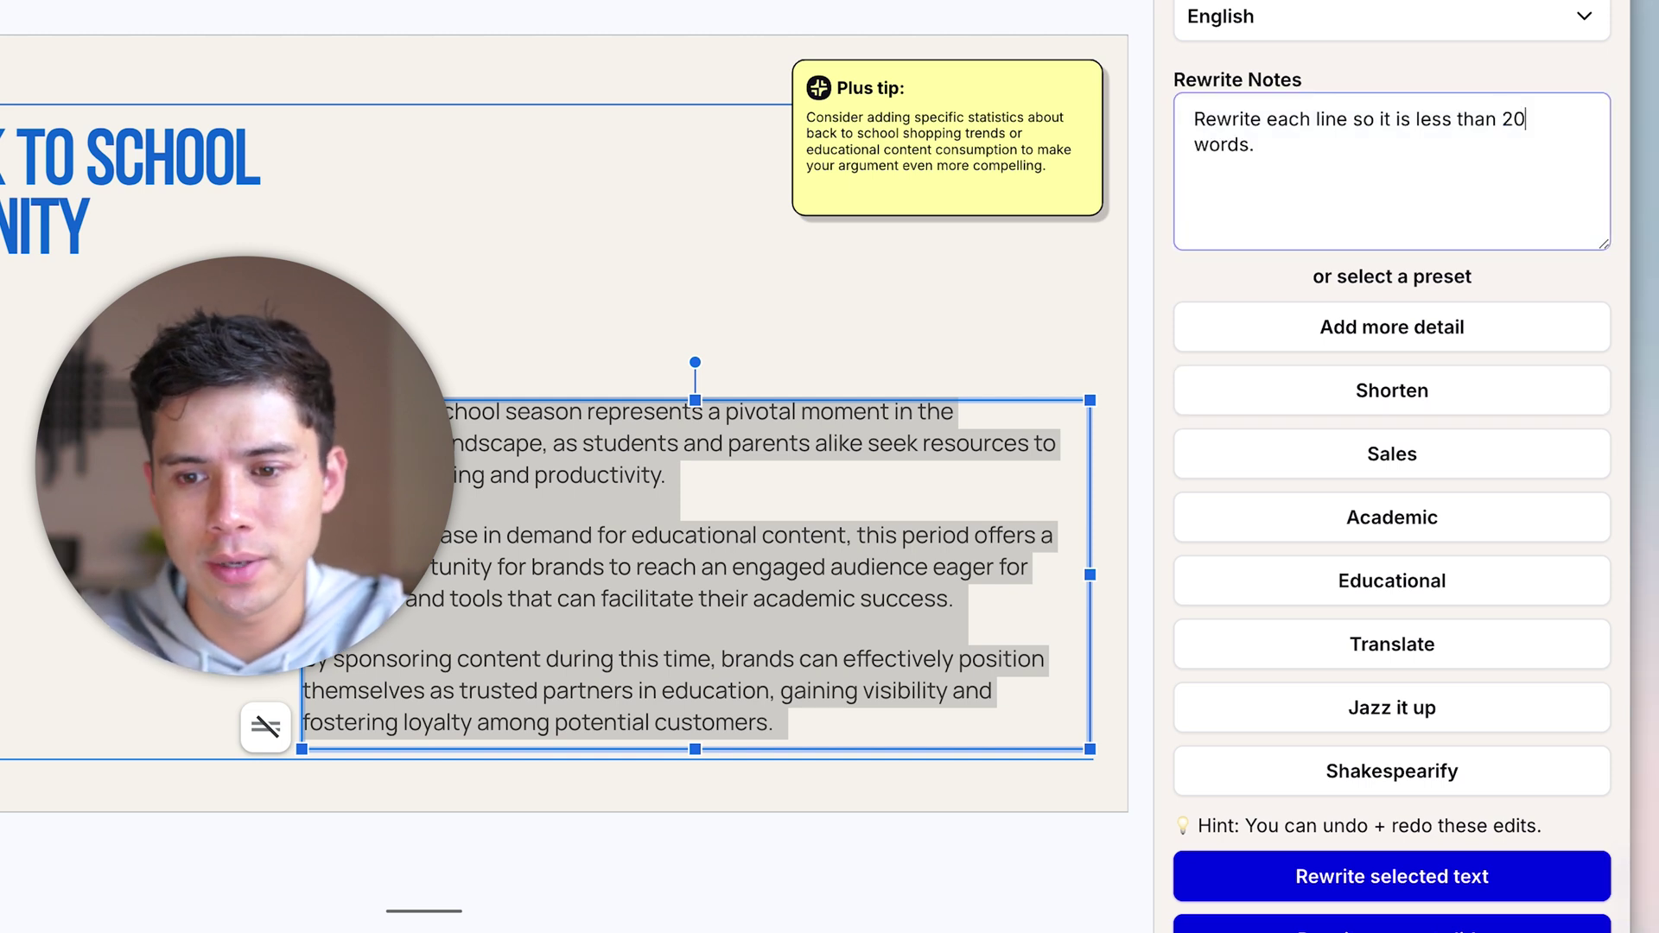
click(1430, 876)
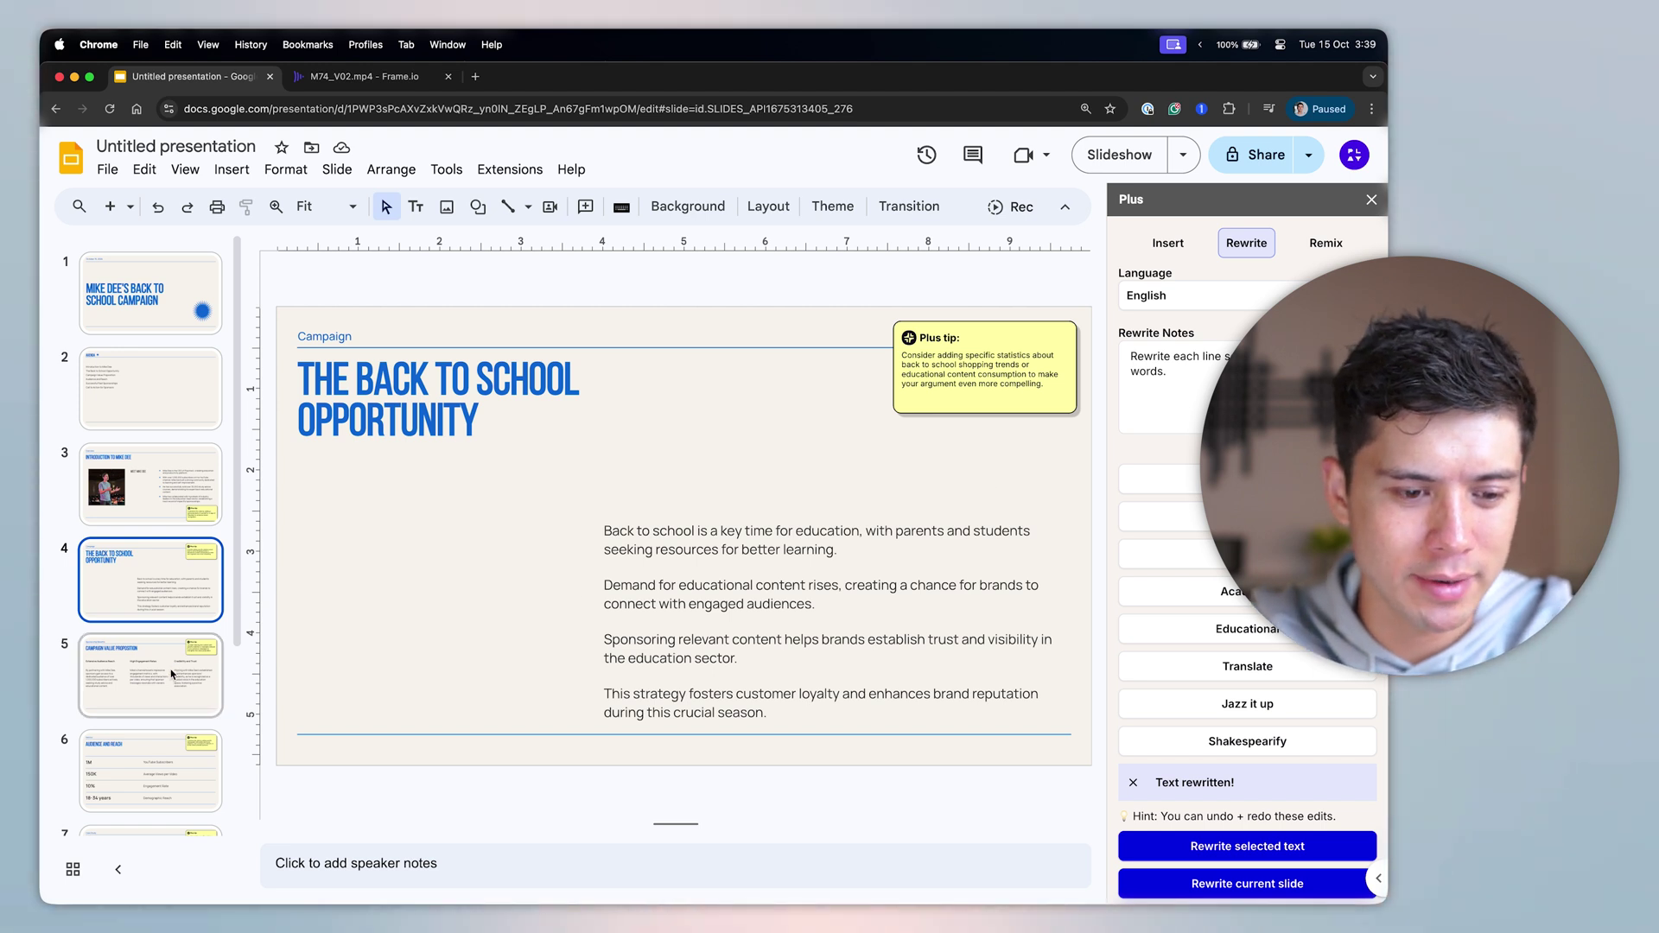
Open slide 7 and inspect its title, the StudyBuddy heading and the 40% bullet in the left column.
scroll(172, 675, down, 4)
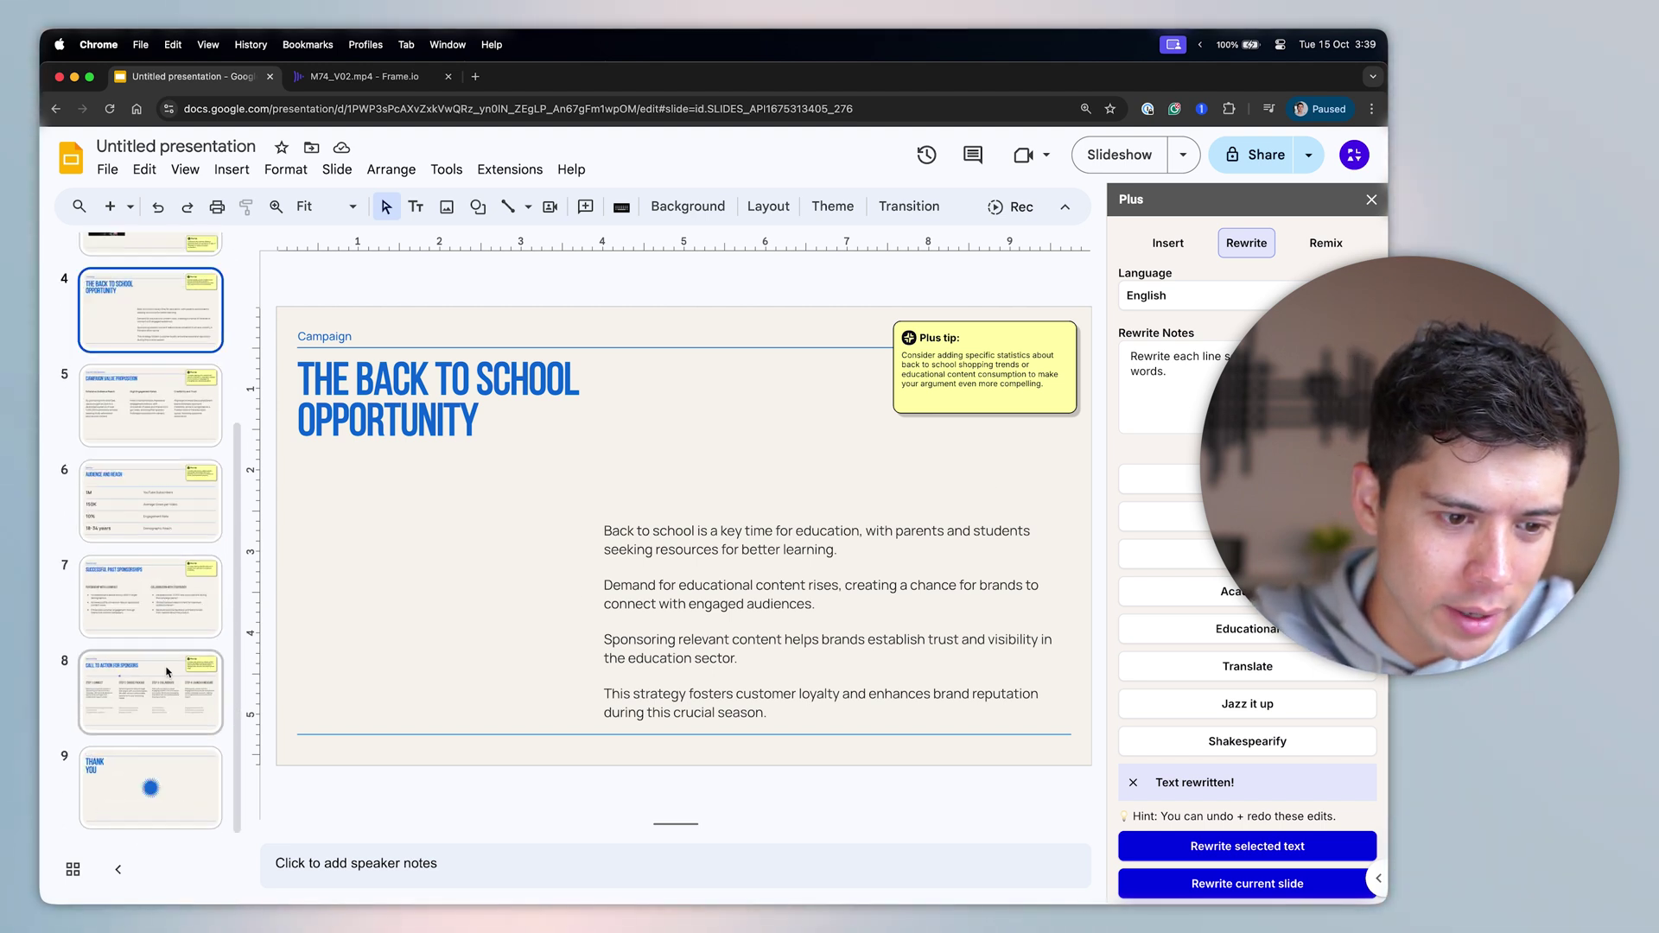
click(152, 596)
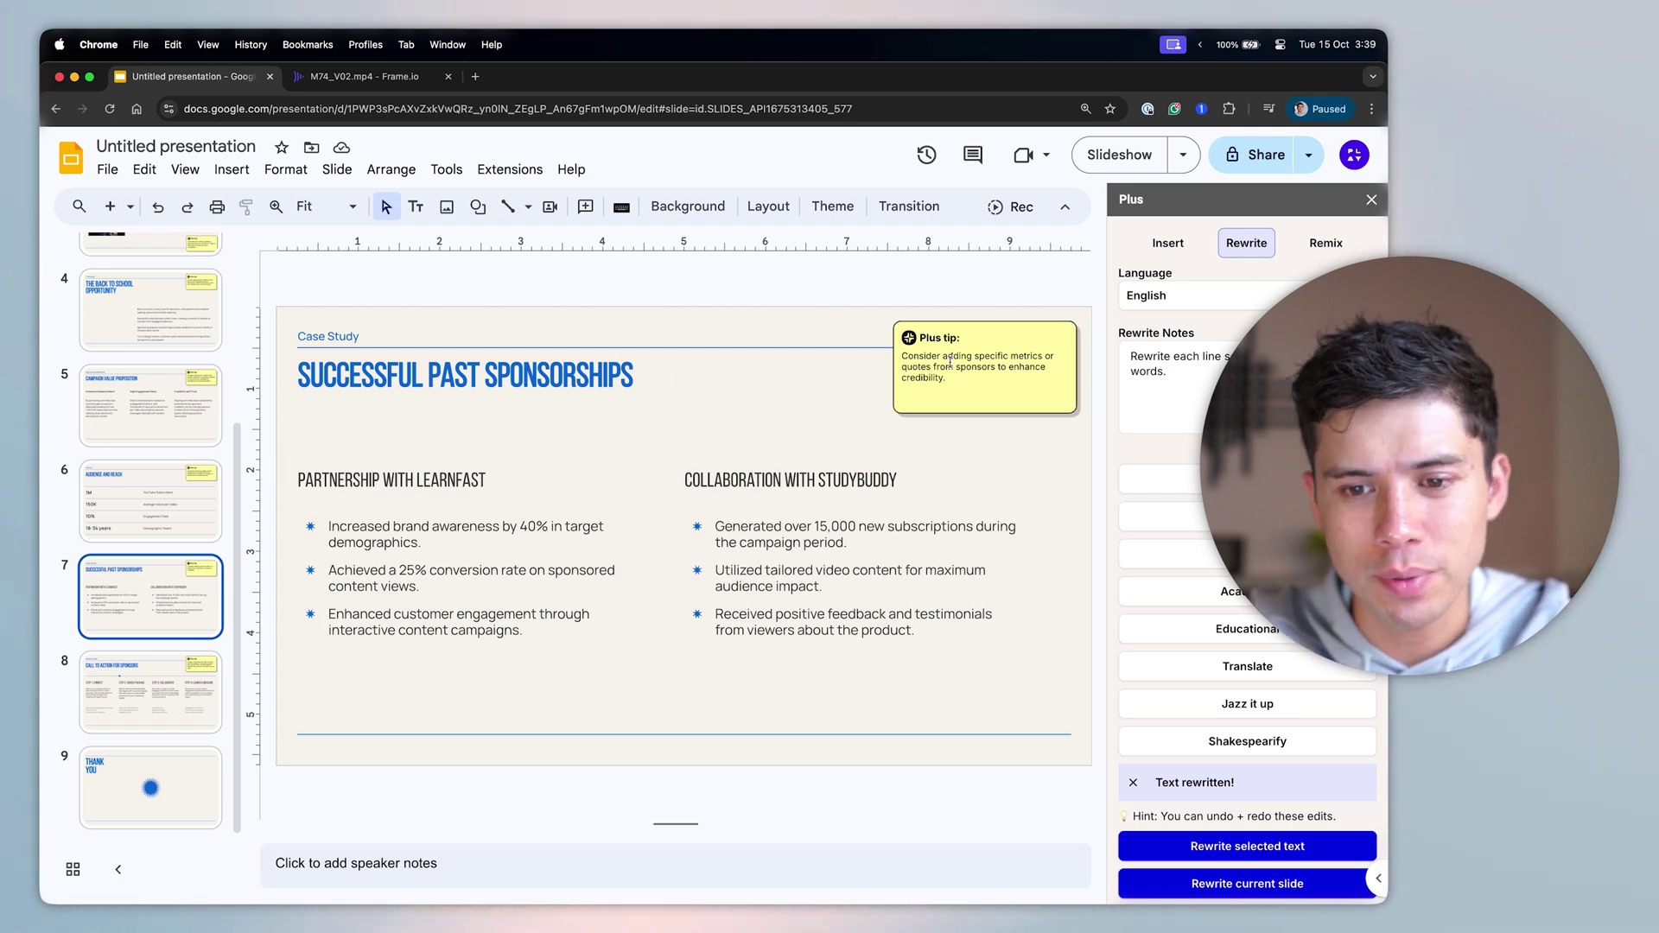
drag(325, 376, 782, 421)
click(783, 423)
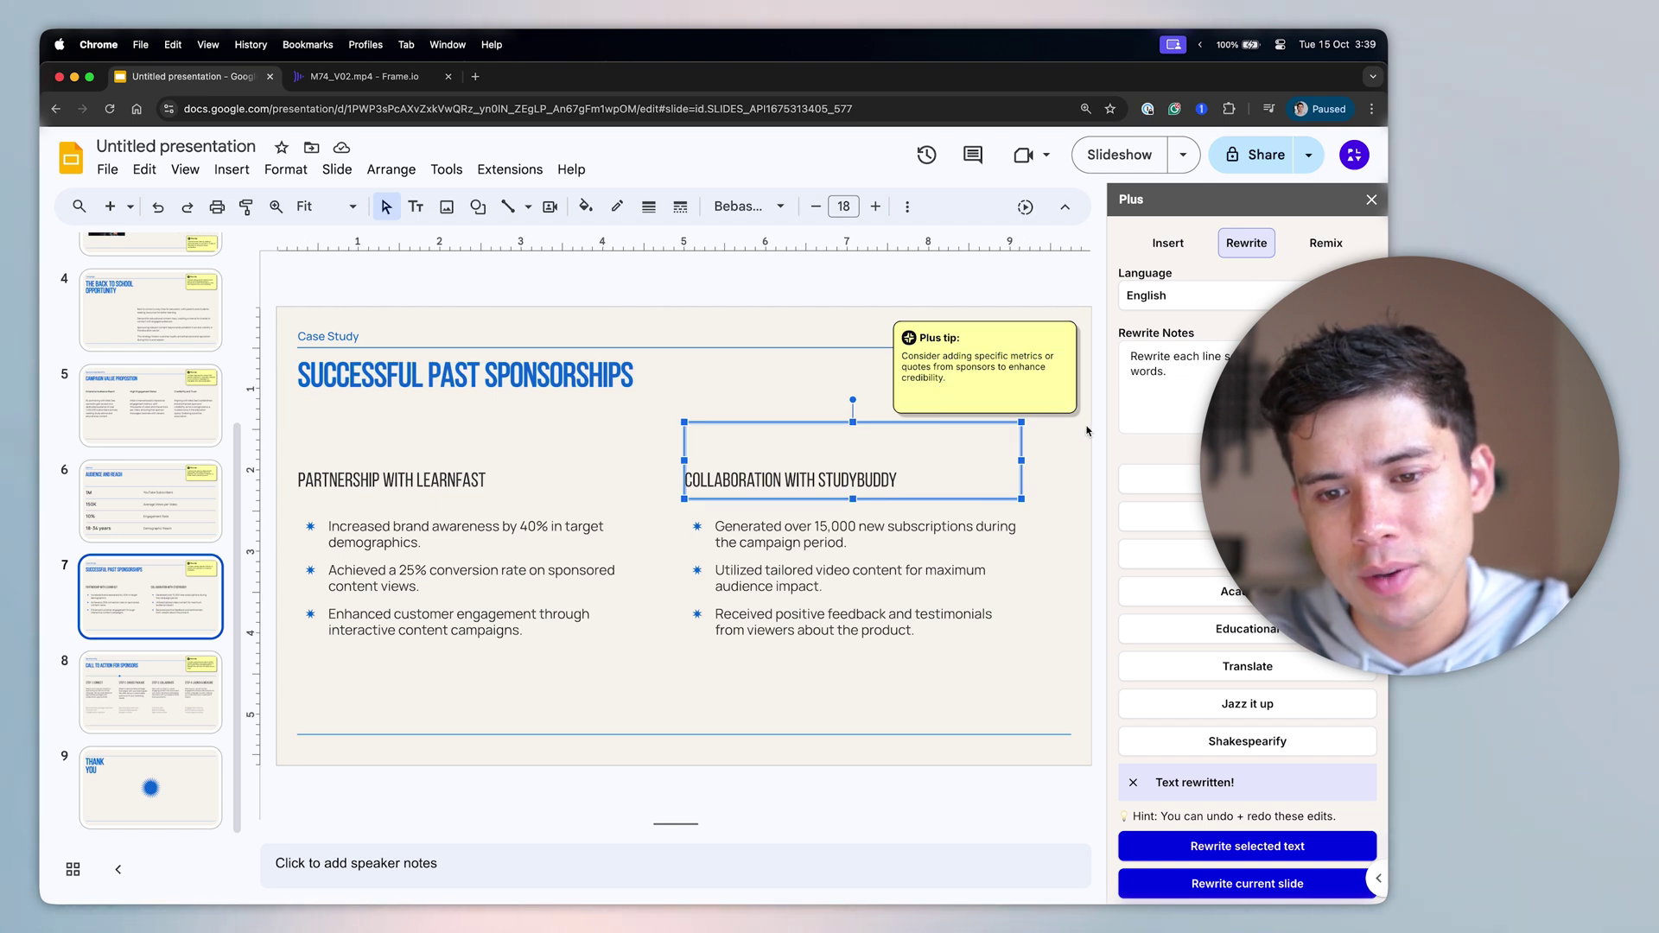
click(1049, 429)
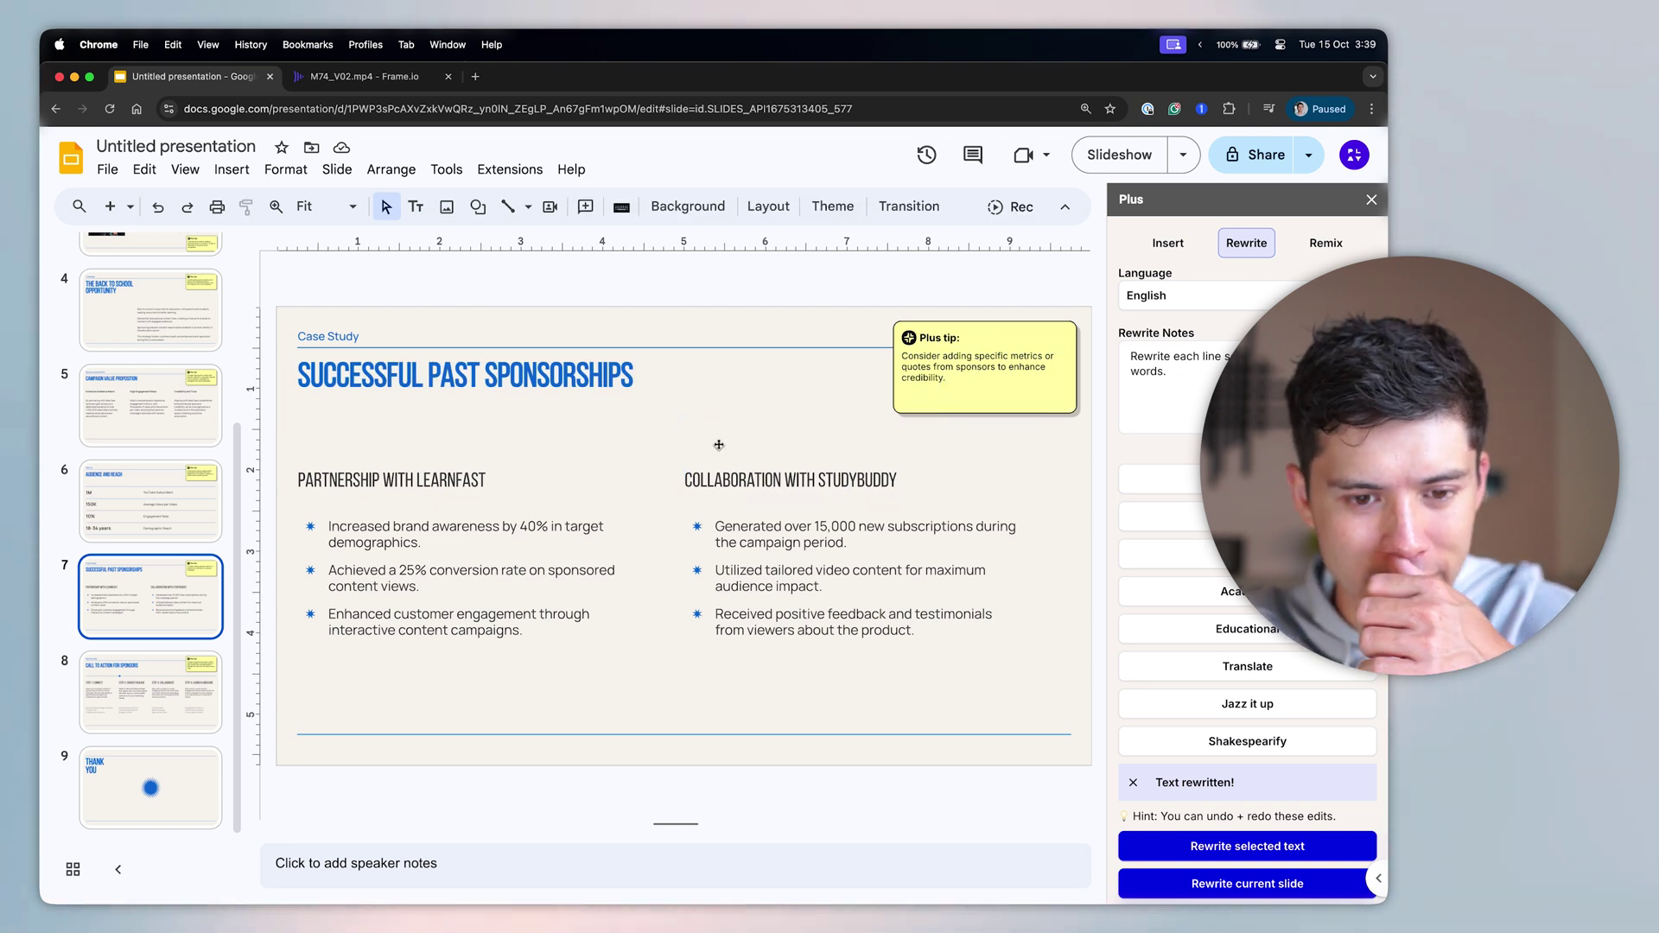
click(519, 526)
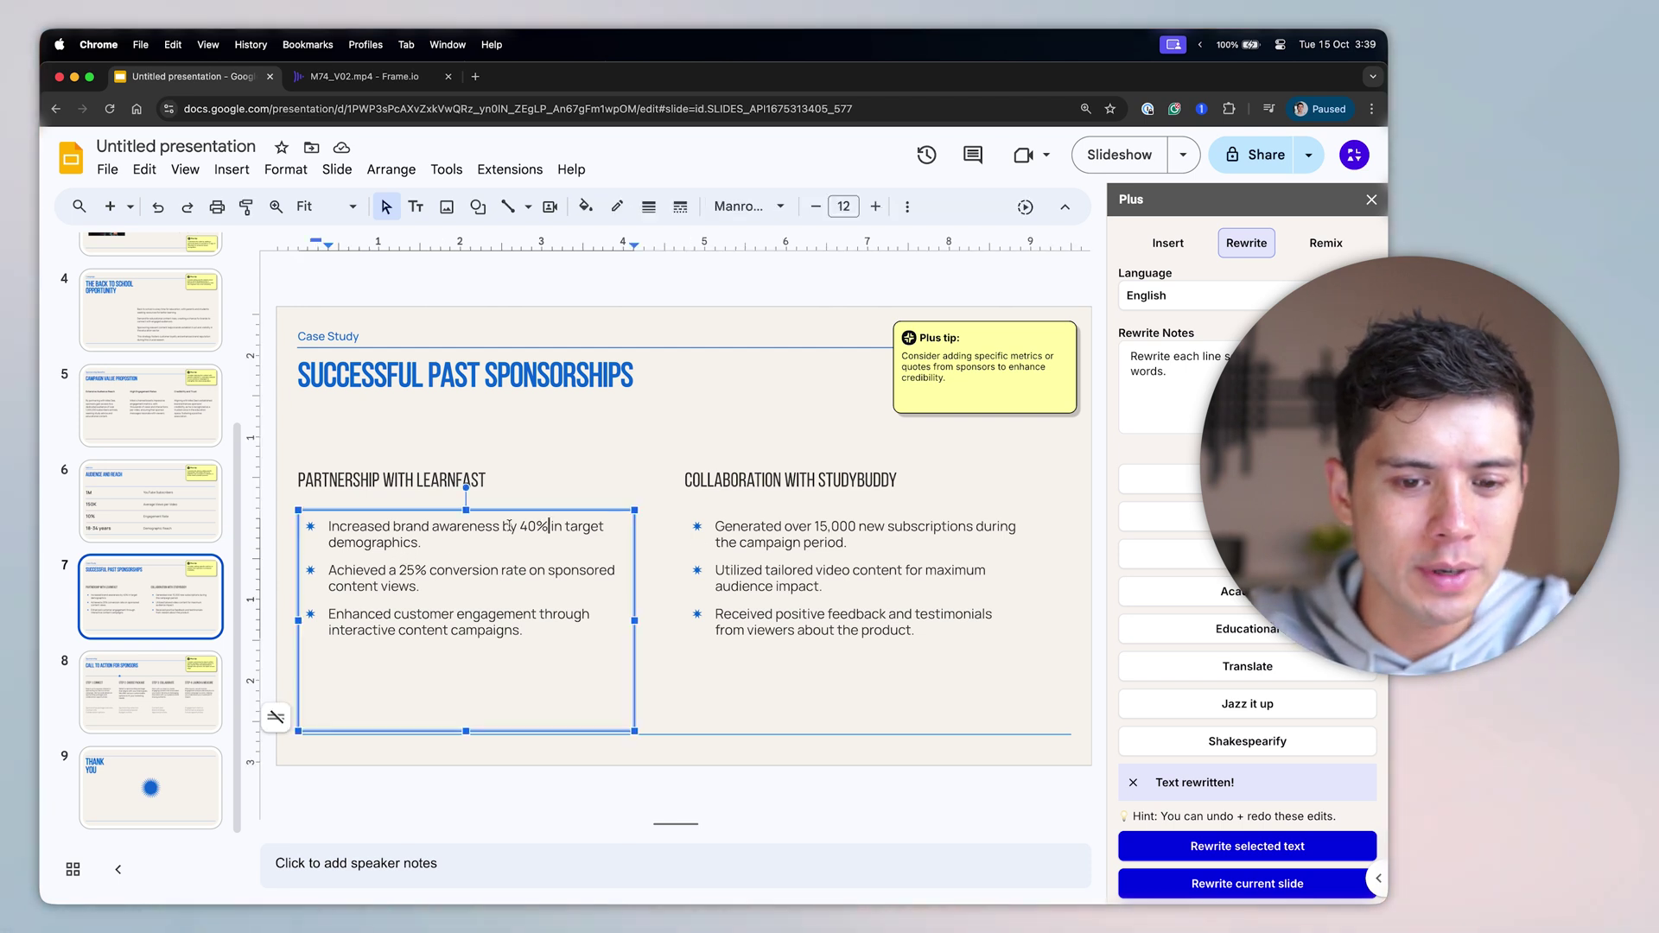
drag(515, 526, 551, 526)
click(637, 421)
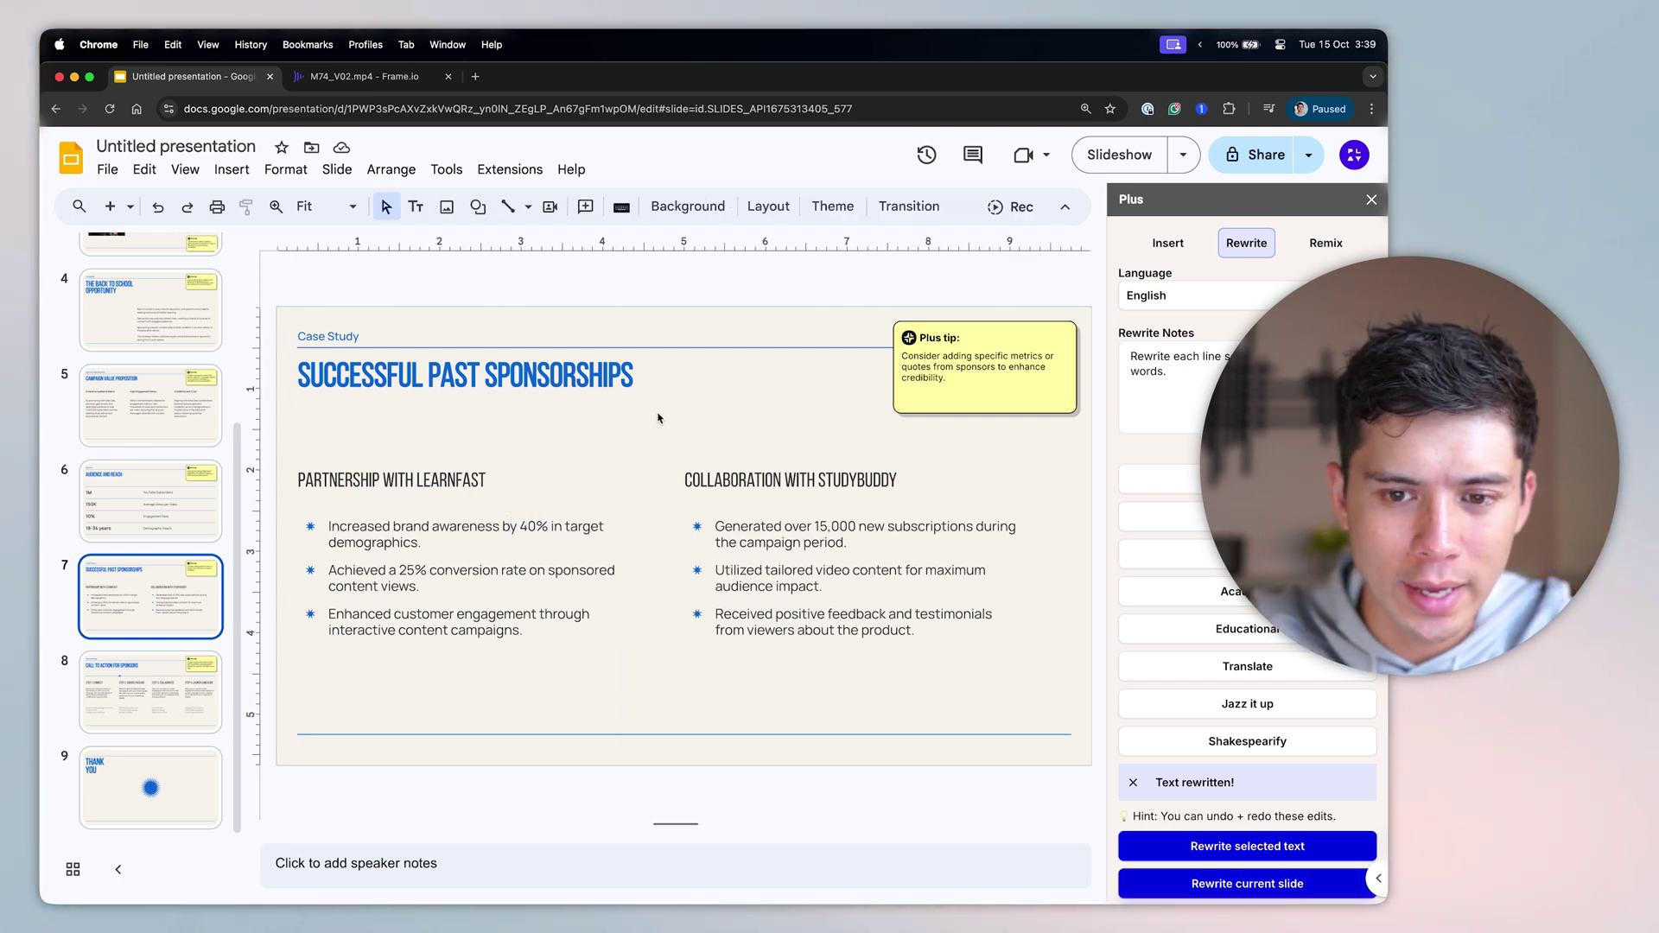
Delete slide 7's yellow Plus tip and drag the brand logos image onto the slide.
click(950, 368)
key(Delete)
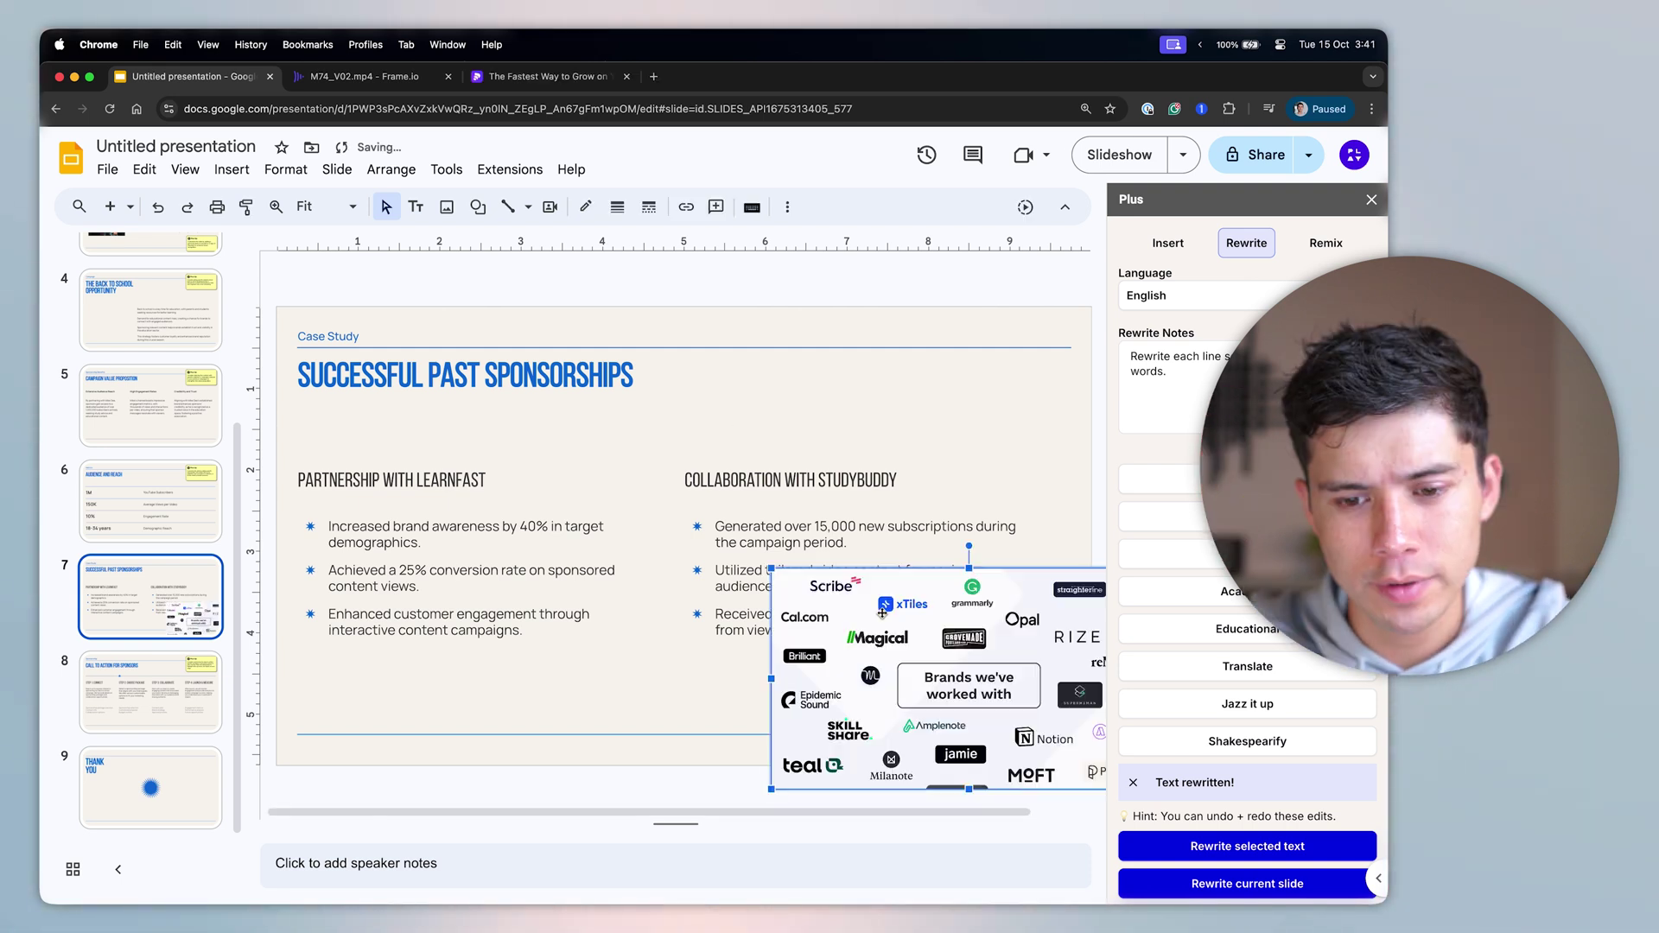
drag(901, 680, 369, 486)
click(795, 480)
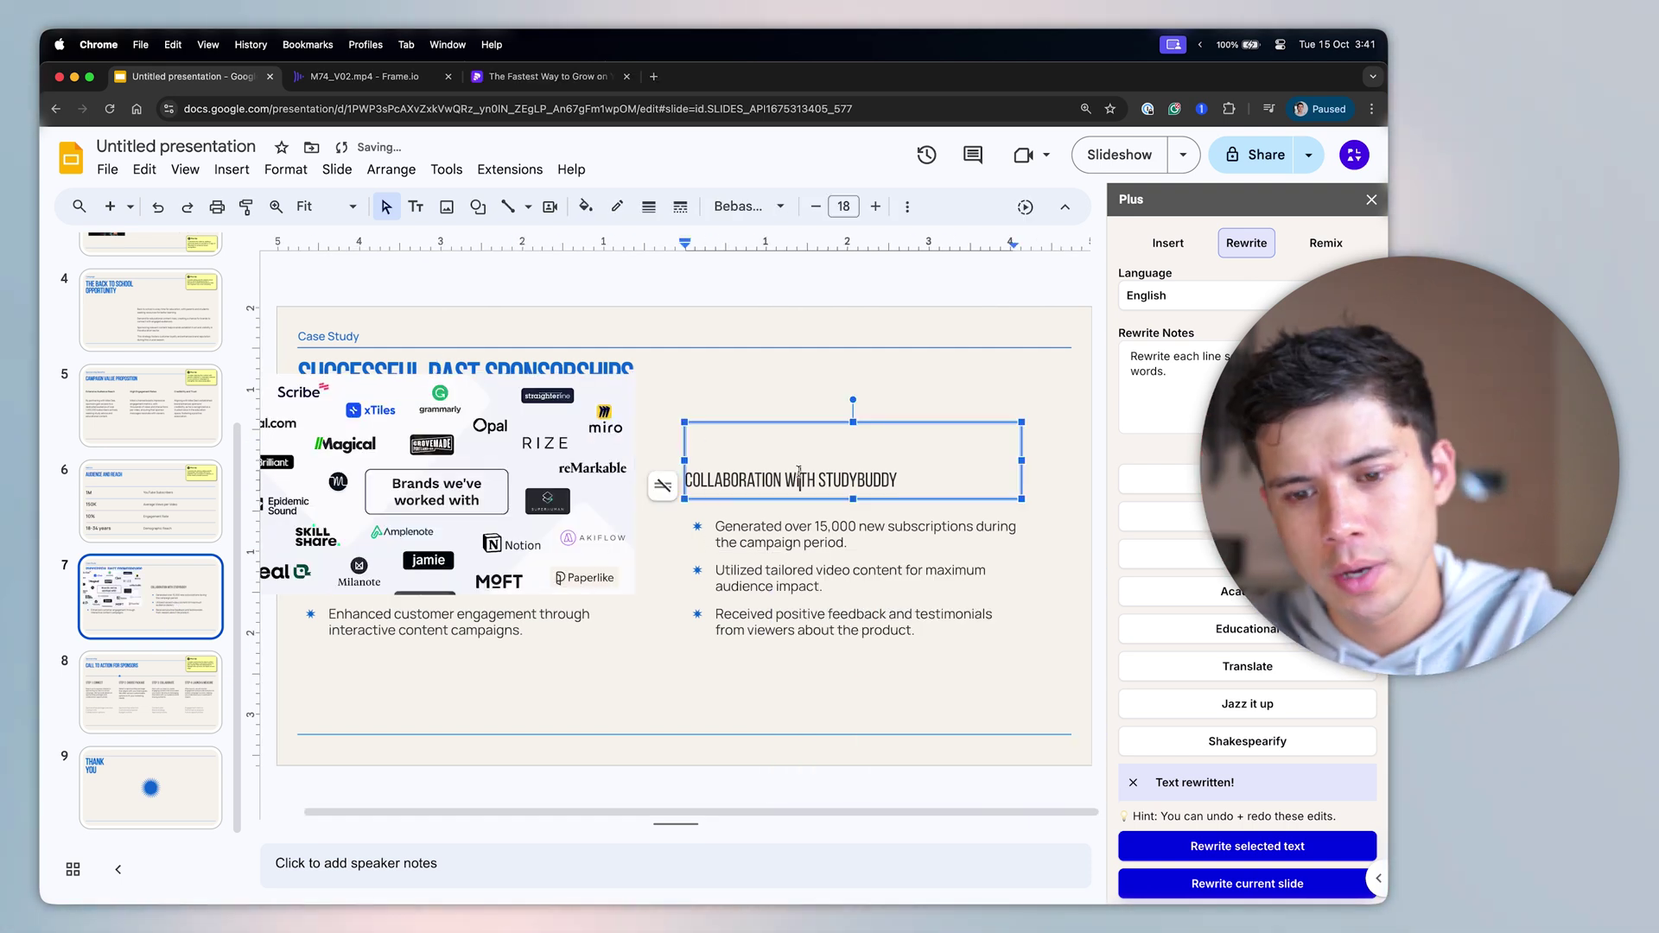
key(super+z)
key(super+z)
key(super+z)
key(super+z)
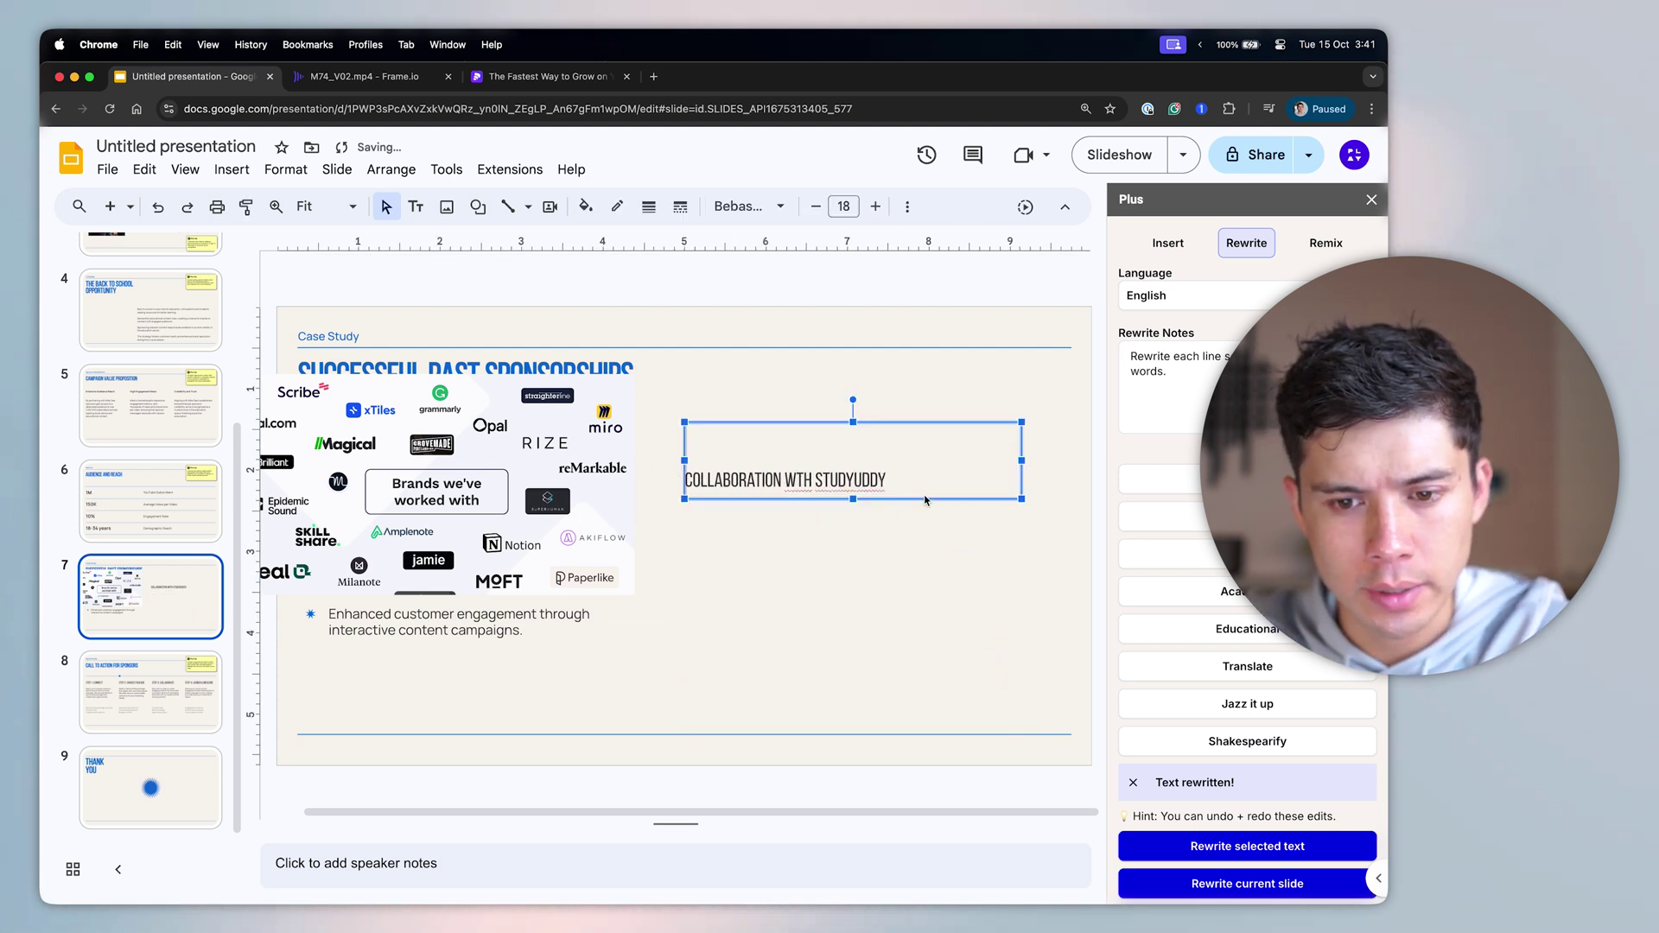
Move the logos image to the right half, enlarge it slightly and close the Plus AI panel.
click(964, 563)
drag(393, 421, 838, 525)
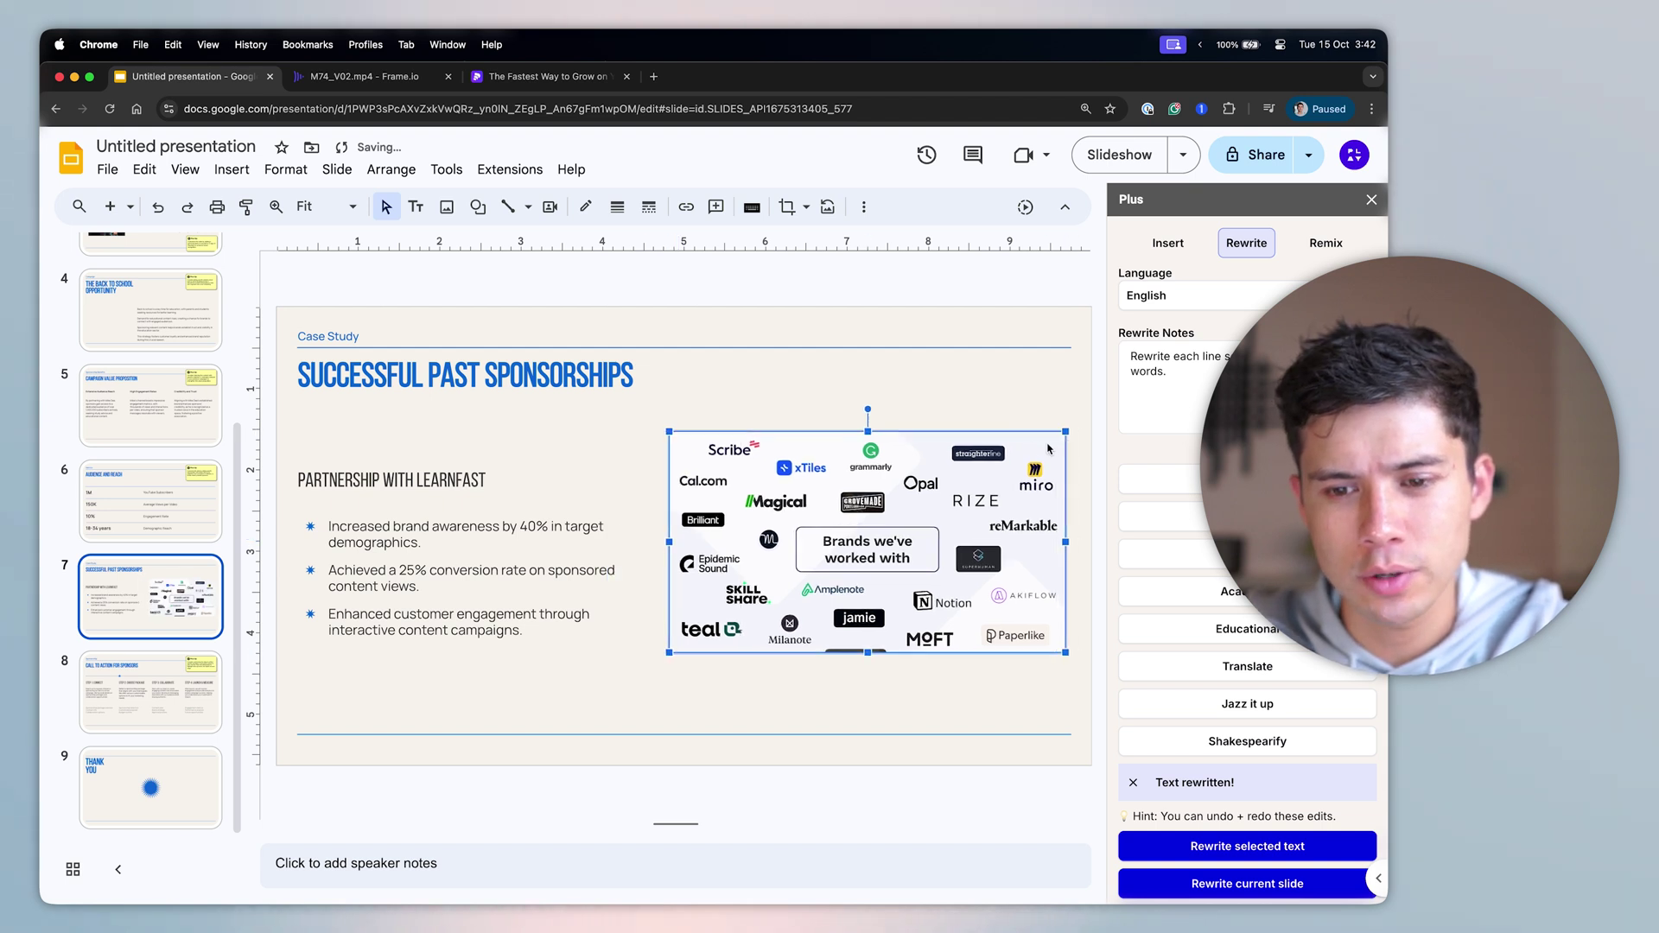
drag(1064, 432, 1090, 418)
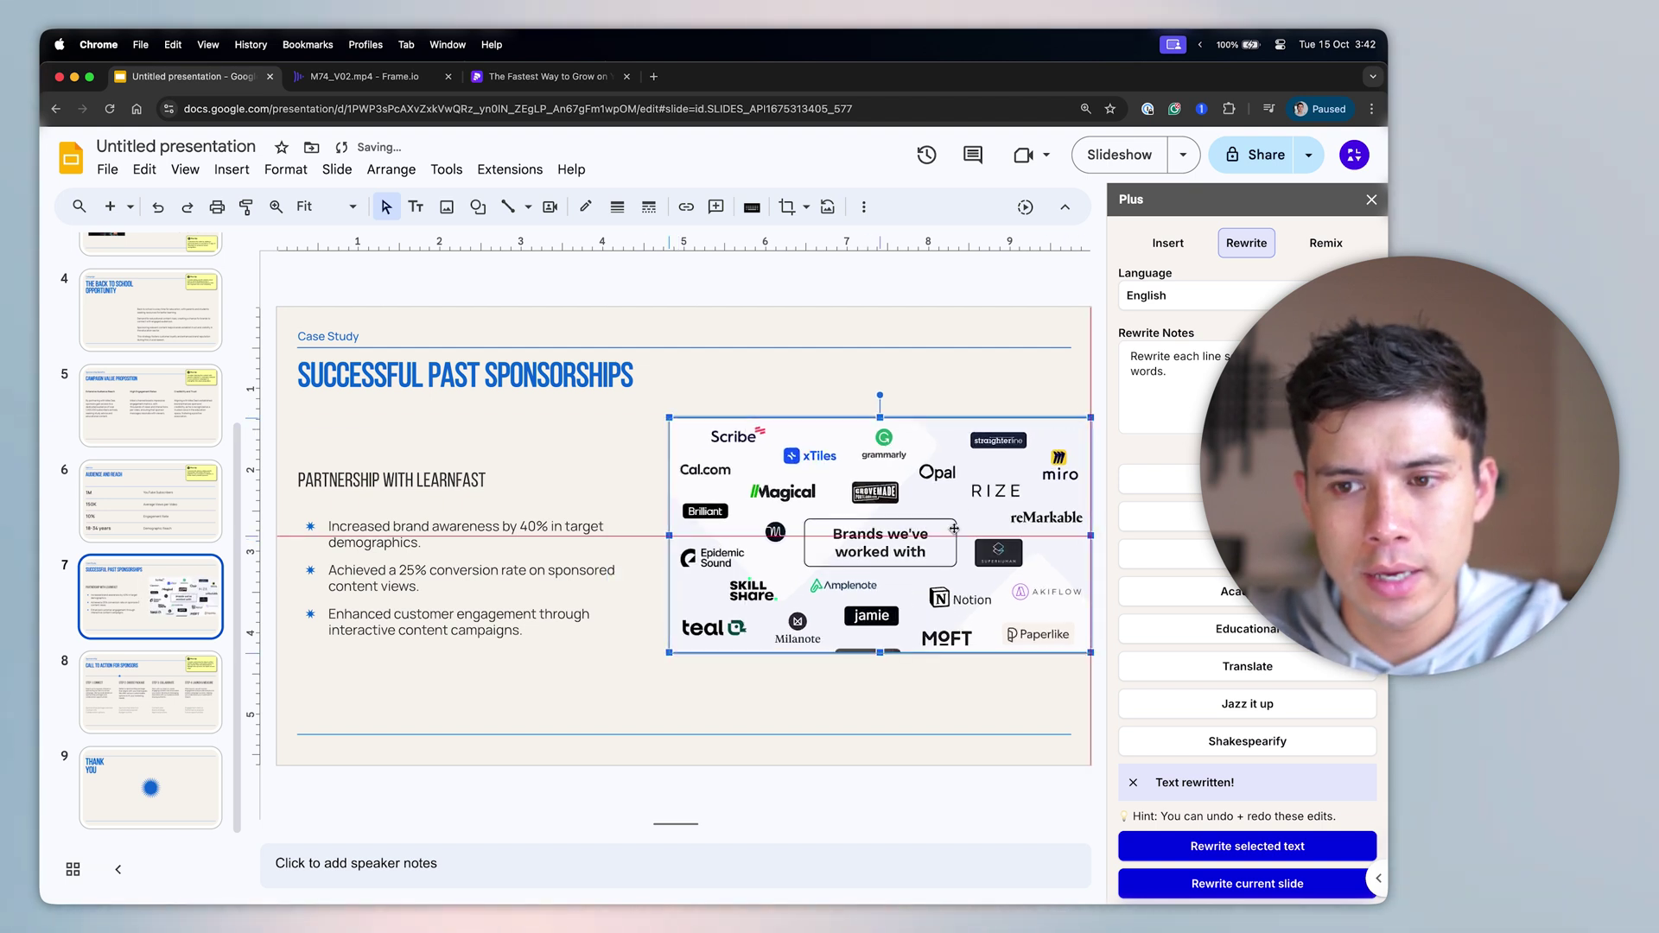
click(1371, 198)
drag(868, 588, 864, 591)
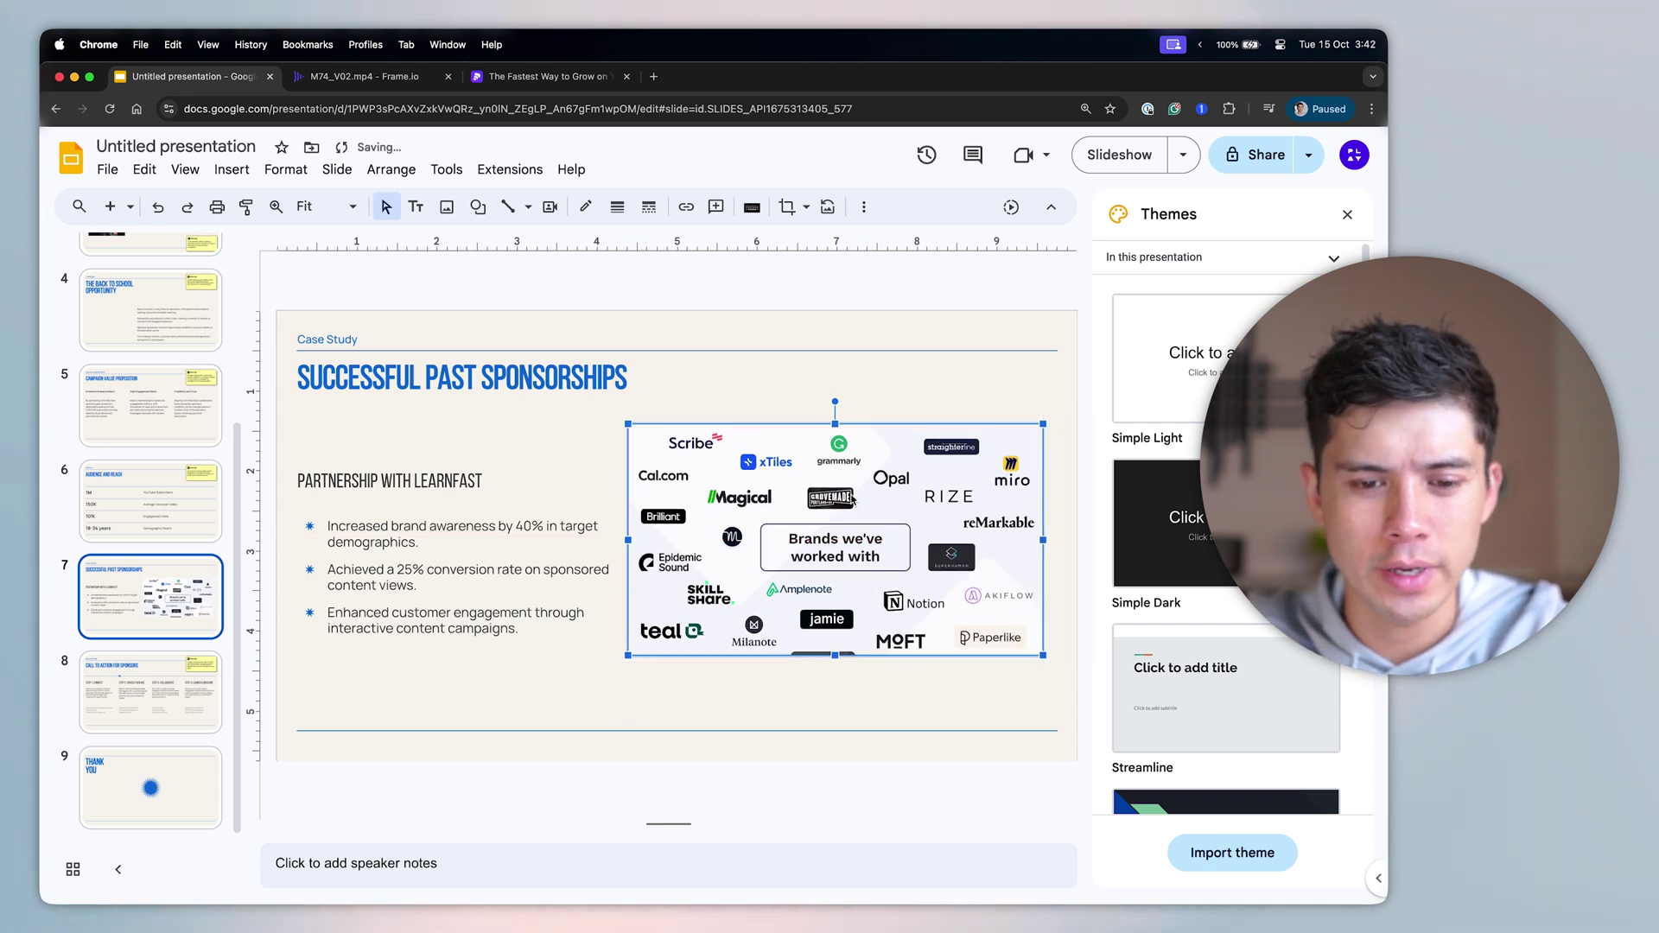
drag(851, 499, 851, 511)
click(902, 381)
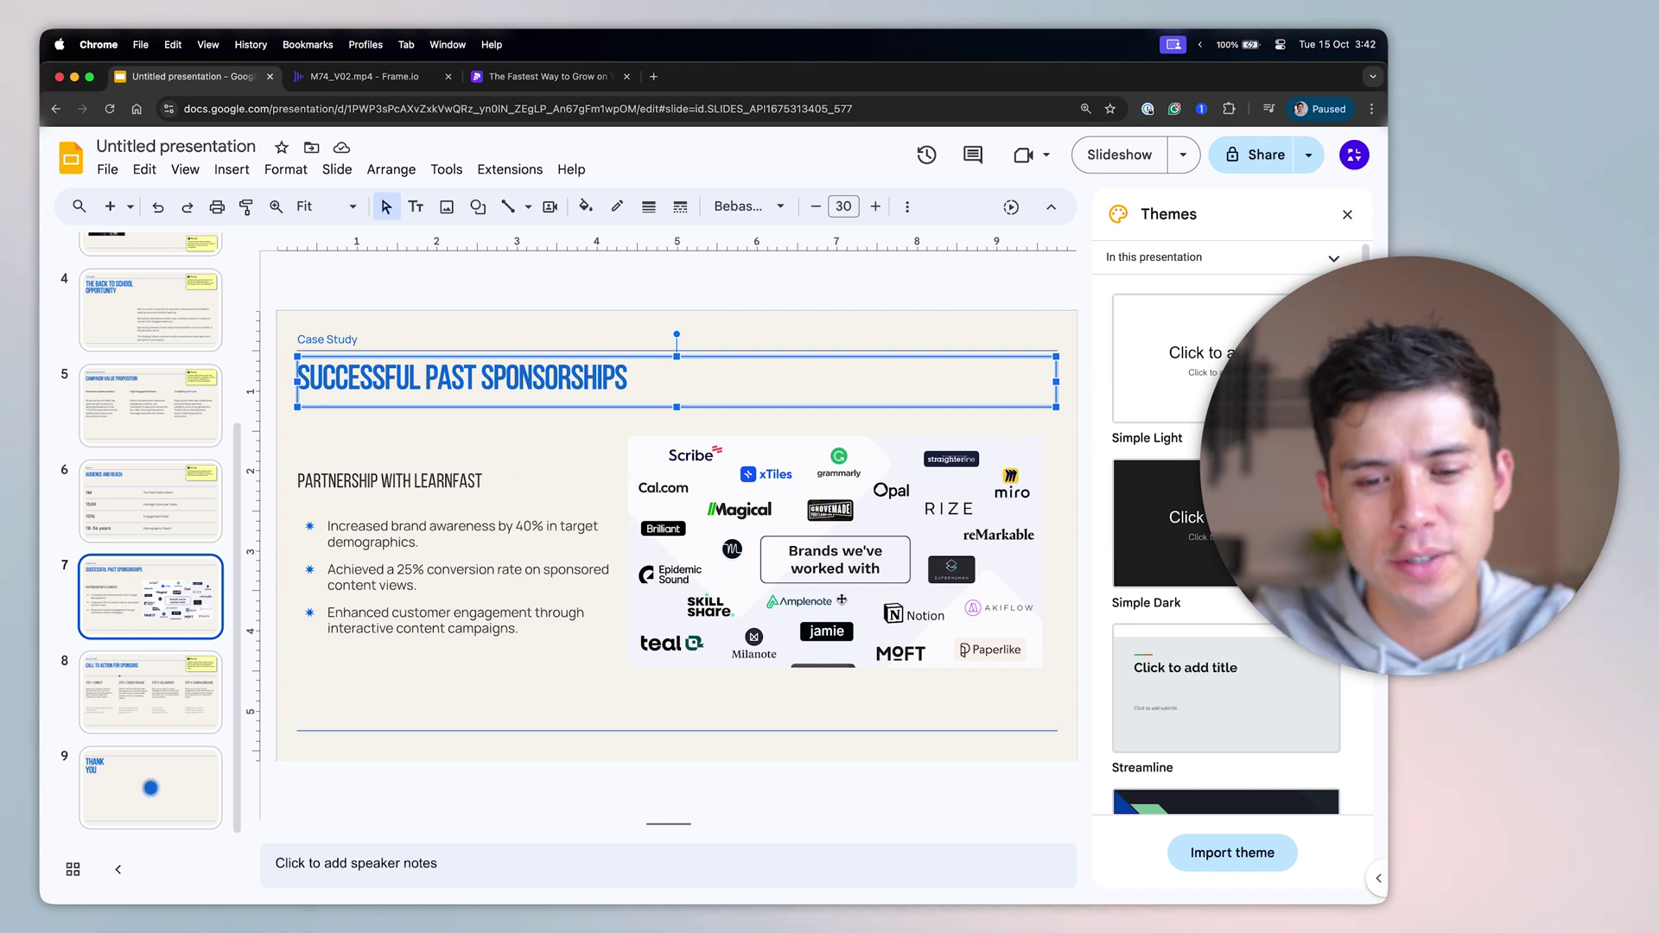
Look over slide 8, the title slide and slide 3, then step from slide 1 to slide 3.
click(489, 436)
click(134, 700)
scroll(151, 519, up, 5)
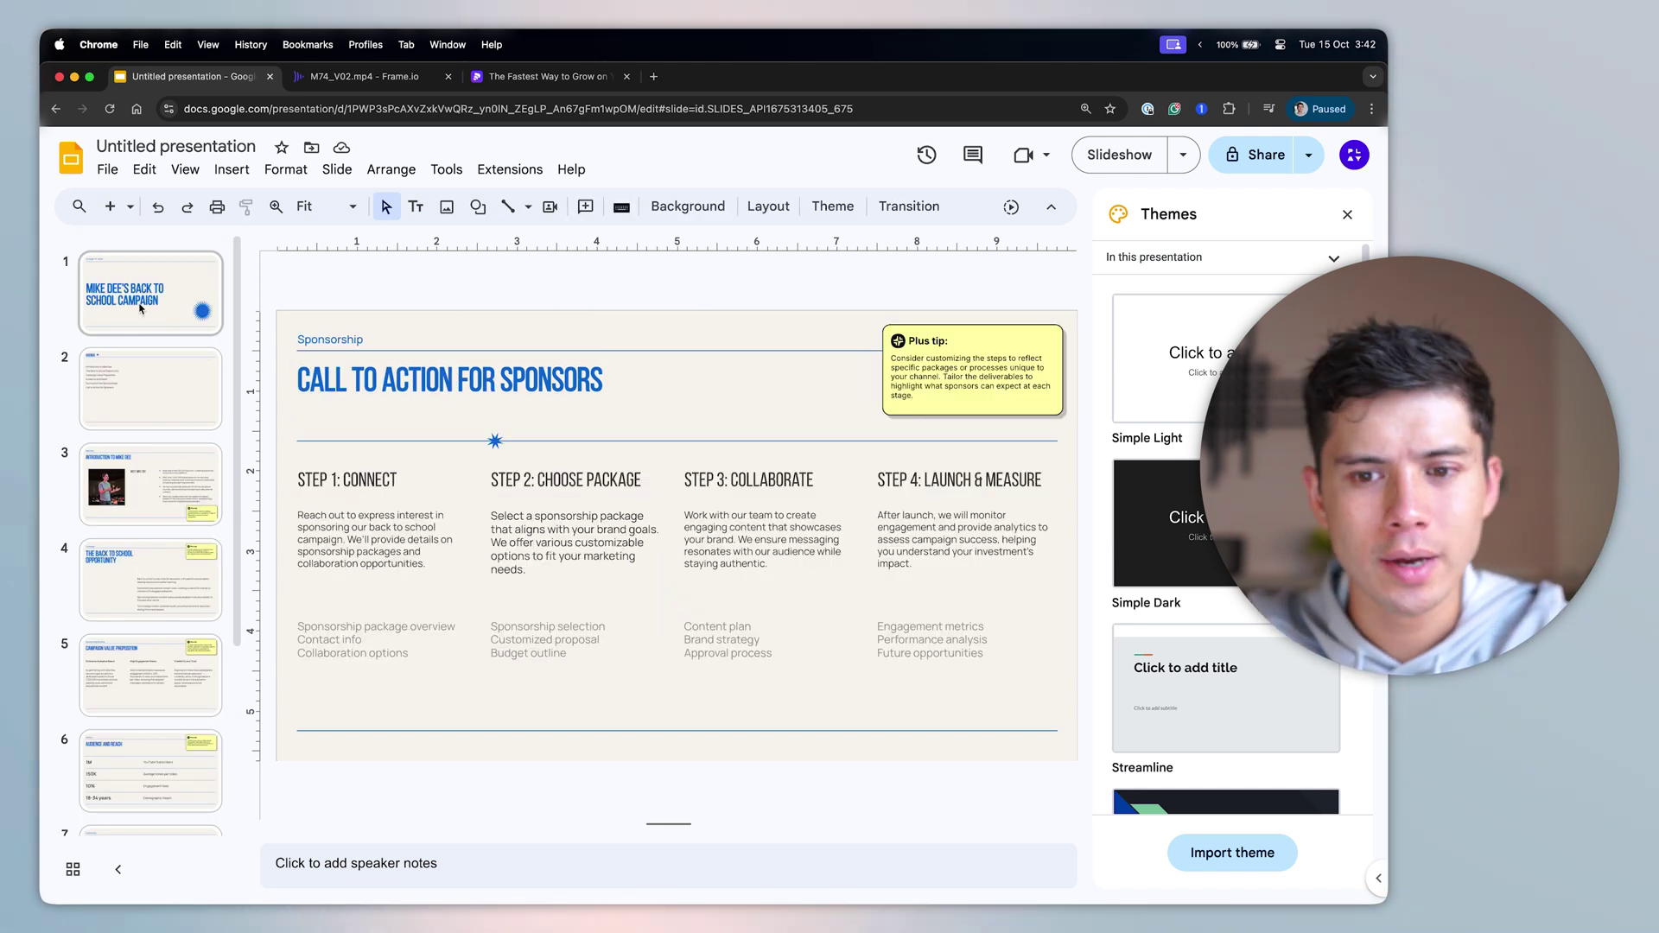
click(138, 302)
click(160, 510)
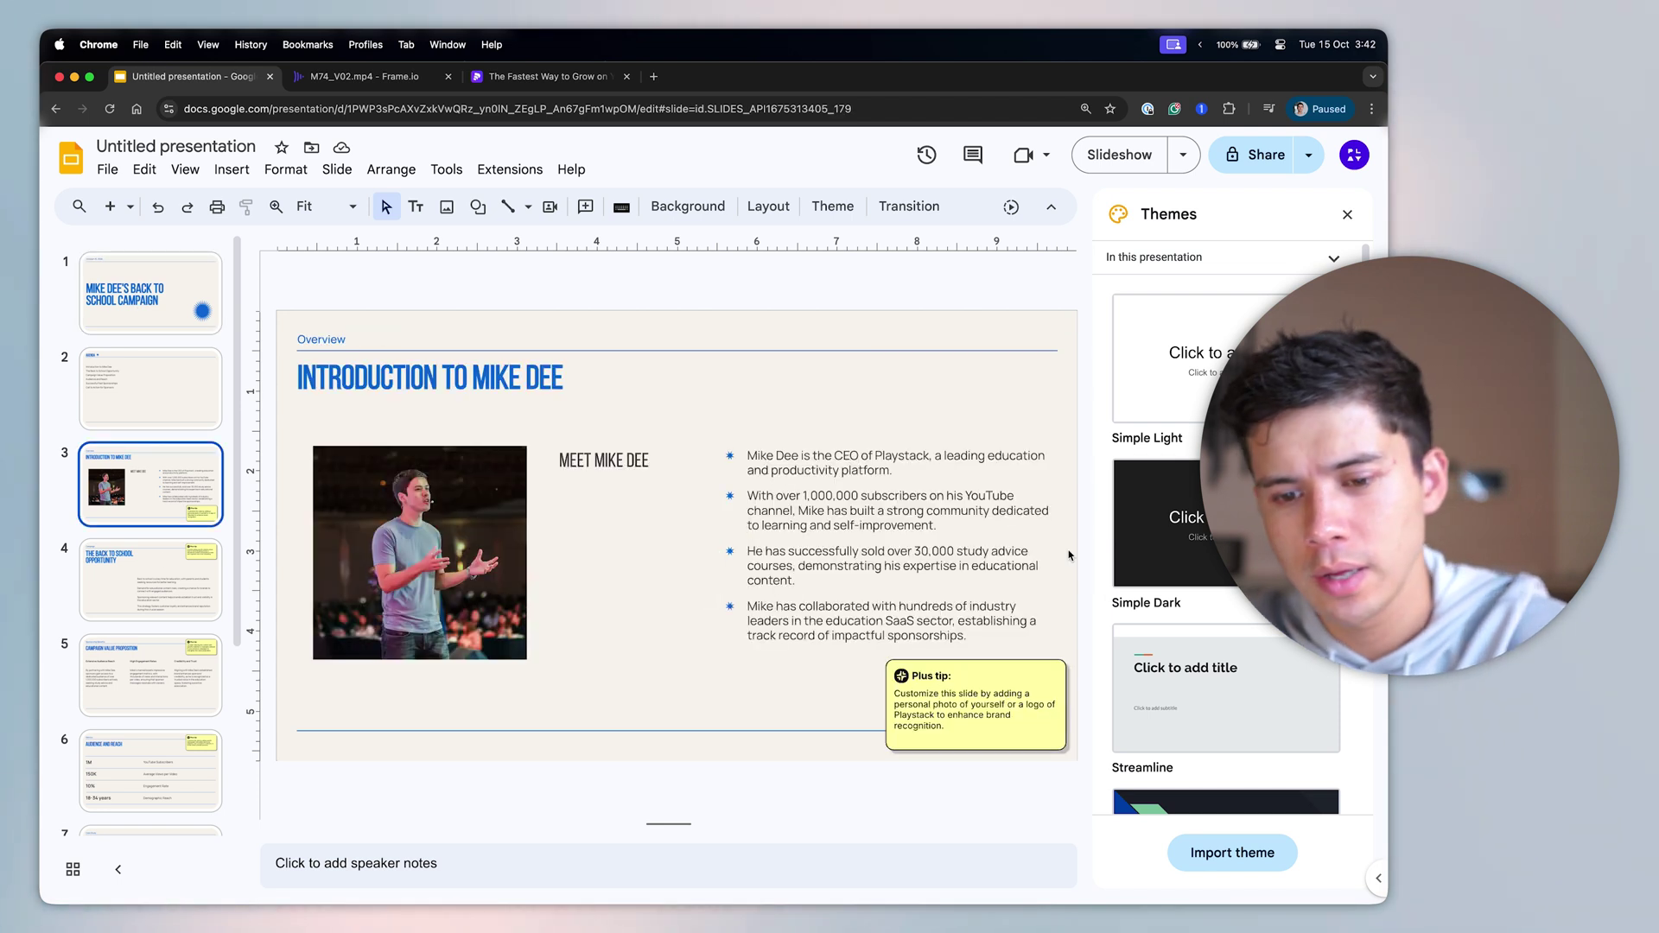
click(931, 743)
click(168, 317)
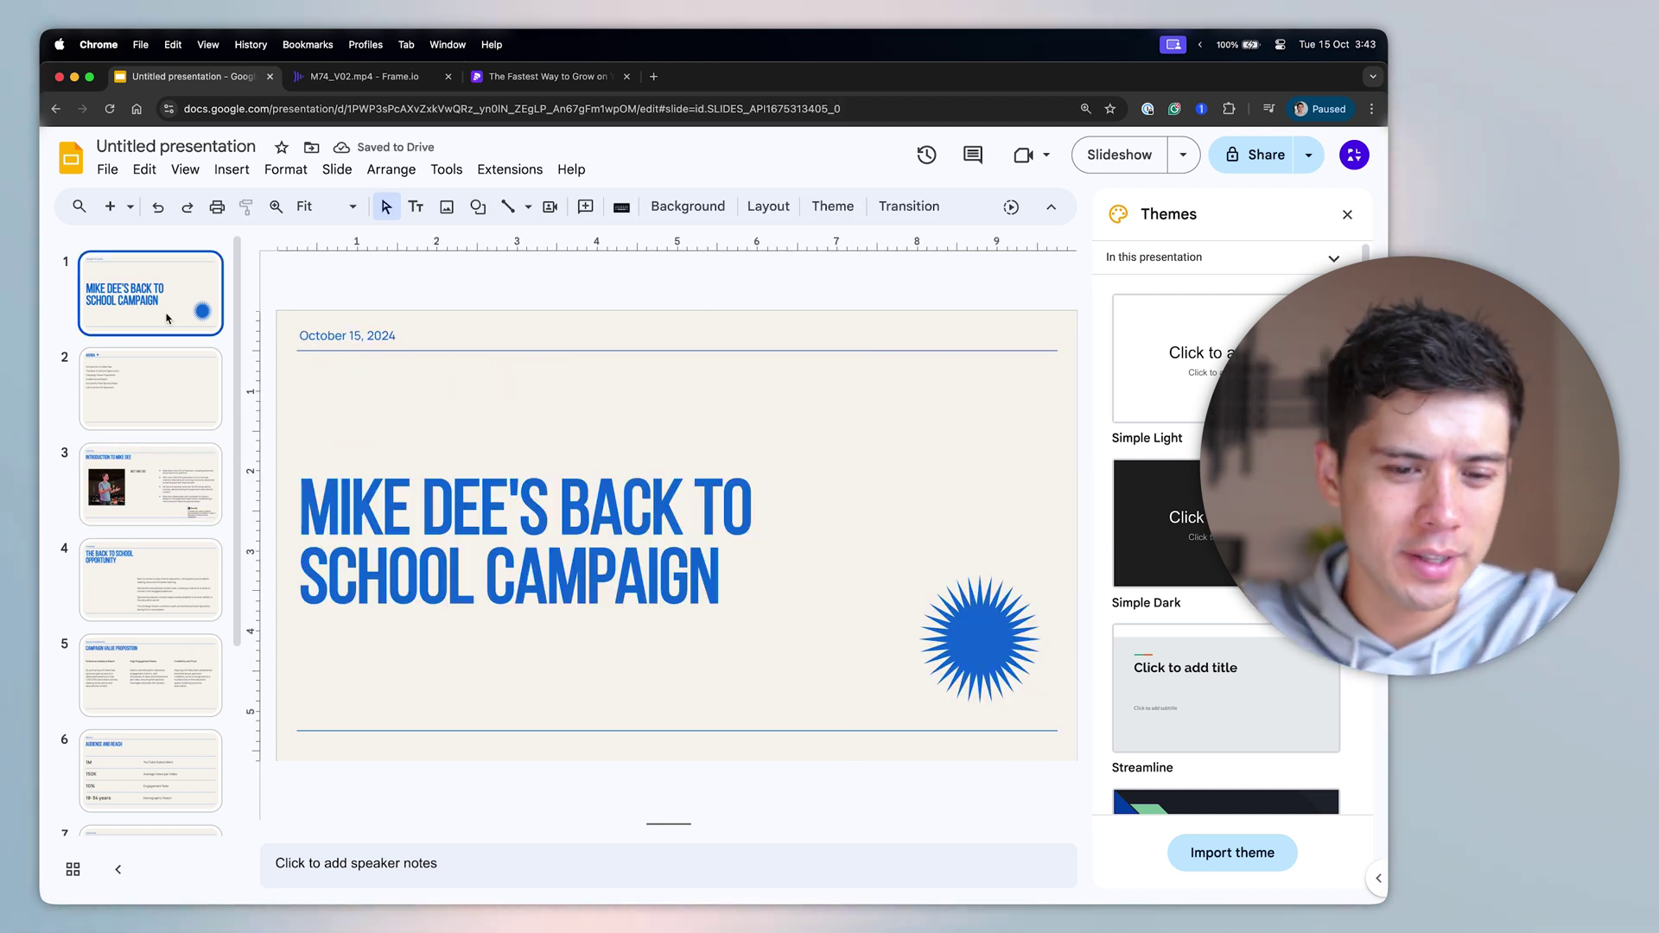
key(Down)
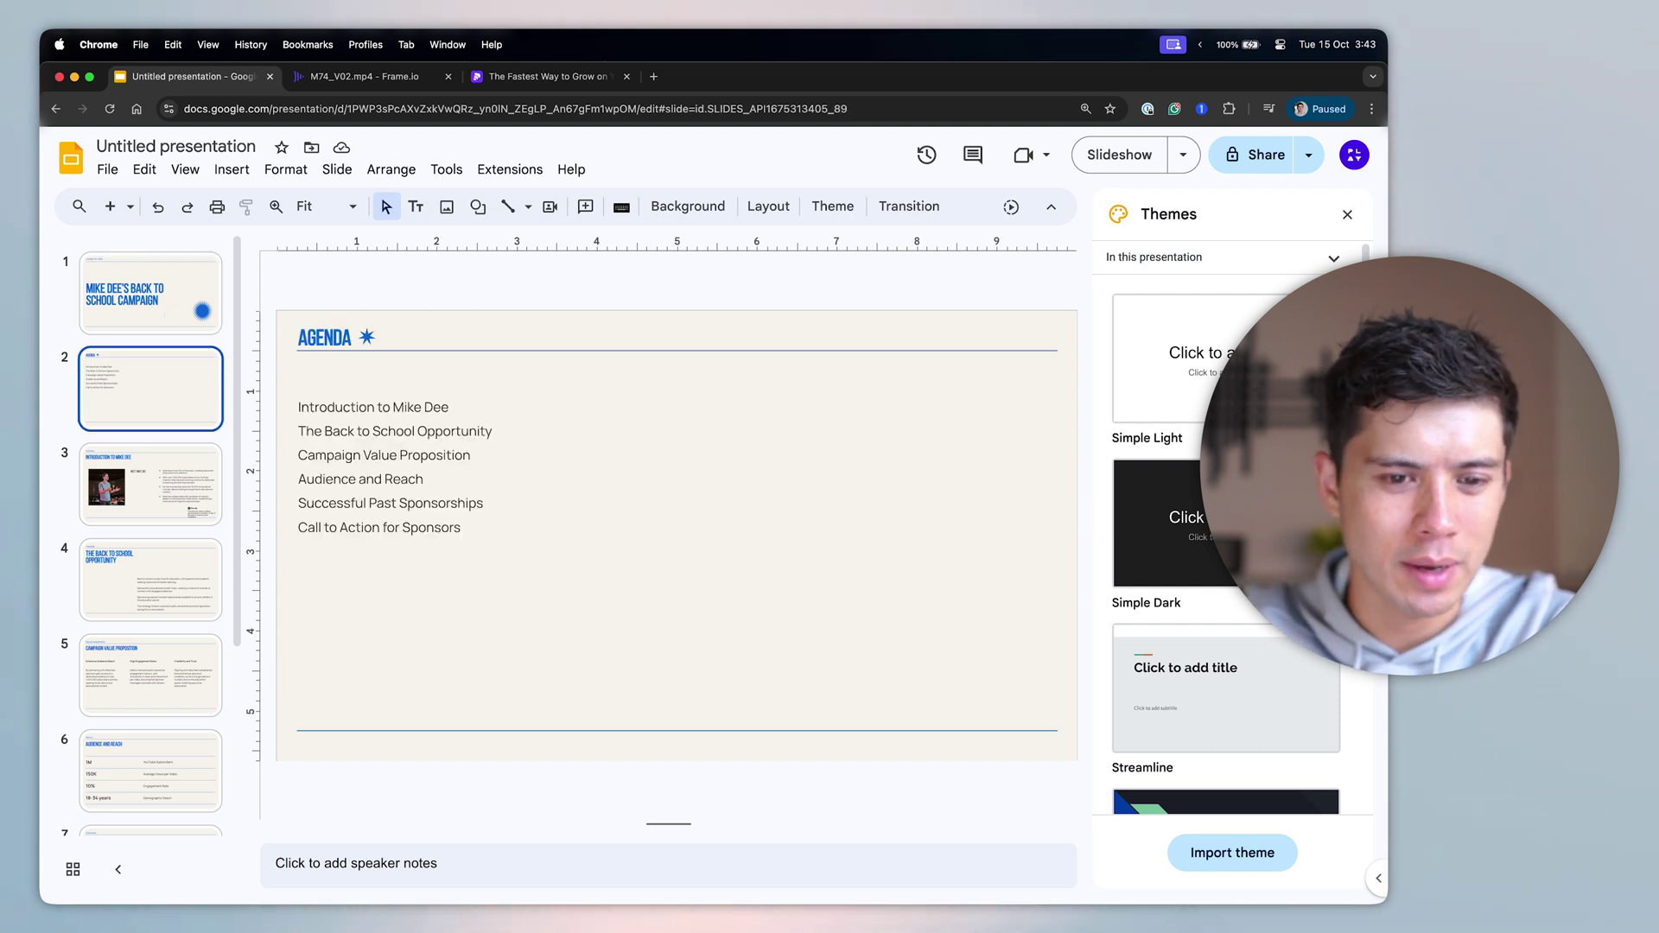
key(Down)
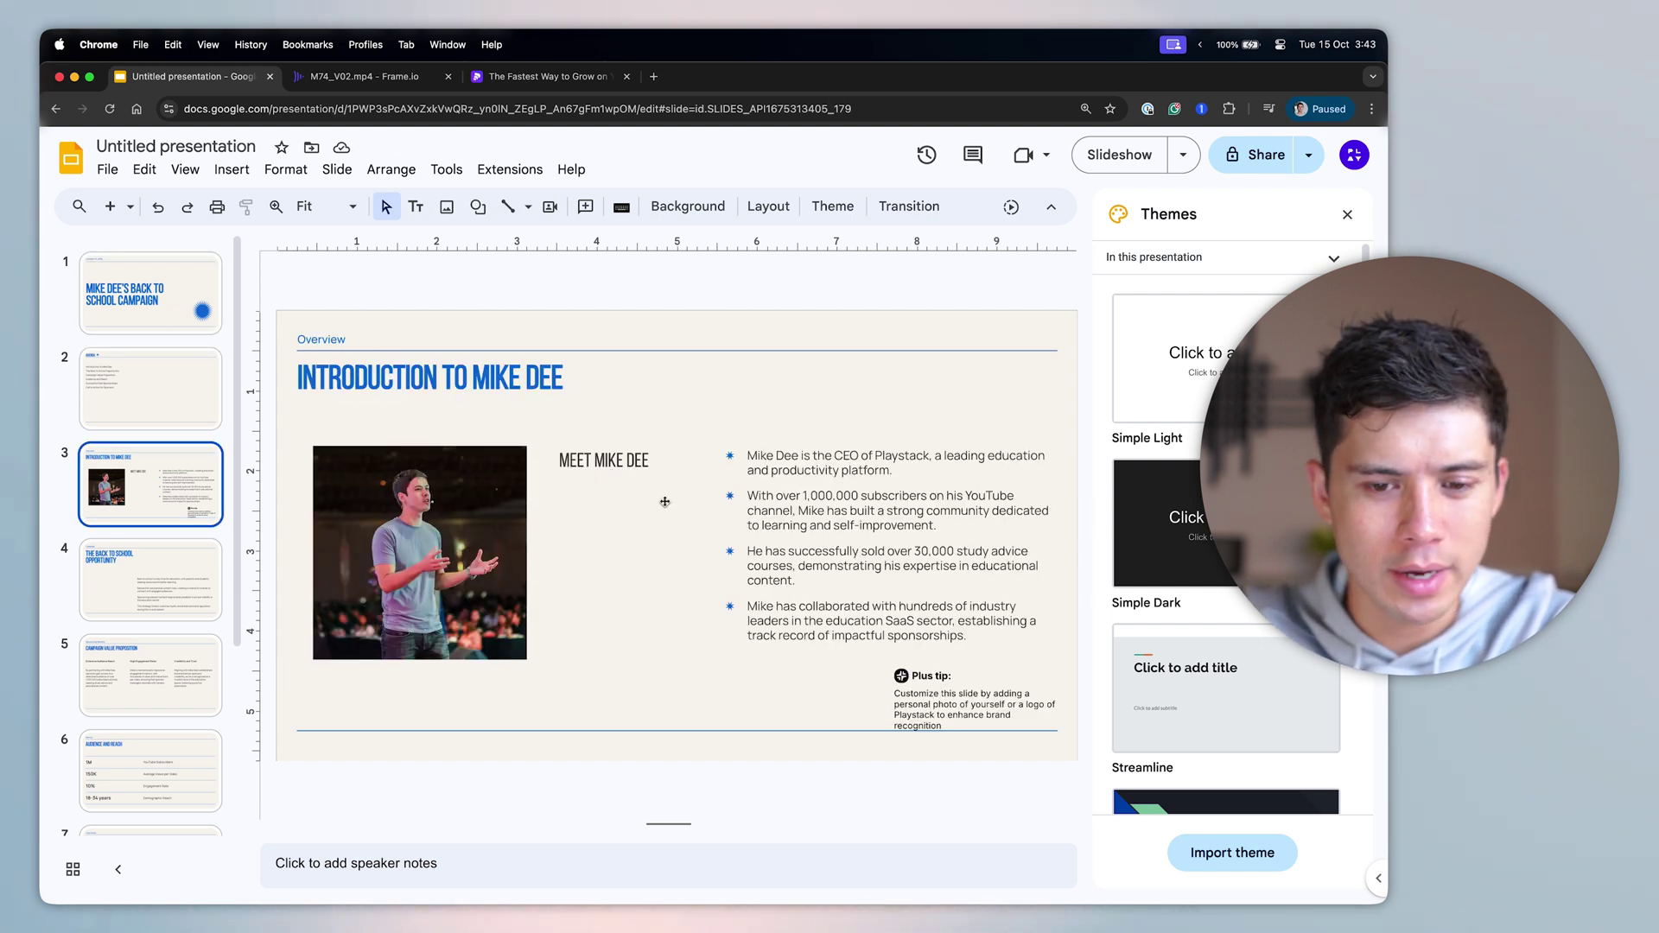
Move slide 3's bullet text left and slide 4's body text up and left.
click(745, 456)
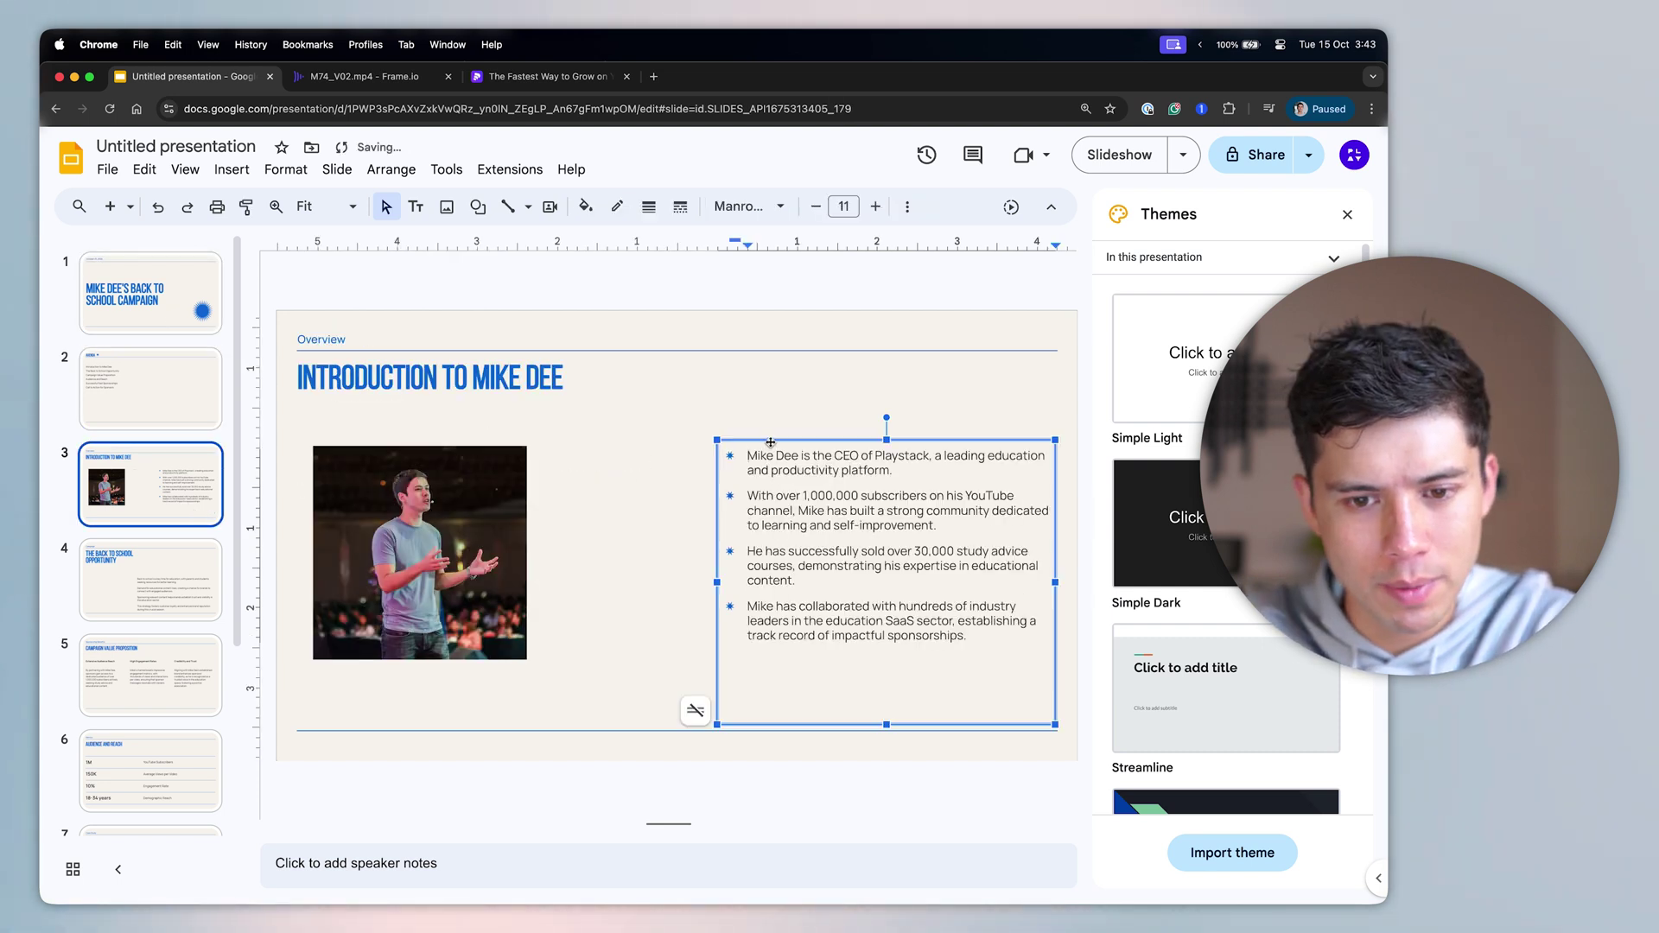
drag(770, 443, 670, 416)
click(137, 573)
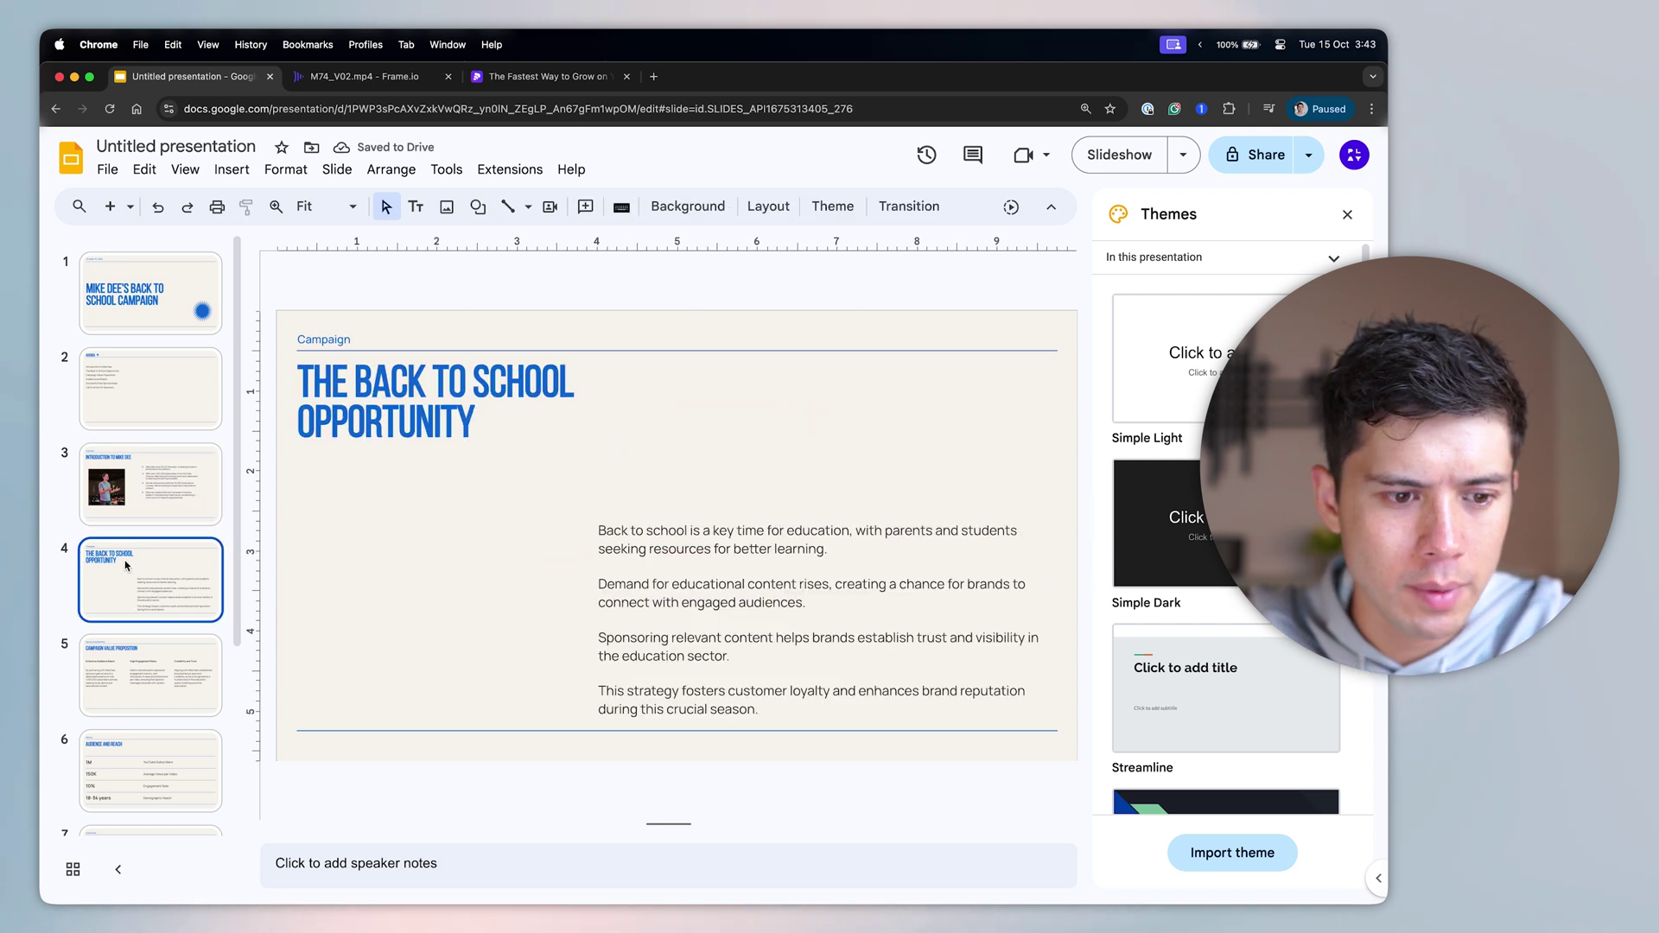
drag(648, 528, 590, 454)
click(377, 531)
Click through slides 5 to 9 to review the rest of the deck.
click(134, 679)
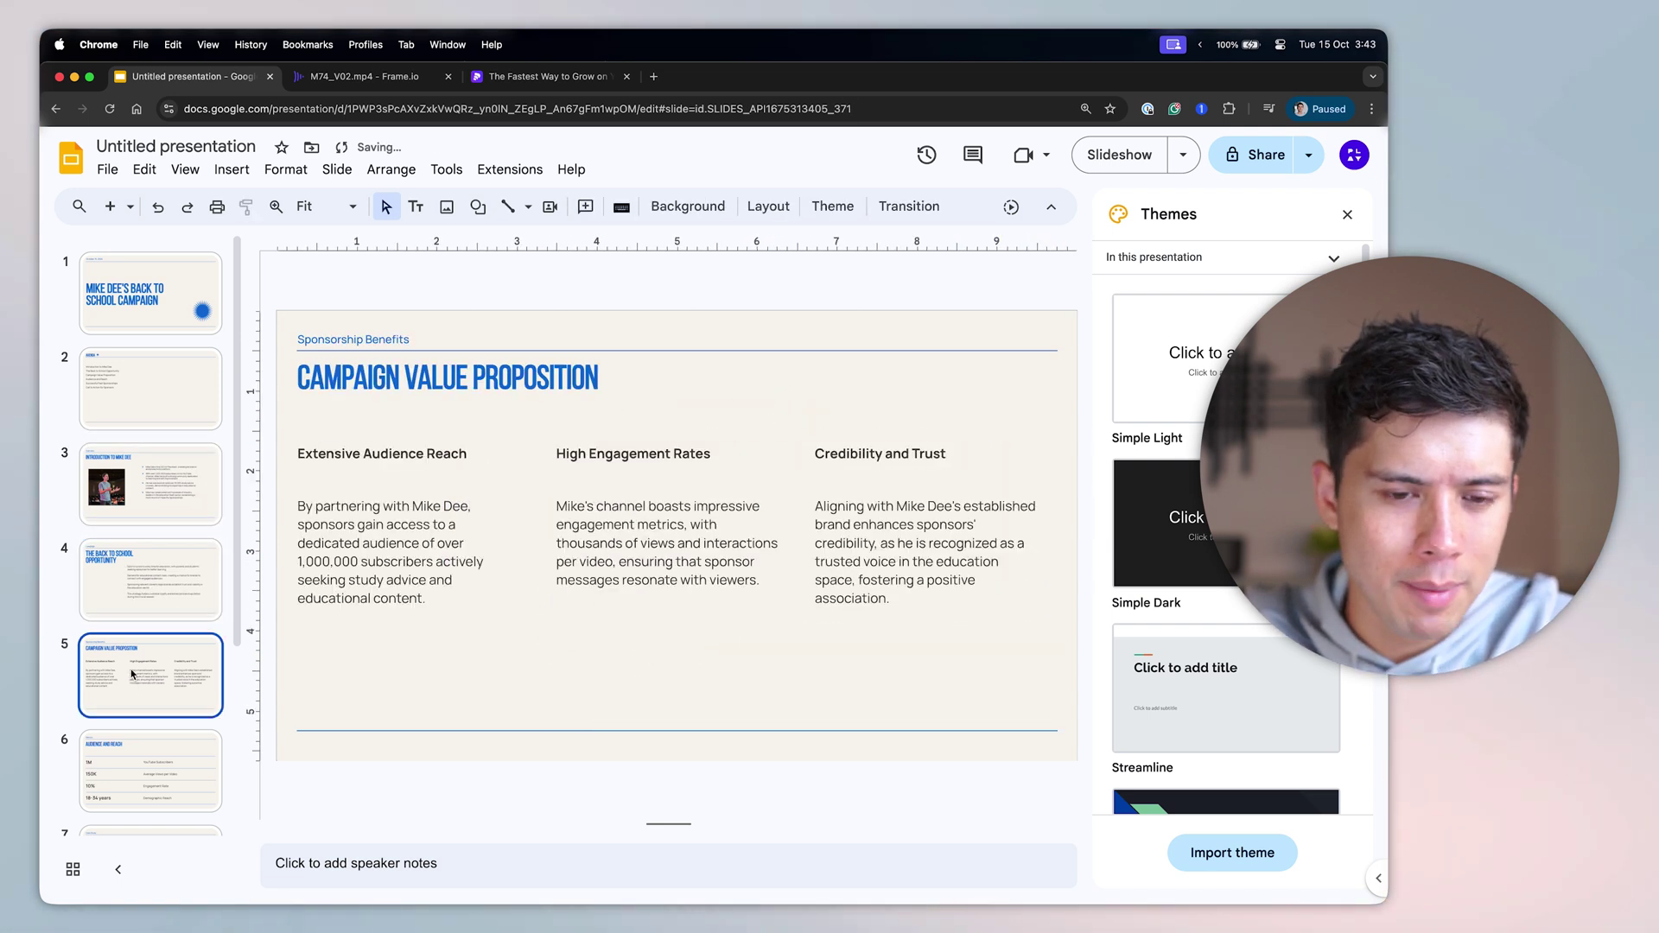
scroll(164, 595, down, 1)
scroll(164, 594, down, 1)
click(156, 677)
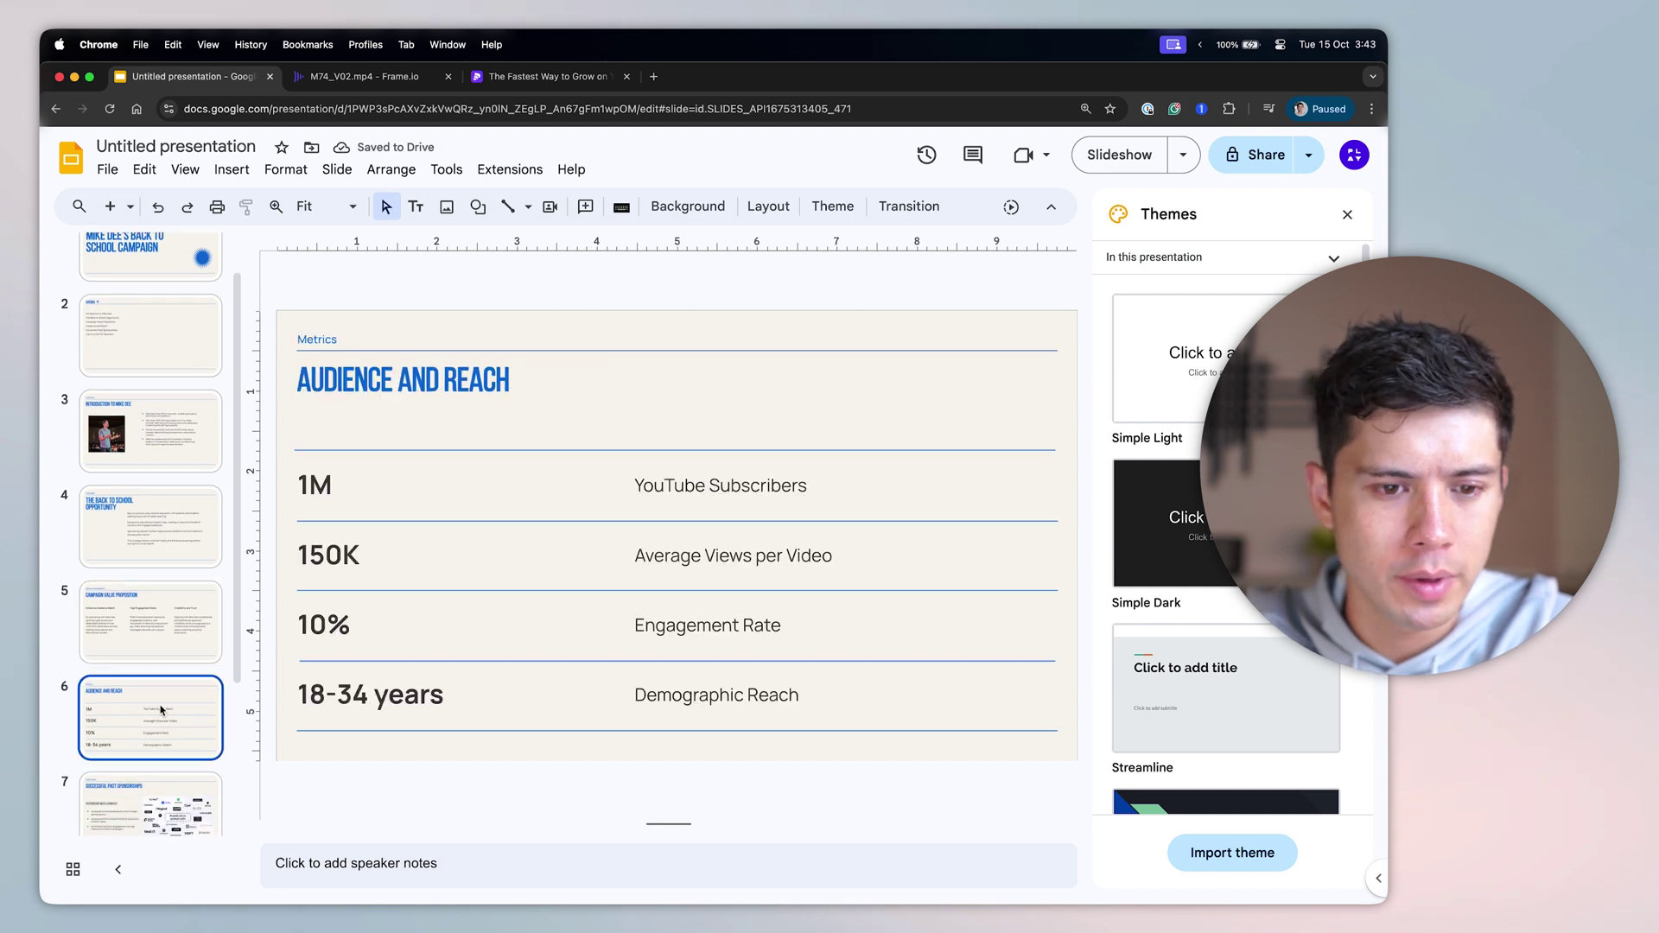
scroll(159, 657, down, 3)
click(155, 603)
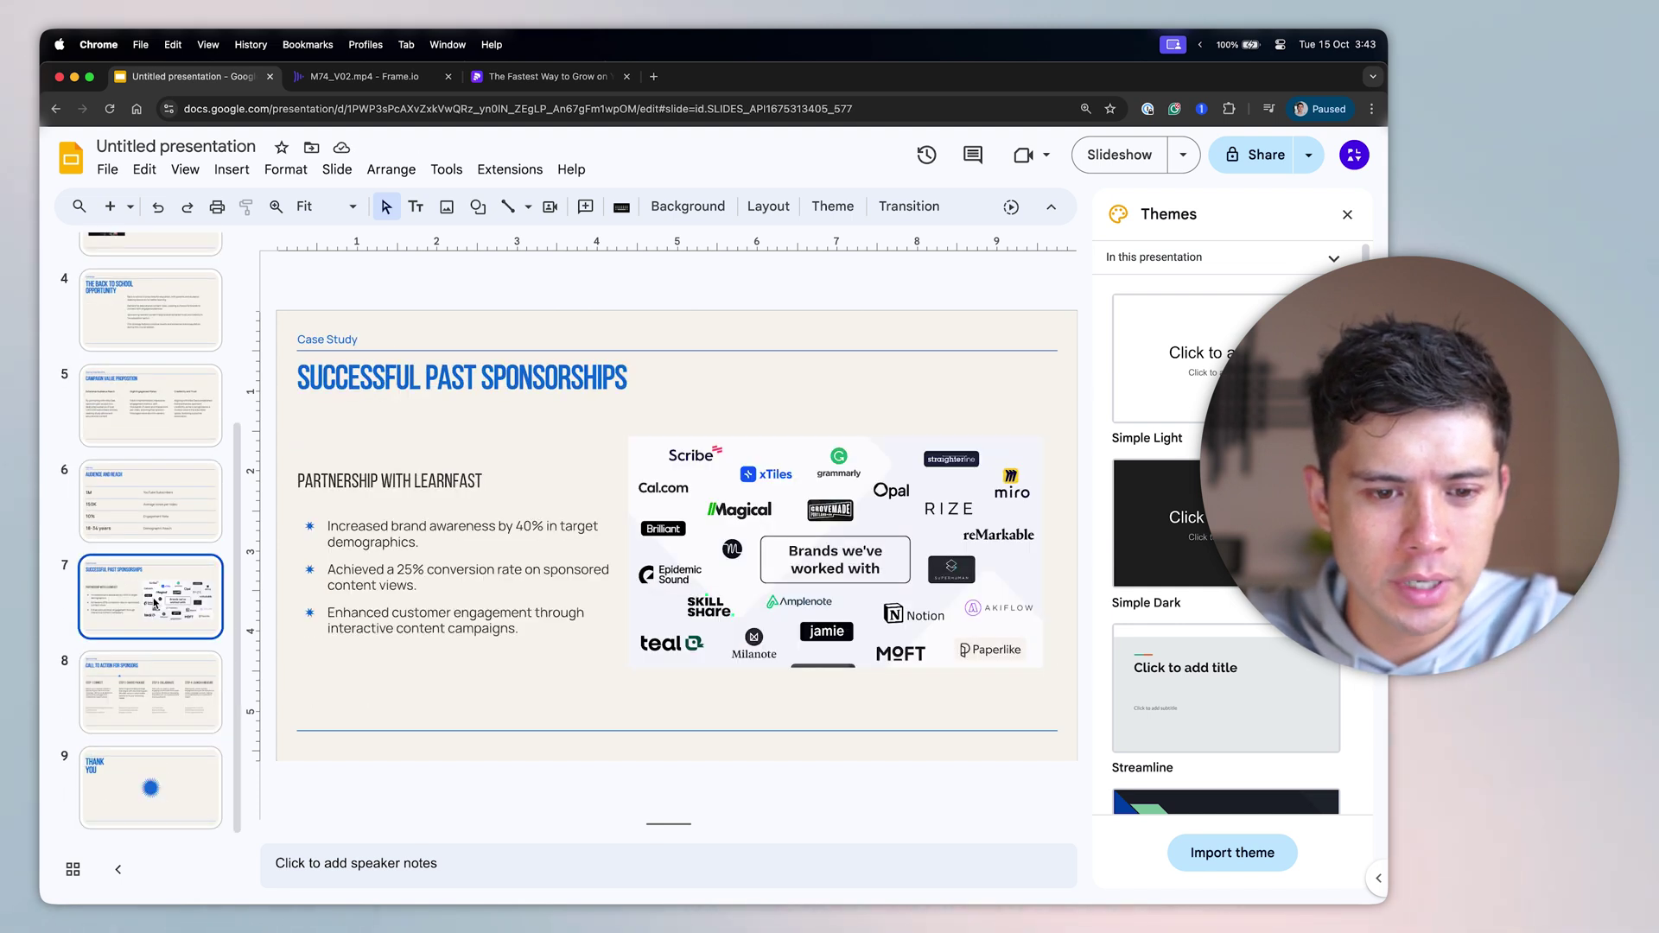
click(907, 577)
click(128, 709)
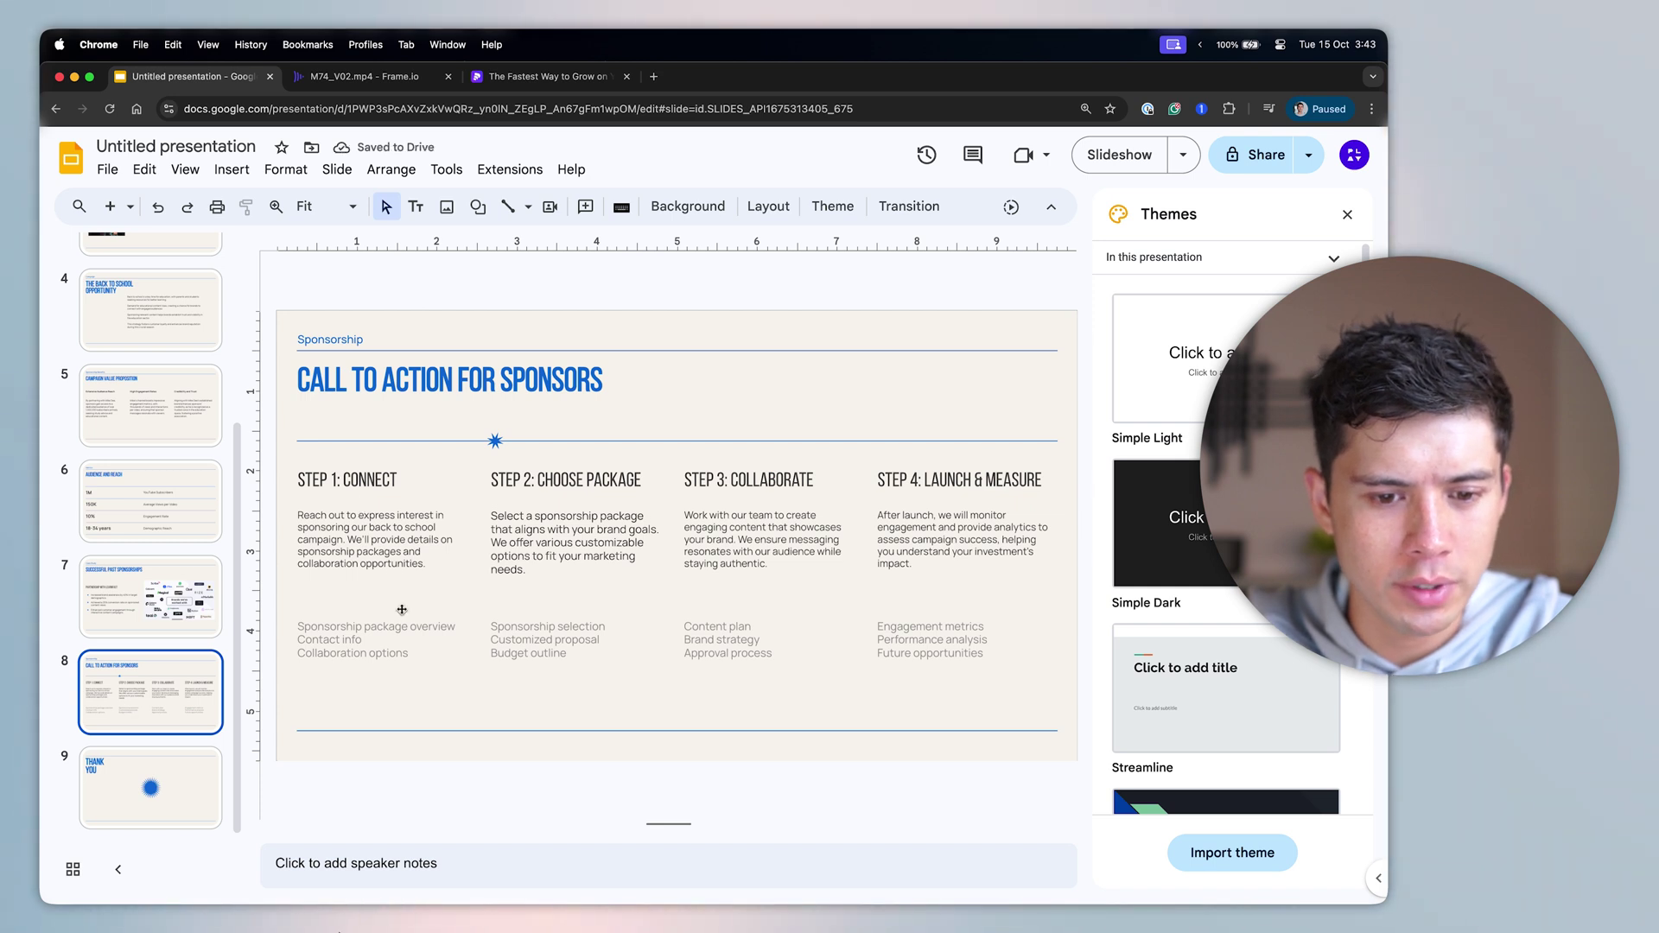
click(150, 787)
Switch to the grid view, close the Themes panel, and start the slideshow from slide 1.
scroll(150, 734, up, 3)
click(73, 869)
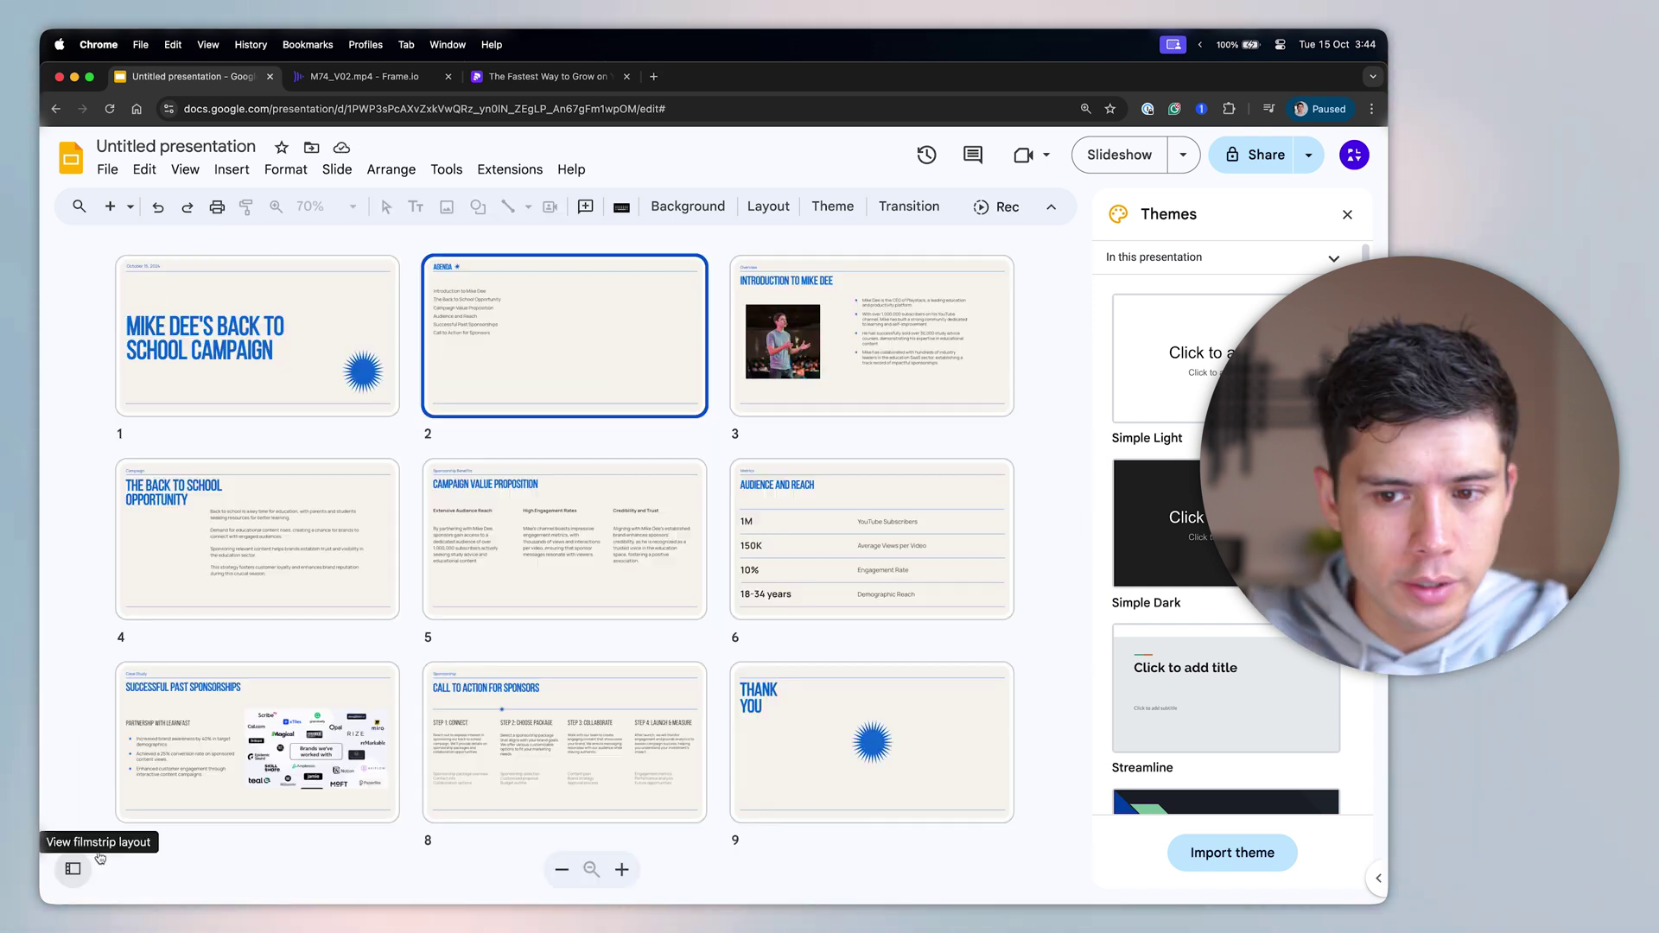
click(1347, 214)
drag(259, 752, 508, 780)
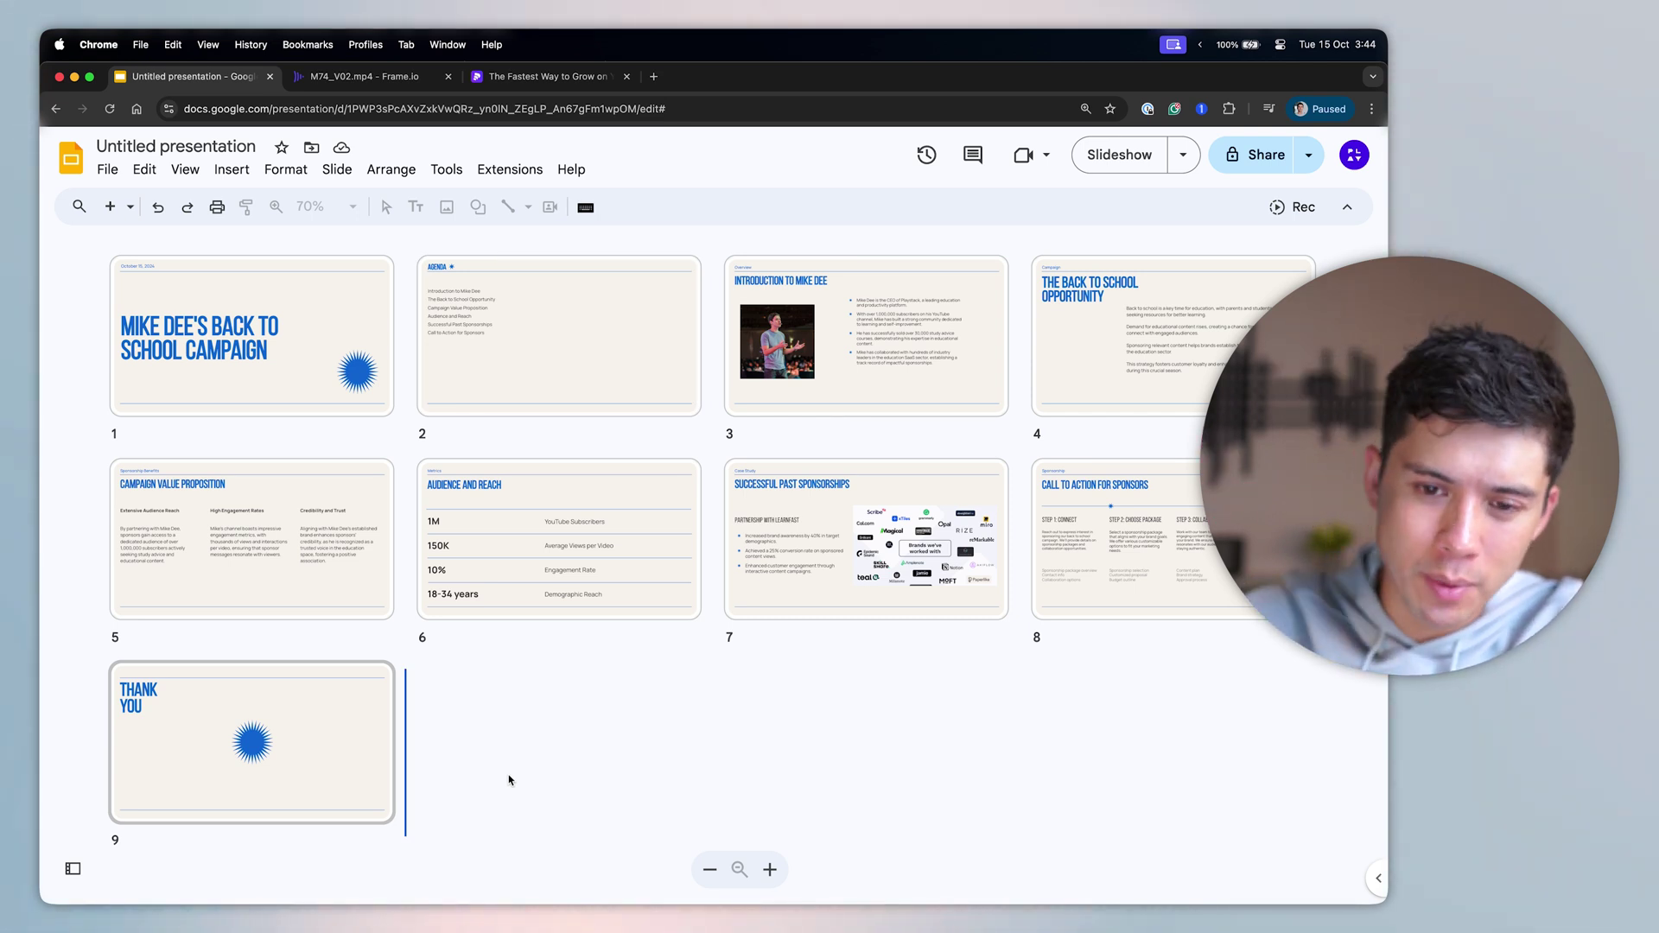
drag(508, 780, 508, 780)
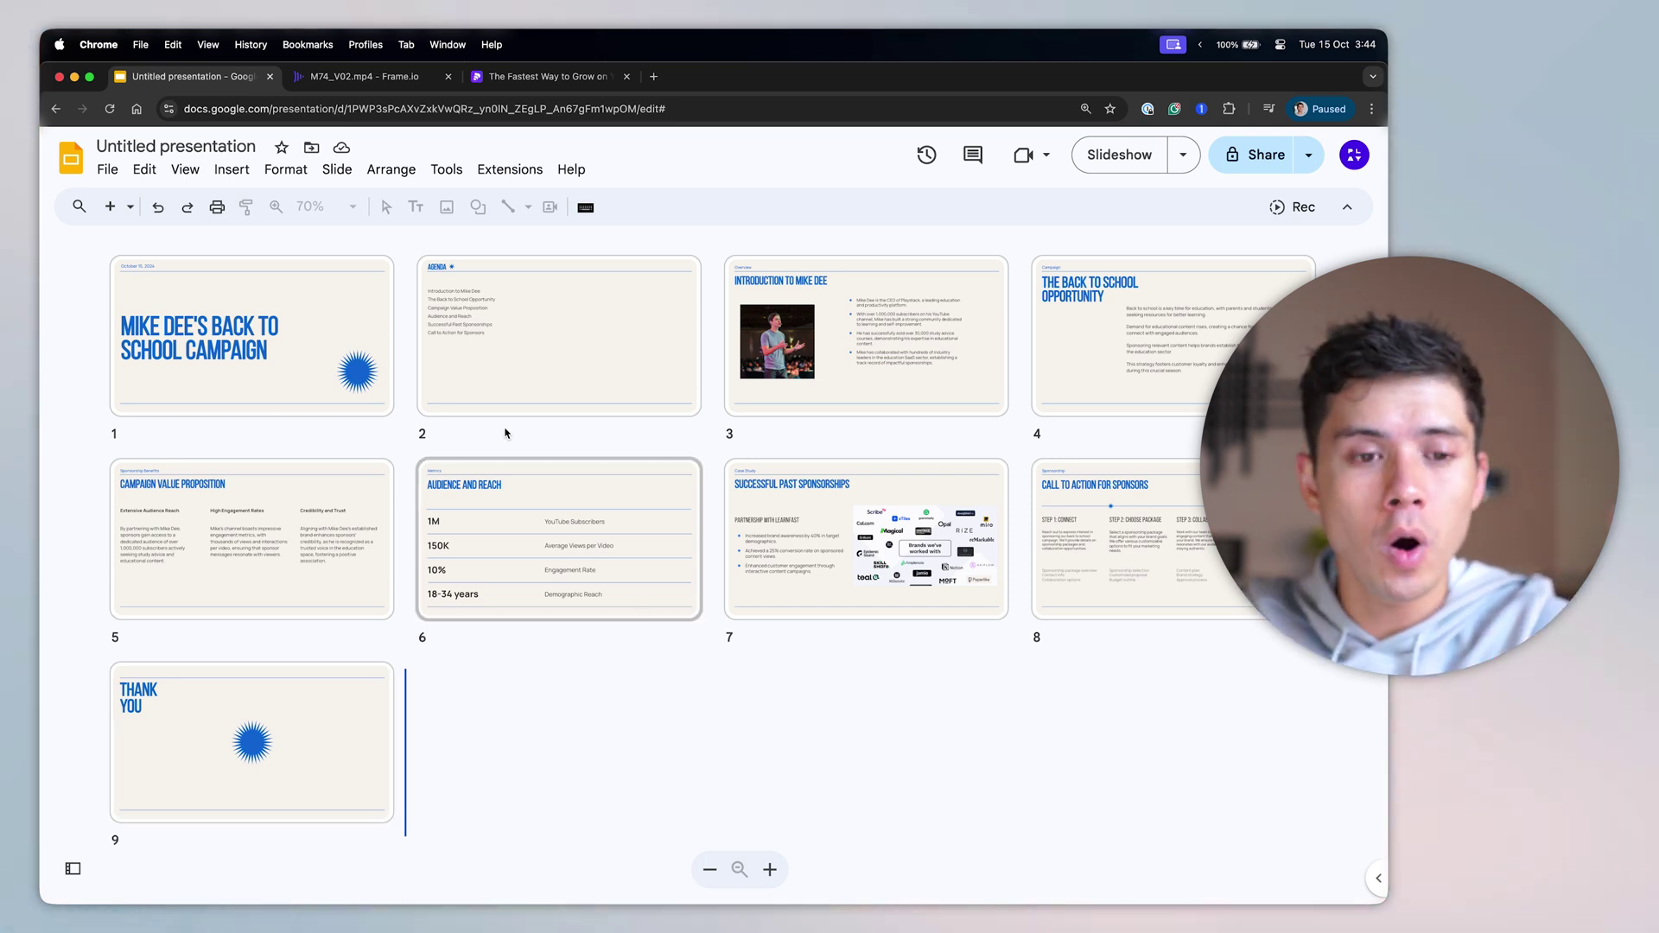
click(302, 318)
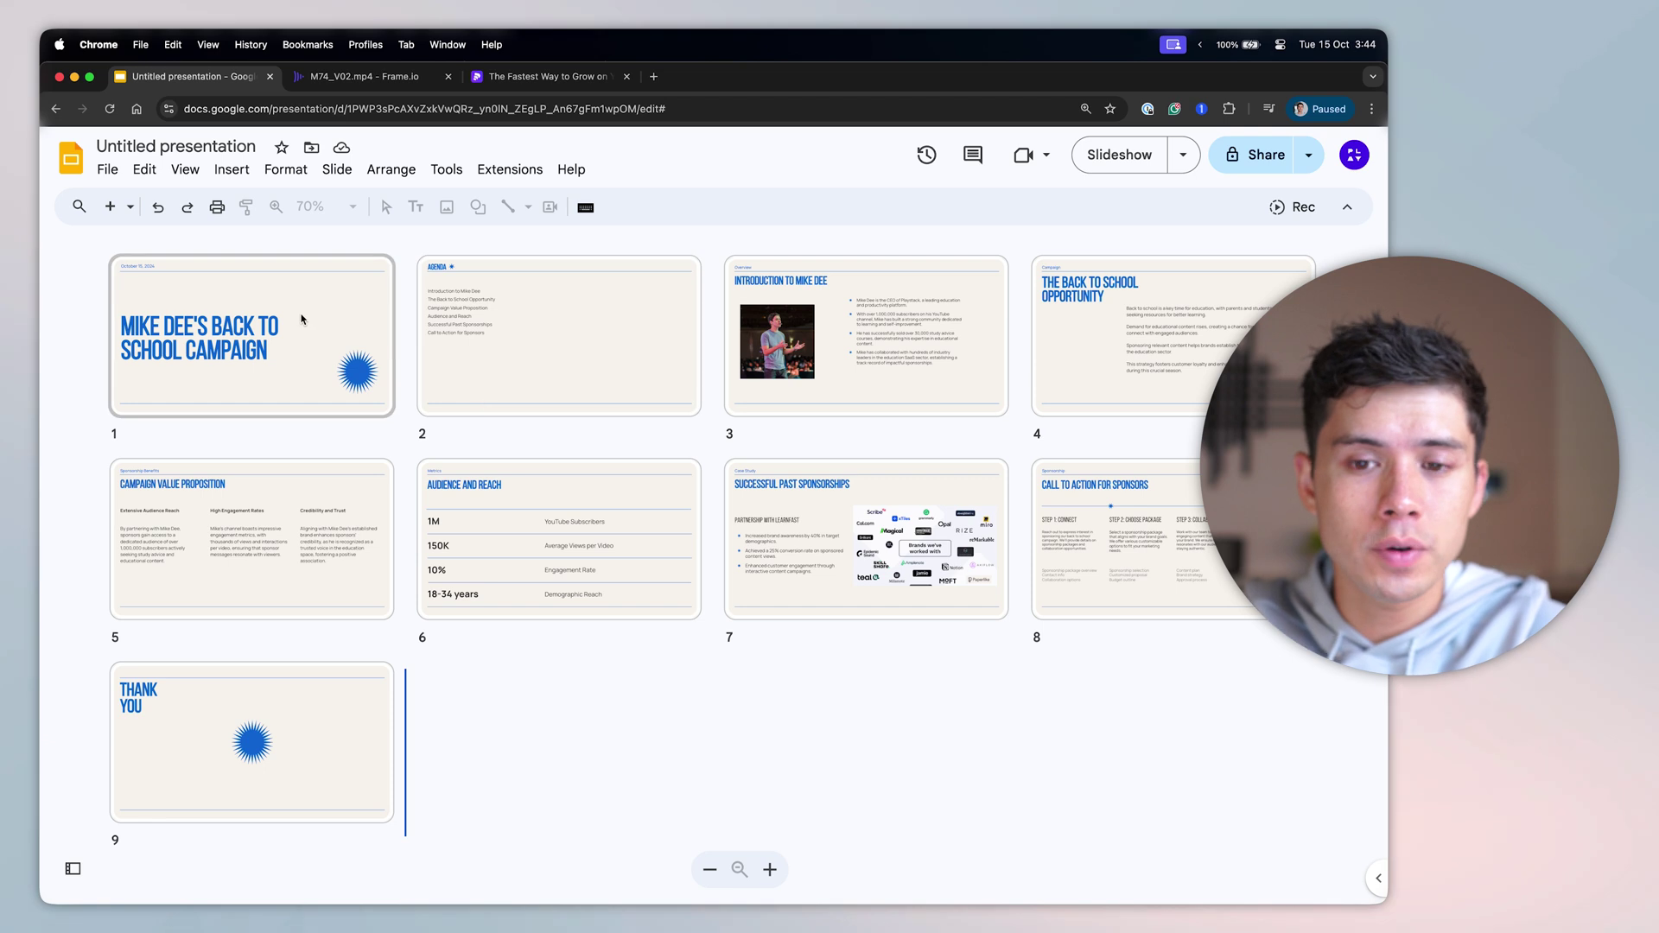
click(1127, 157)
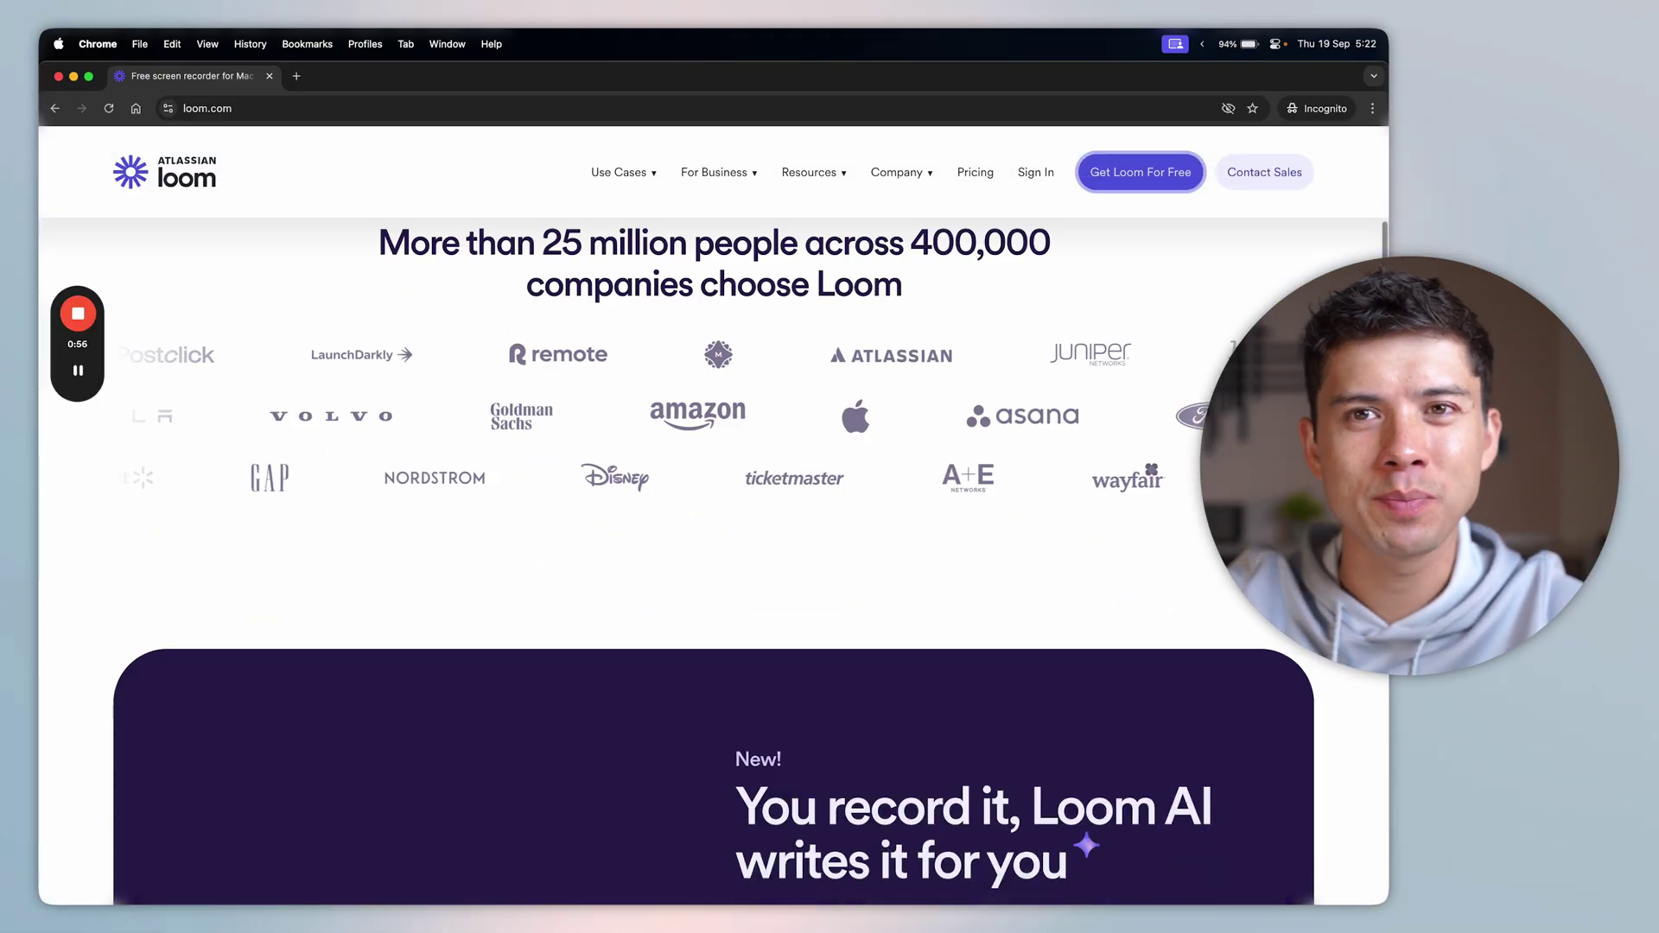
Scroll down through the loom.com homepage and back up.
scroll(713, 562, down, 5)
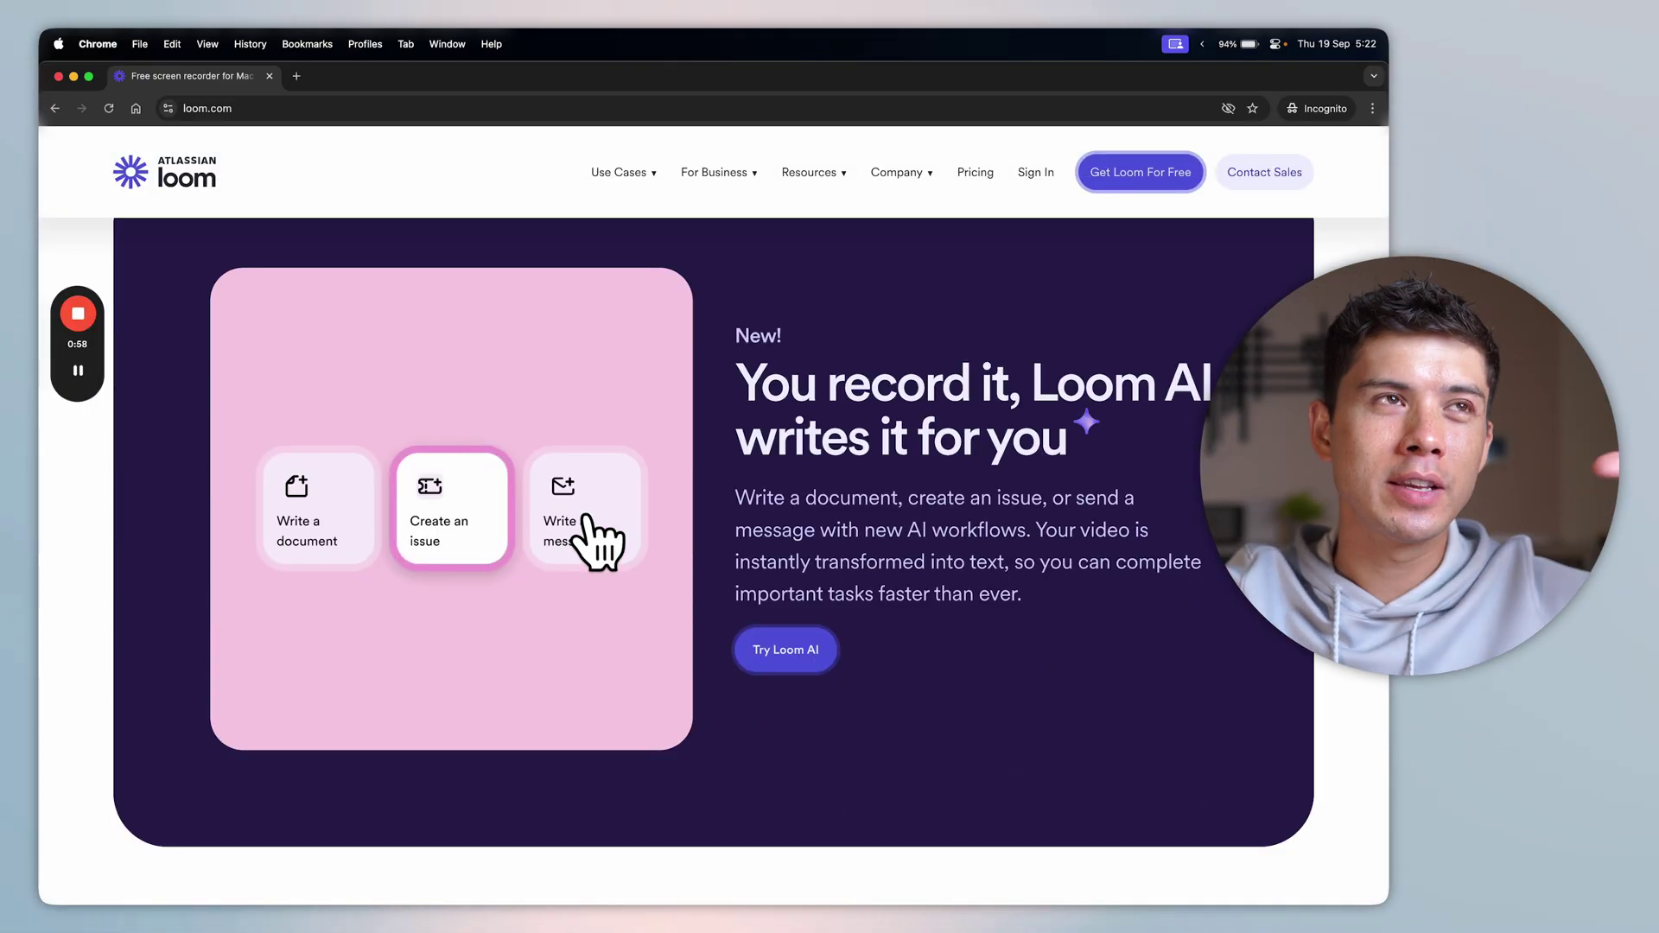
scroll(713, 561, down, 6)
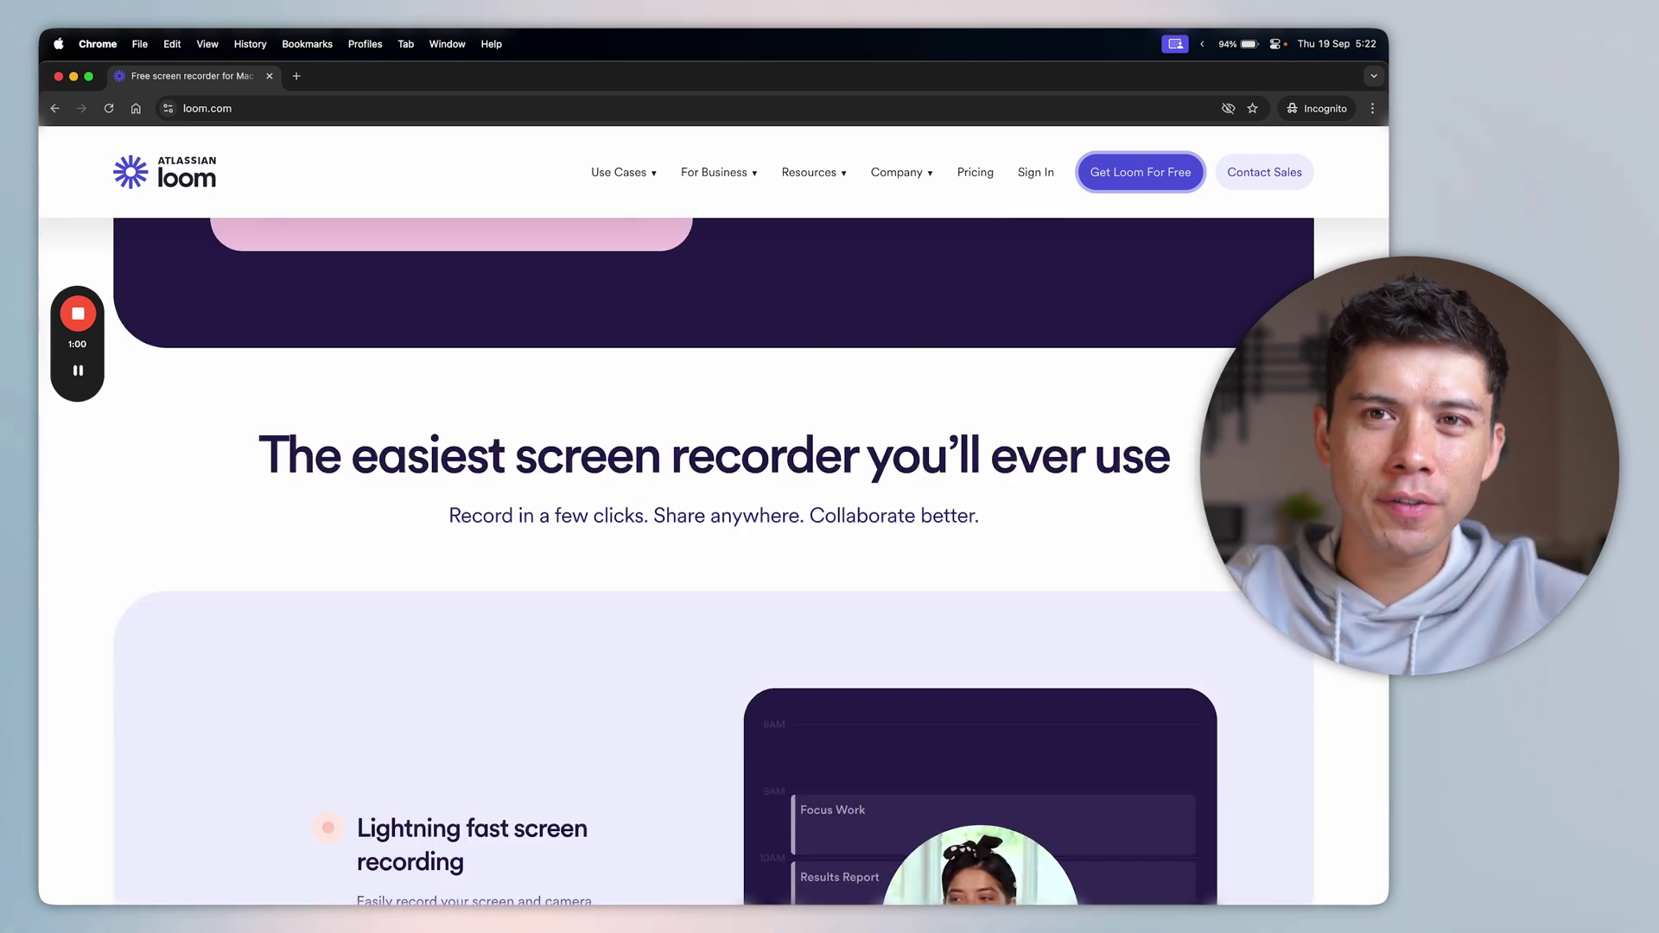
scroll(713, 562, down, 6)
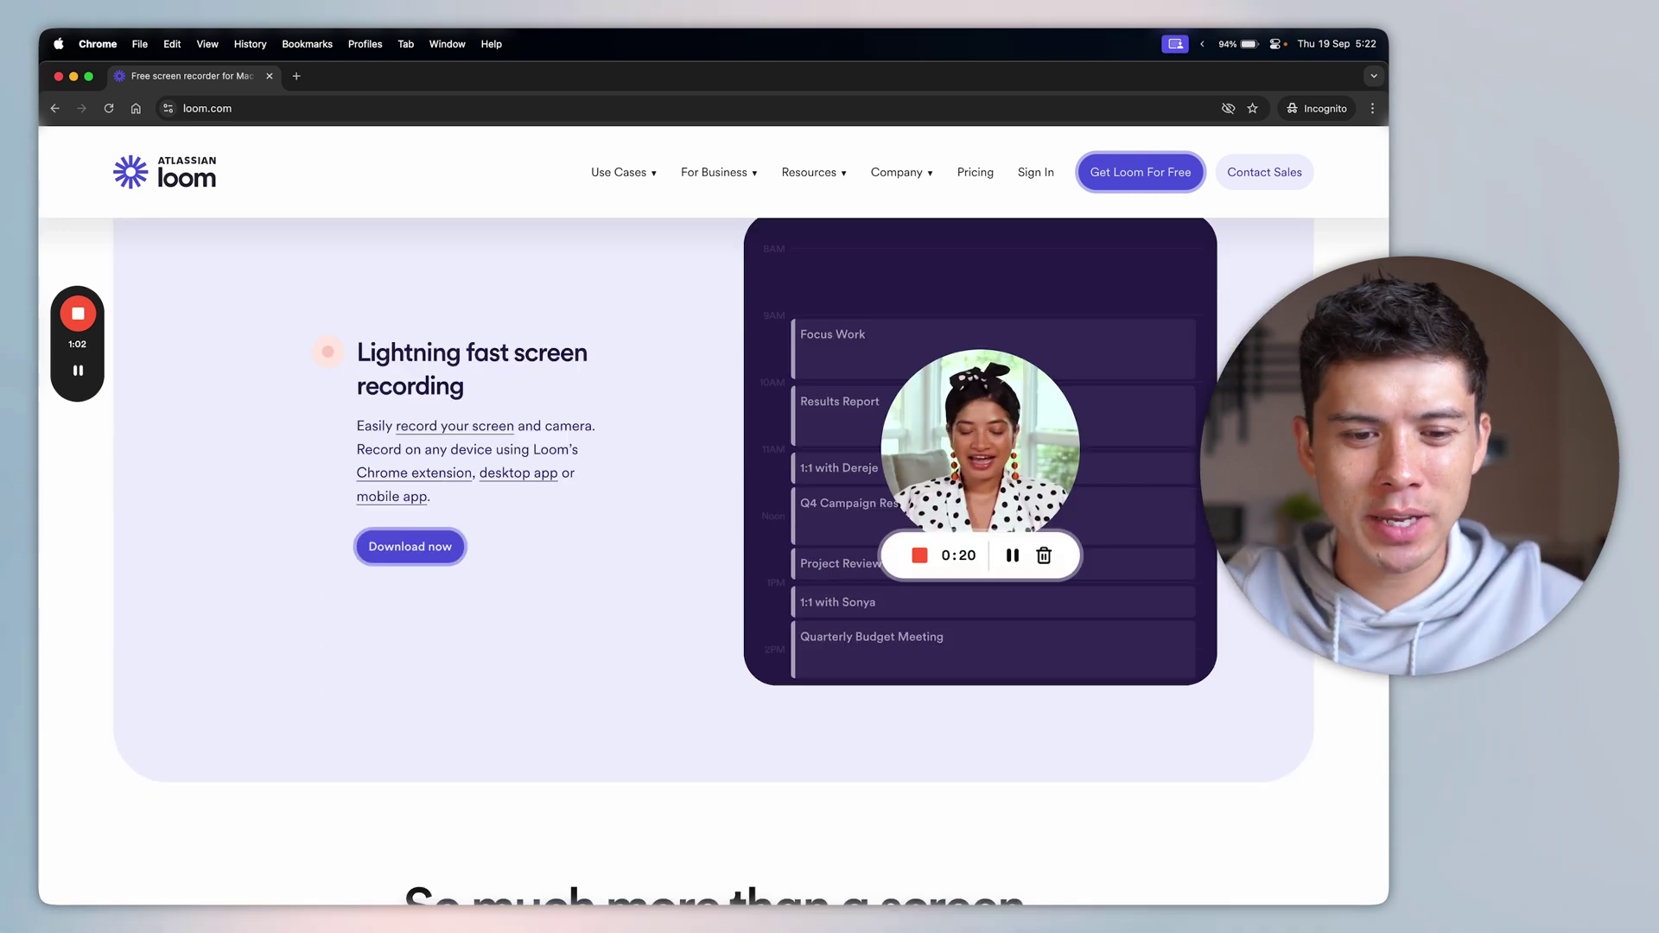
scroll(713, 561, up, 1)
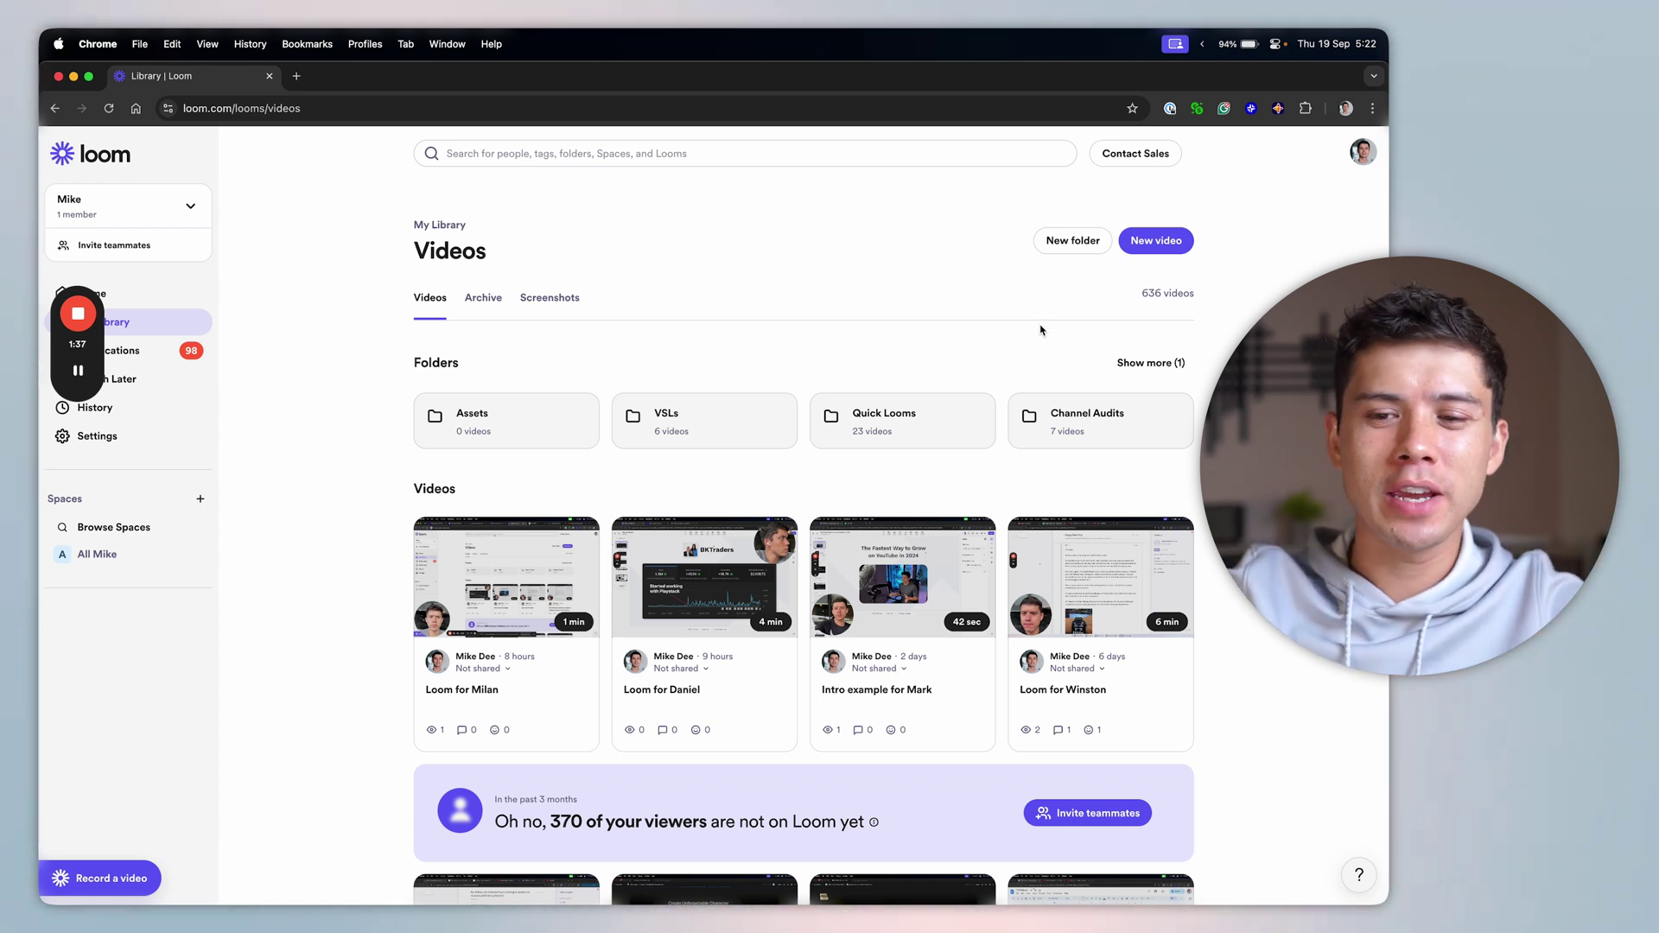
Scroll down the 636-video library and open the Feedback on 2x Scripts video.
drag(1141, 296, 1196, 305)
click(1180, 295)
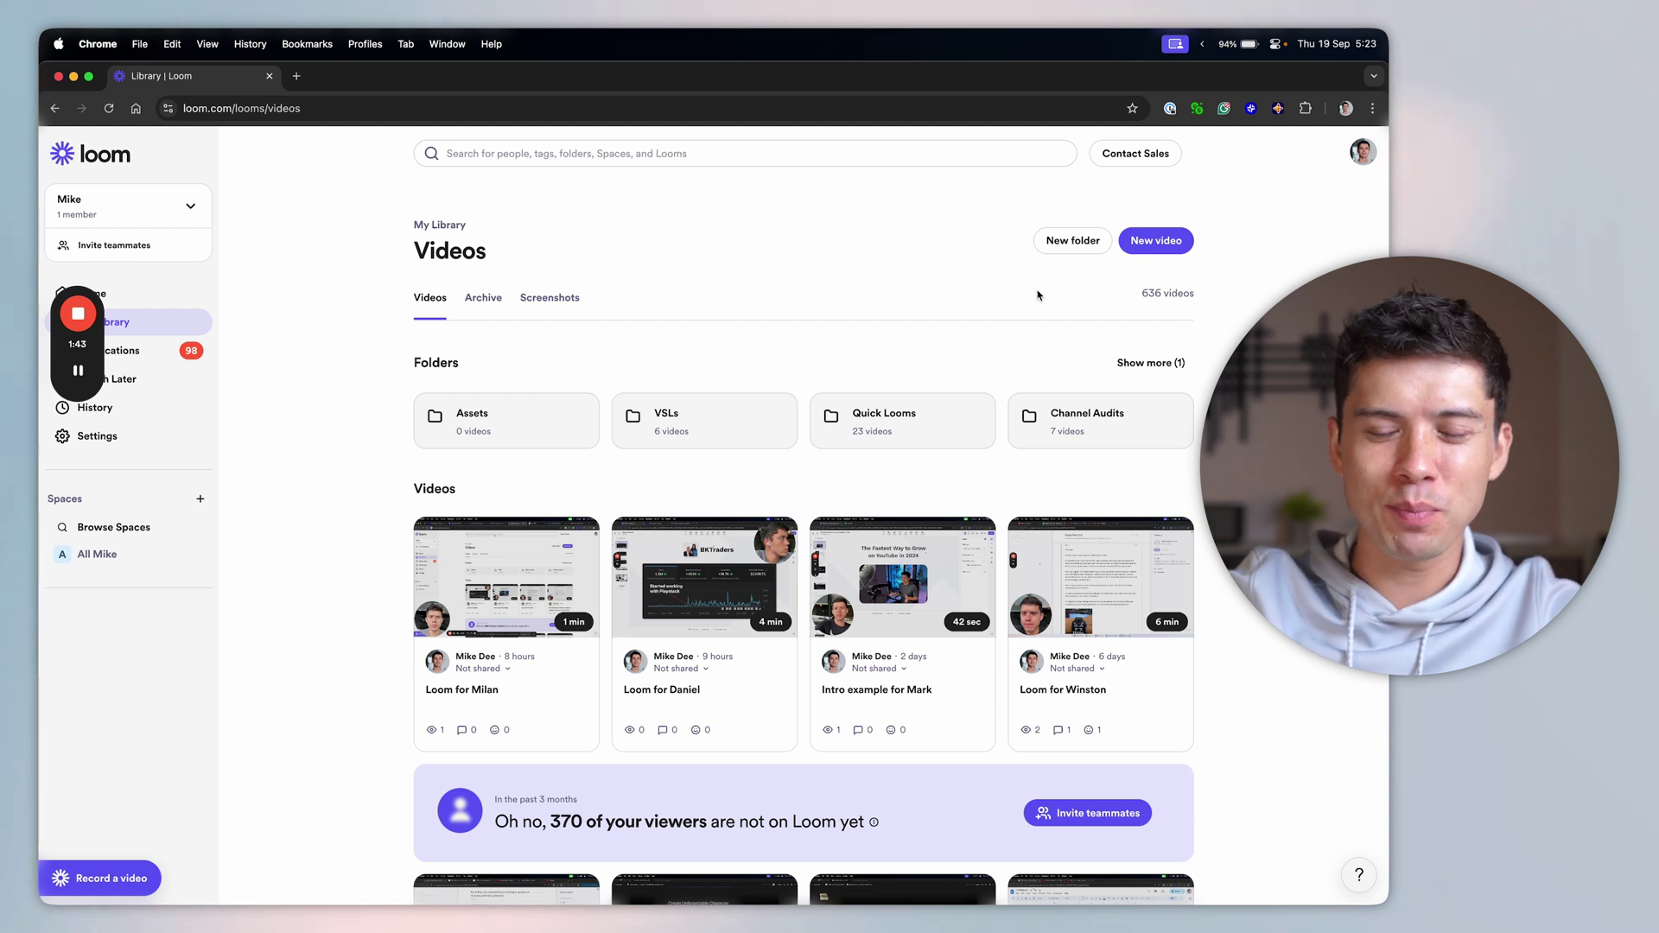
scroll(1036, 295, down, 5)
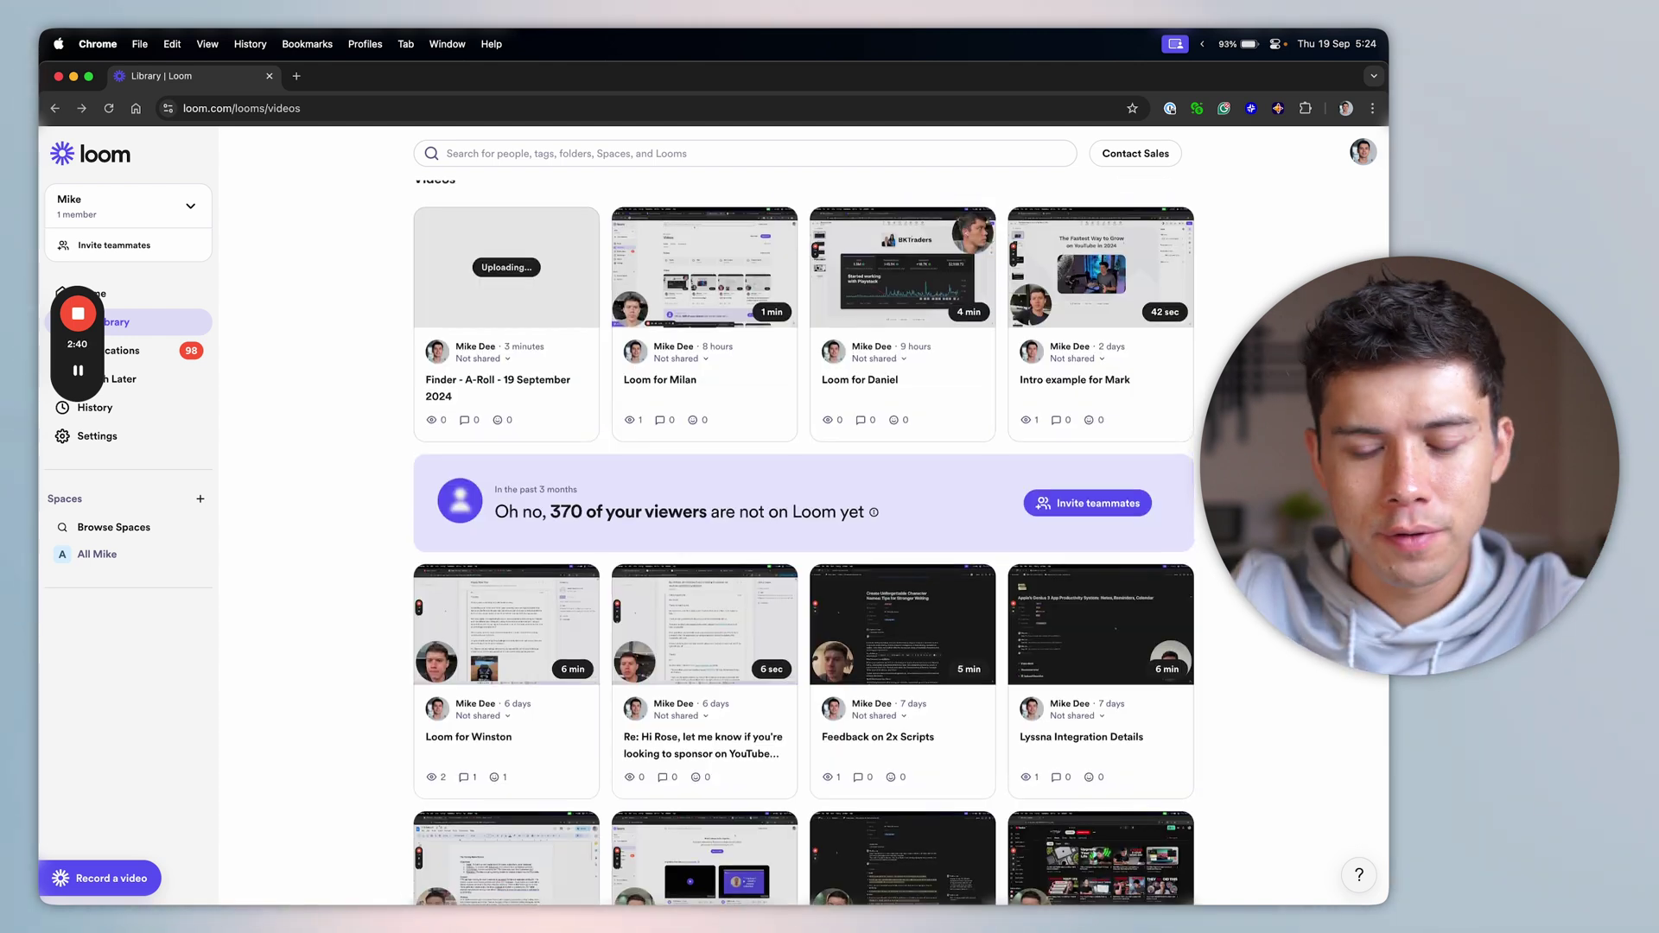
scroll(883, 587, down, 1)
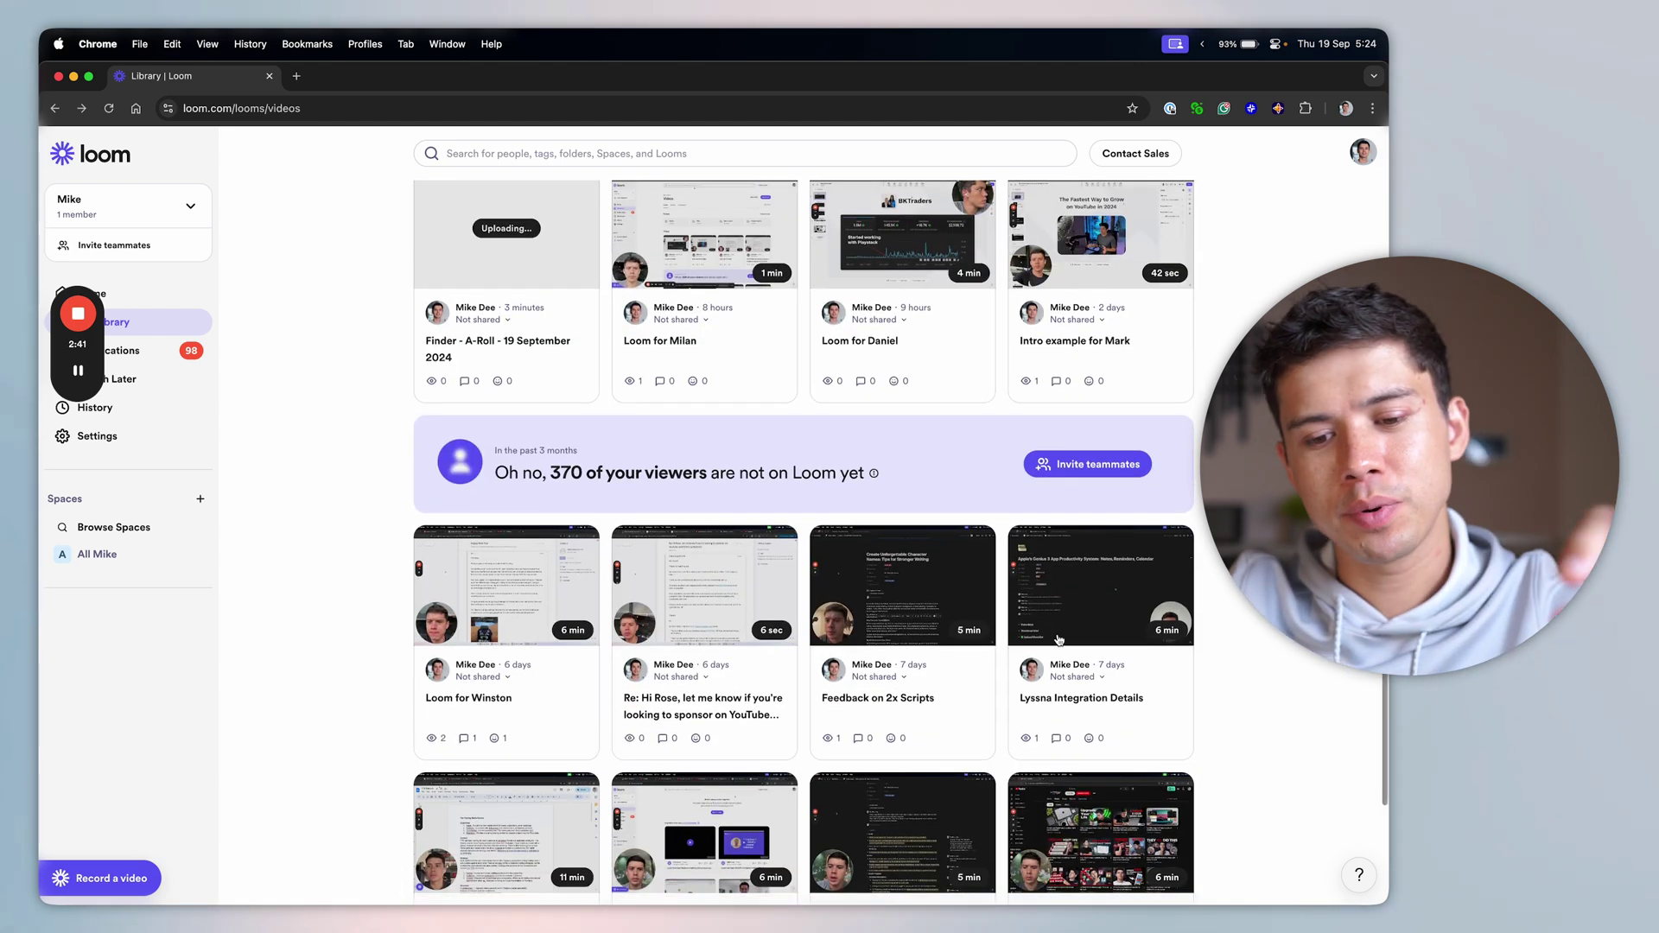
click(882, 587)
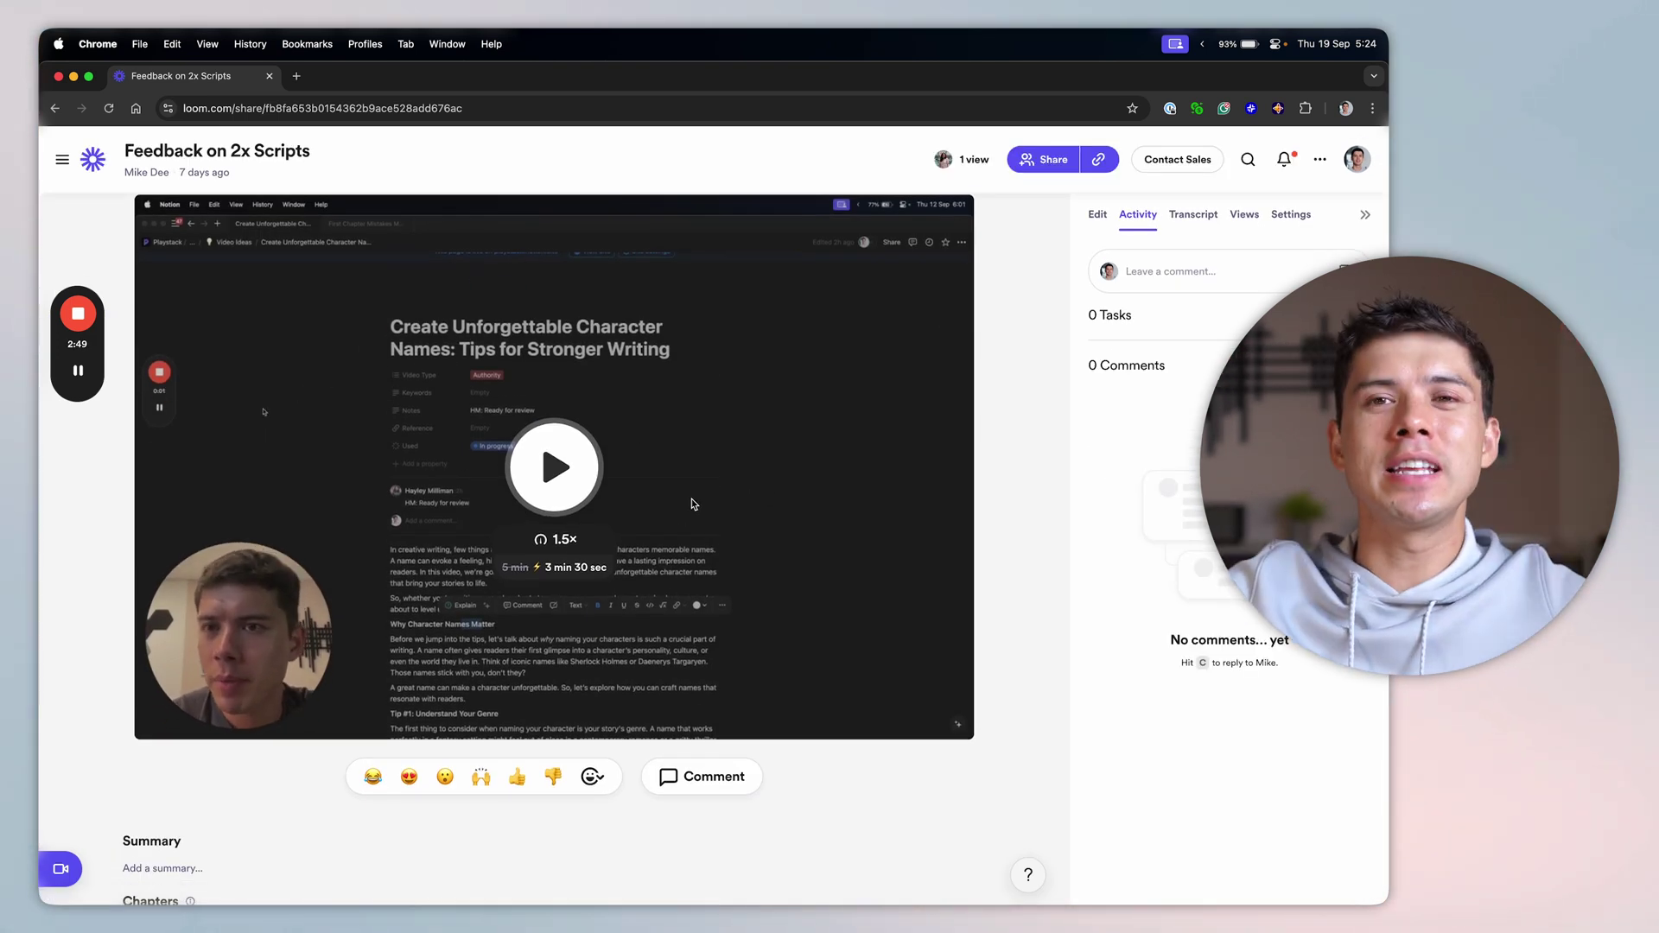
Play the video, jump ahead to about 1:03, and set playback speed to 2×.
click(571, 471)
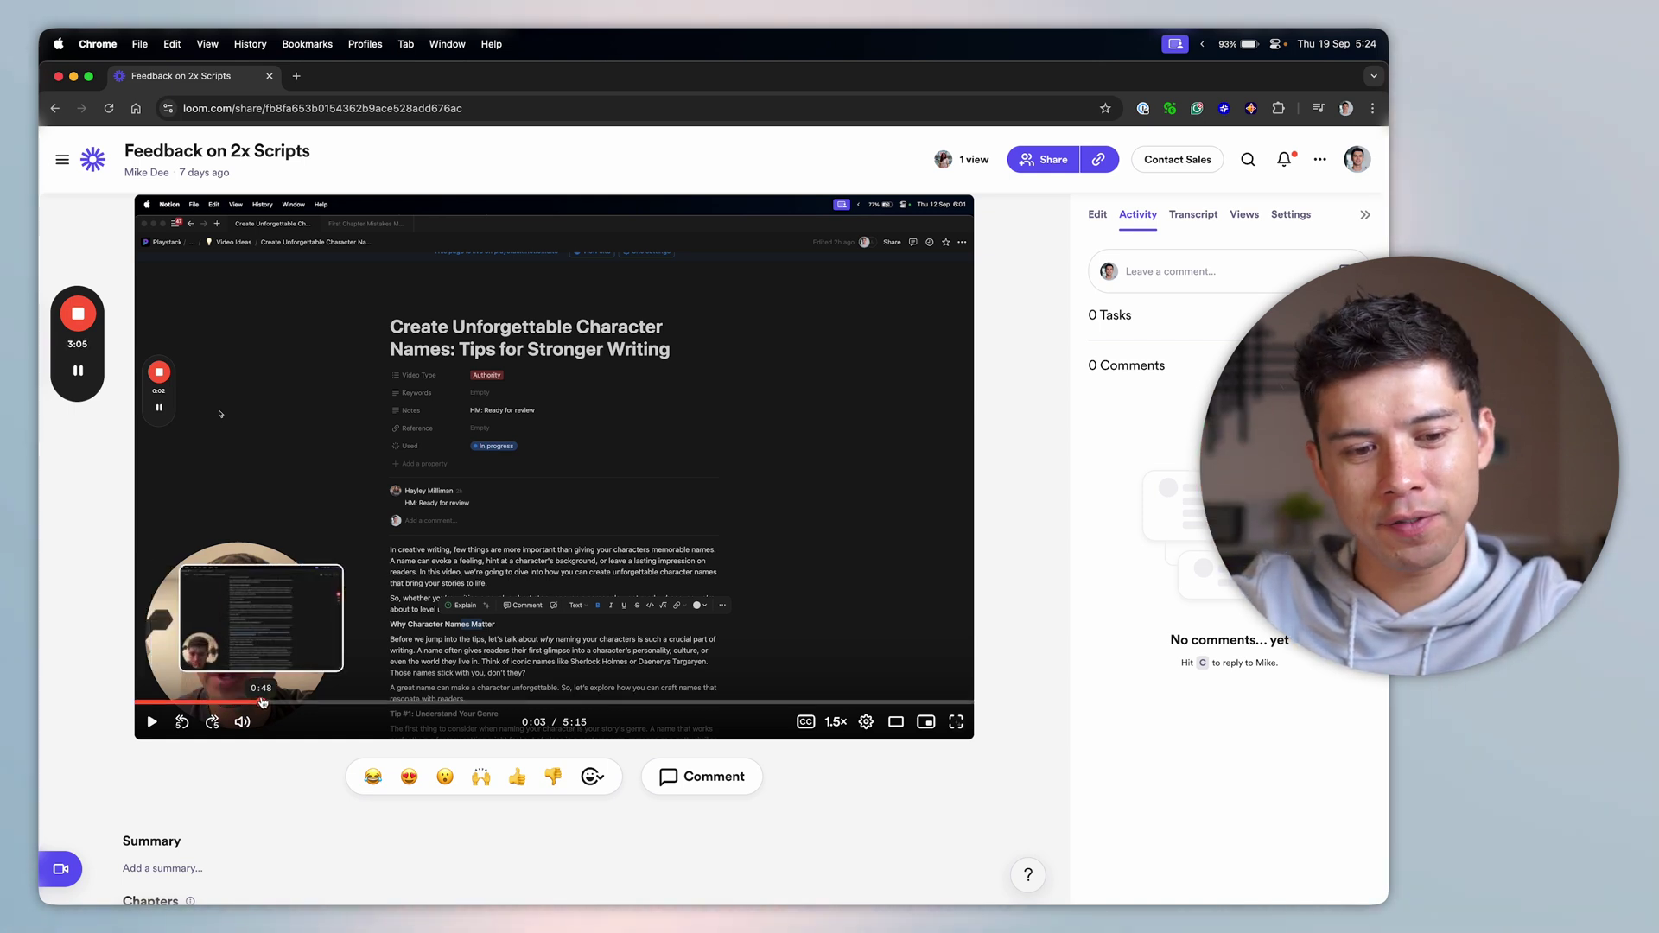
click(305, 703)
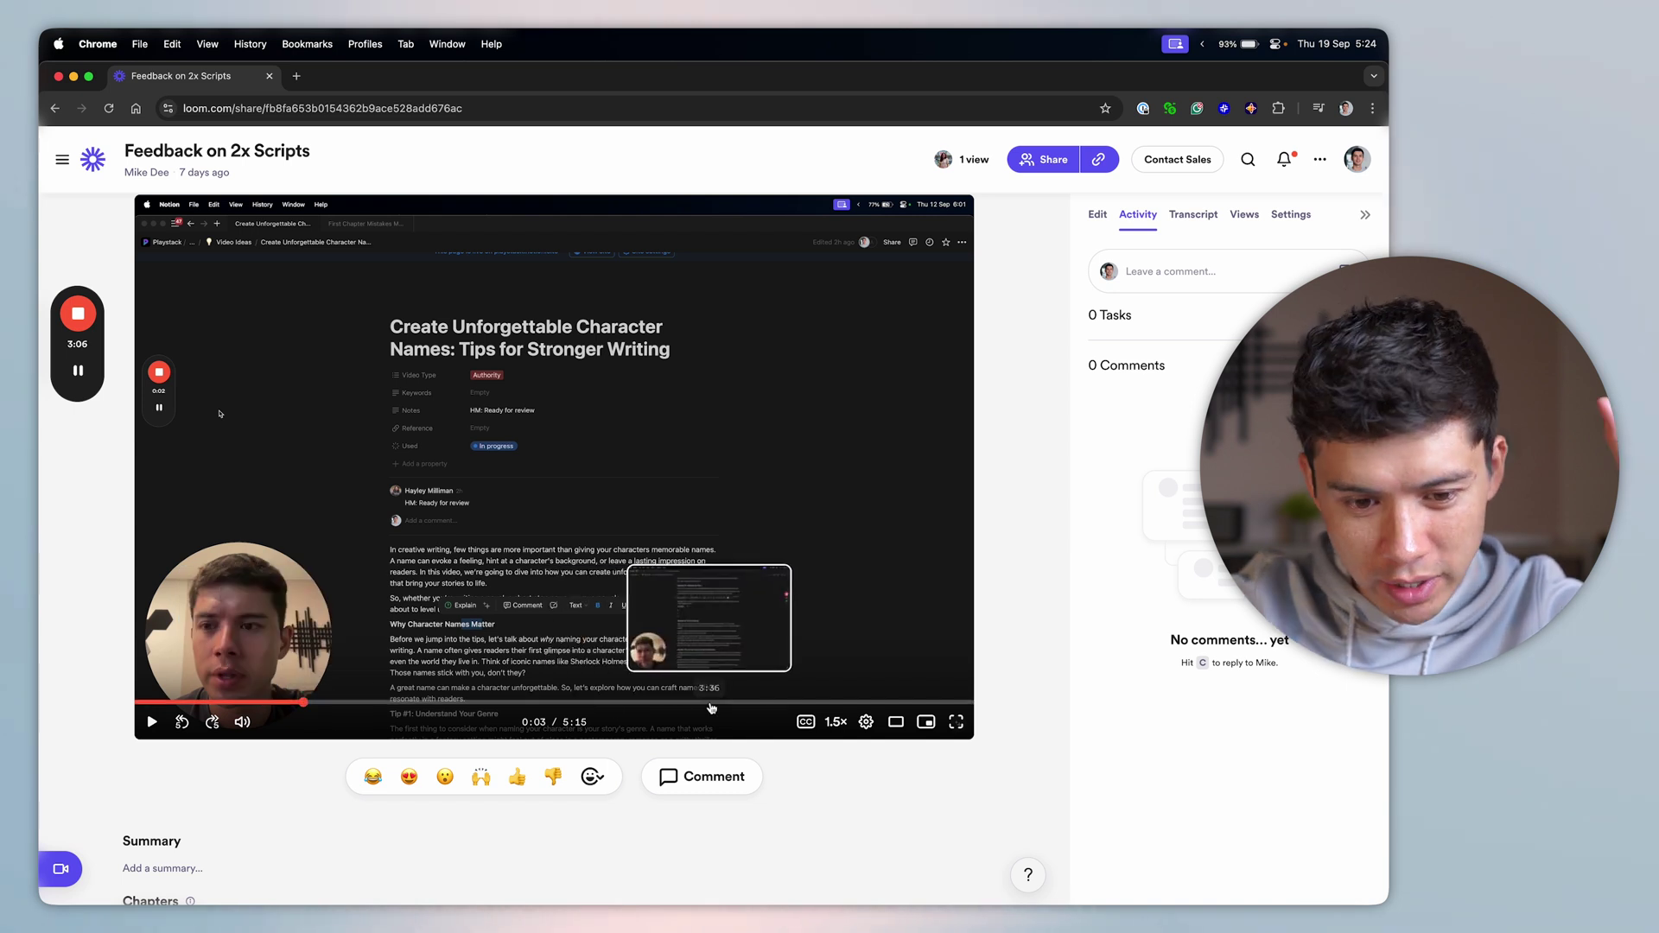
click(836, 722)
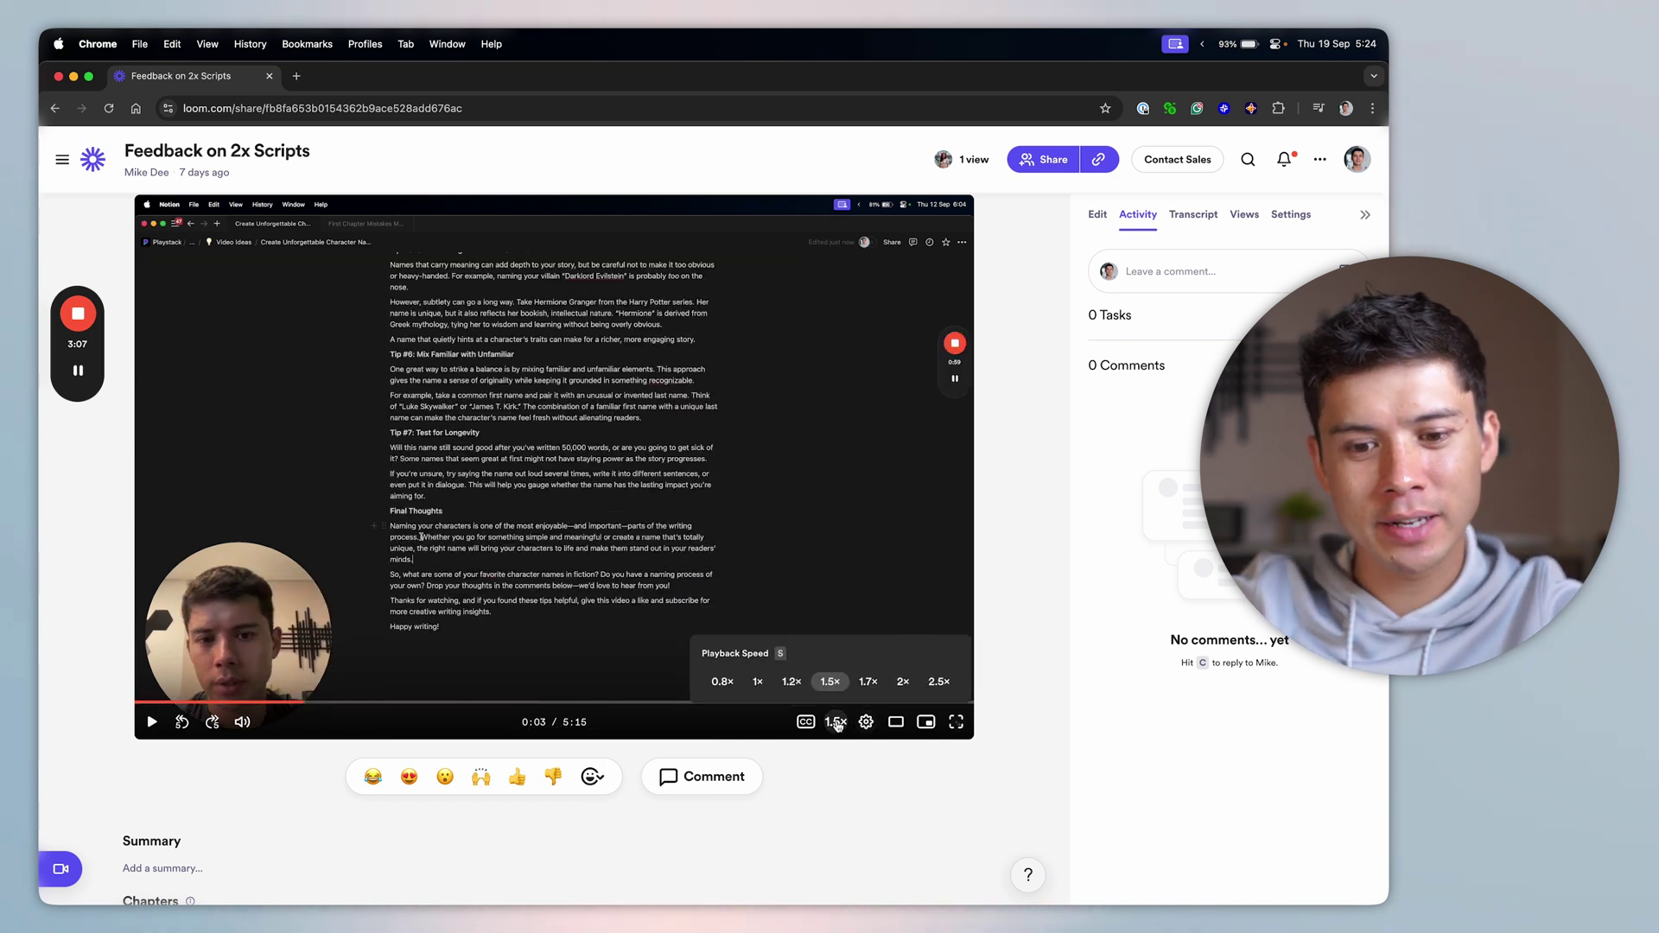
click(900, 682)
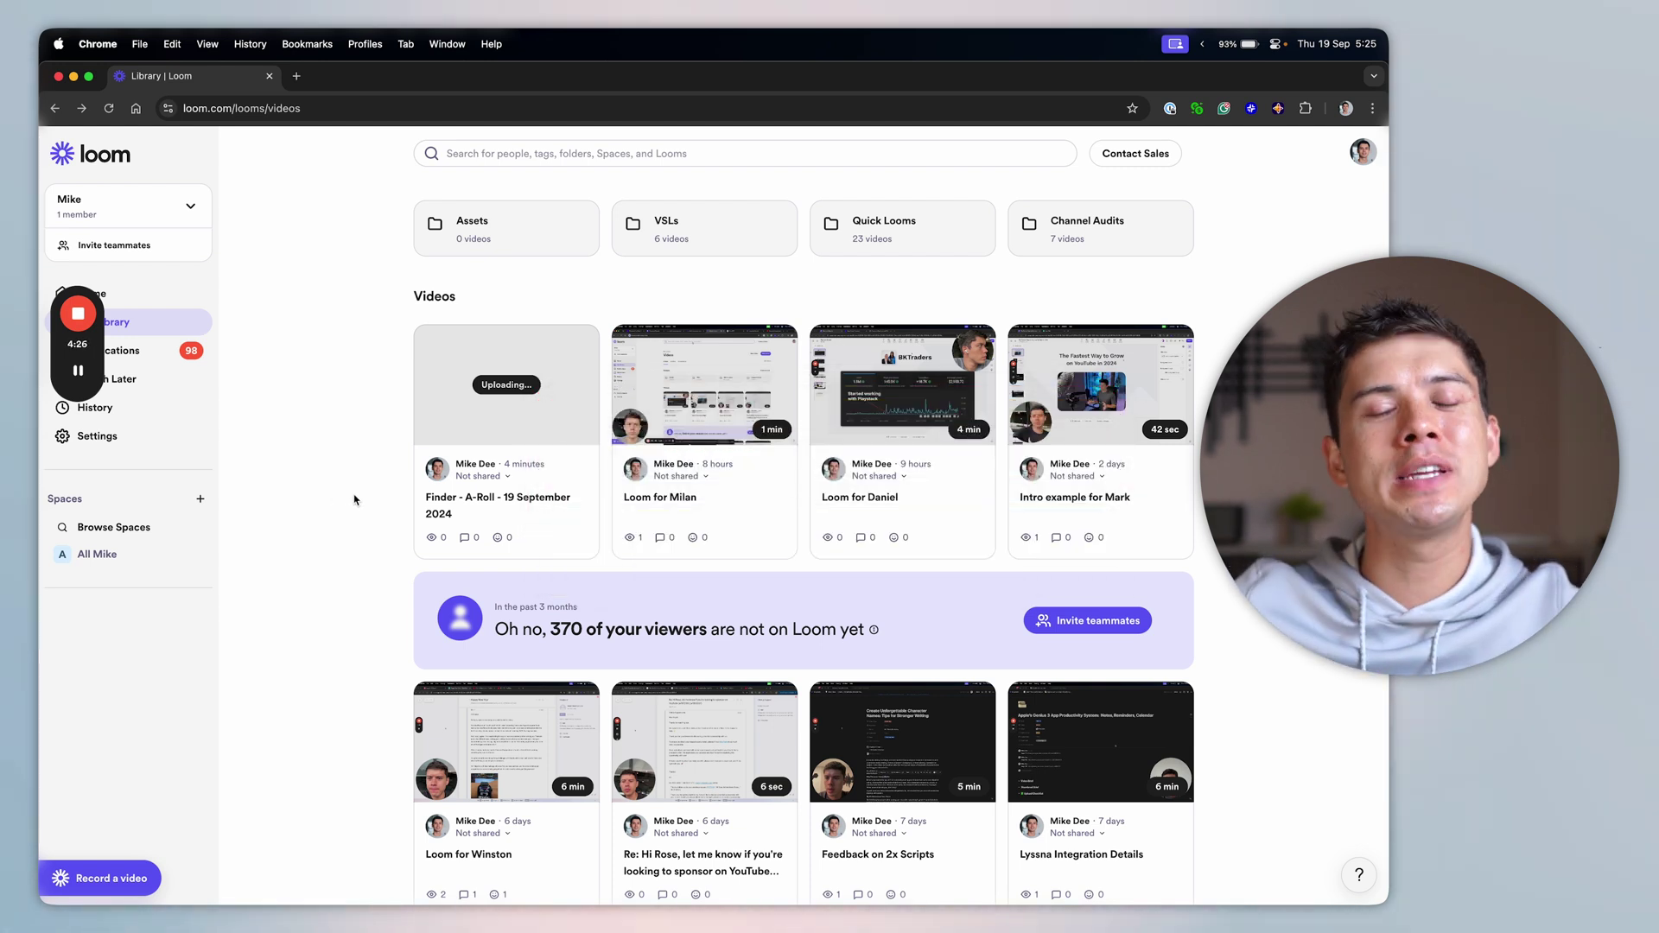
scroll(316, 517, down, 1)
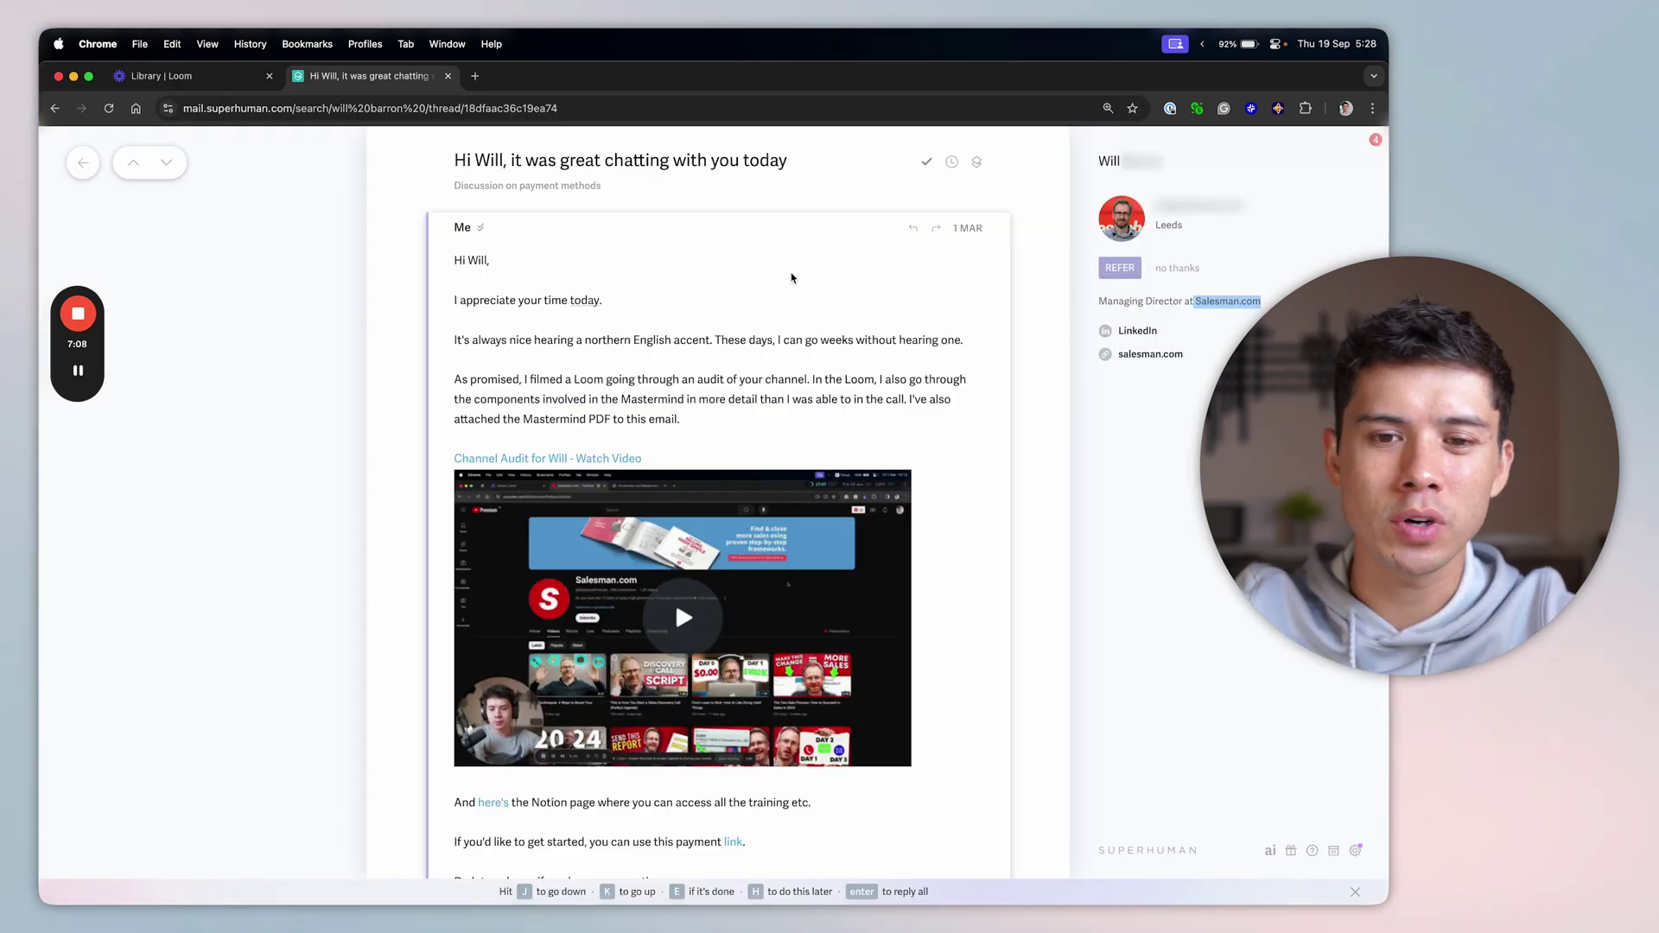
Open the 'Channel Audit for Will' Loom video from the email's Watch Video link.
scroll(566, 298, down, 3)
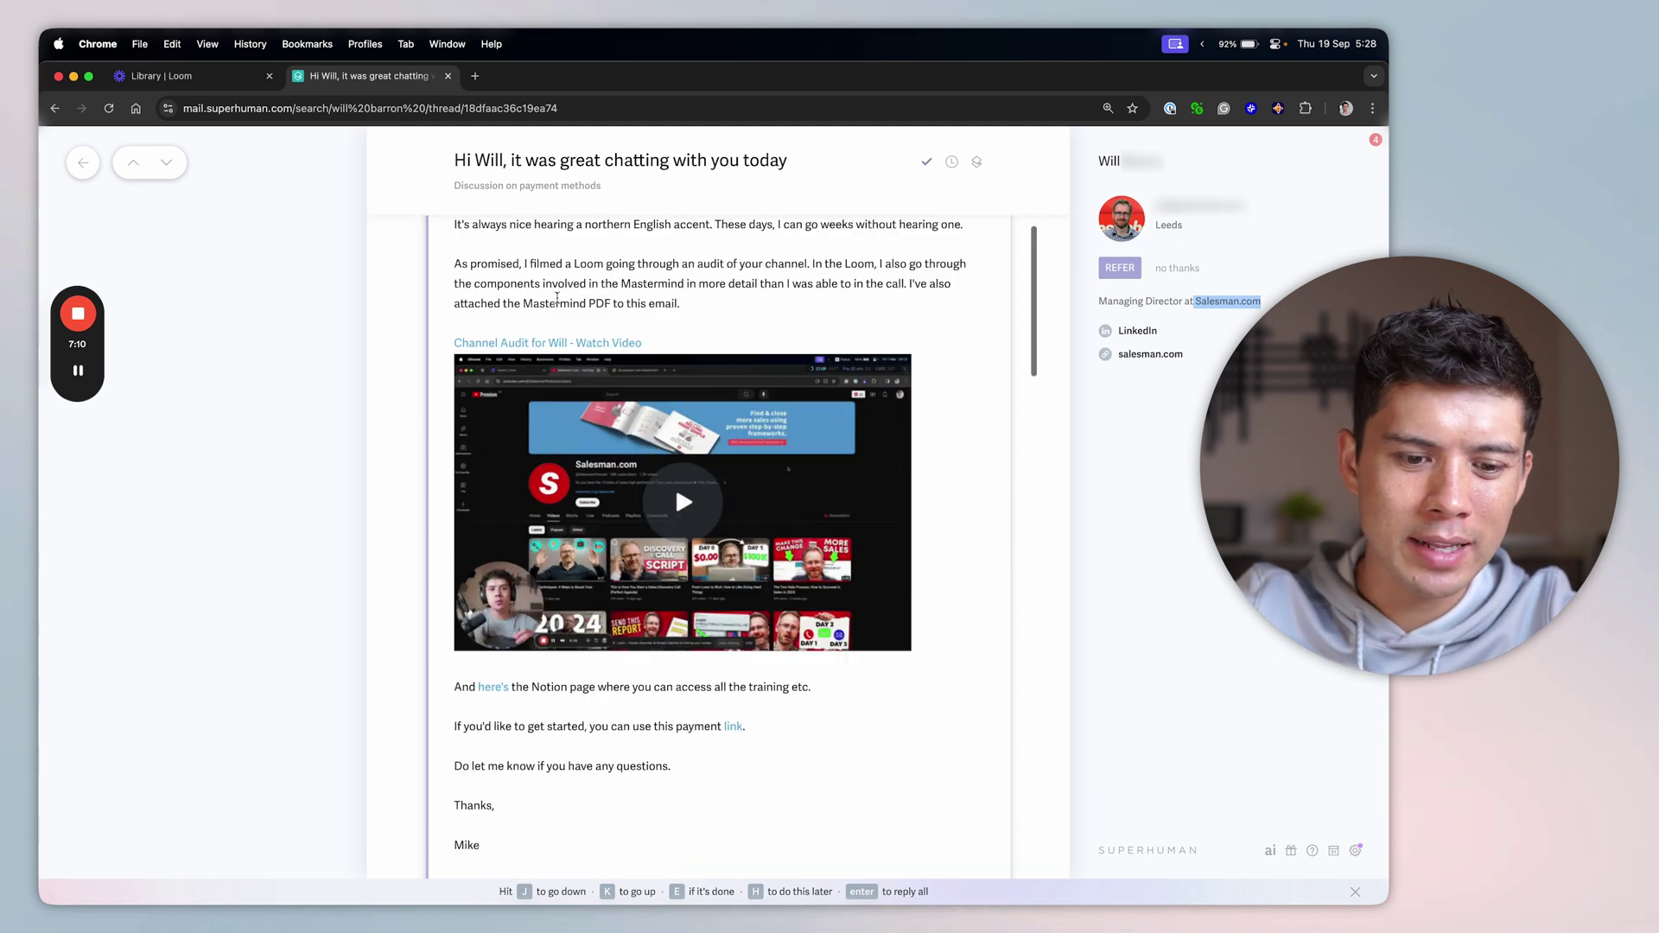
scroll(519, 289, up, 3)
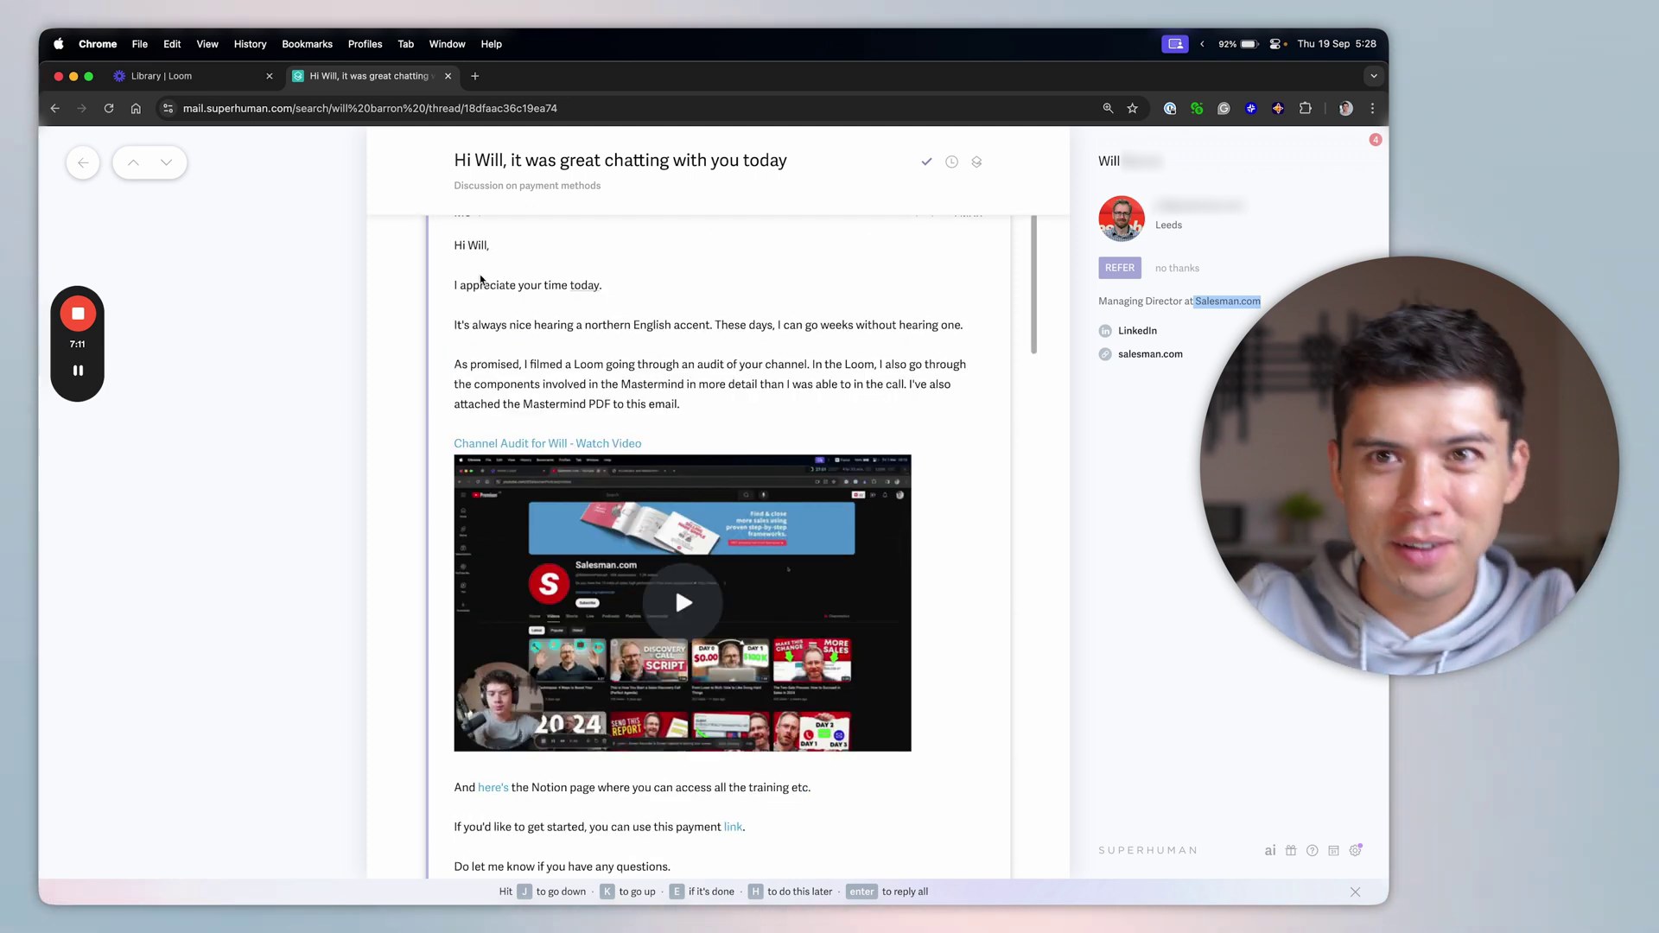
scroll(540, 423, down, 1)
click(543, 425)
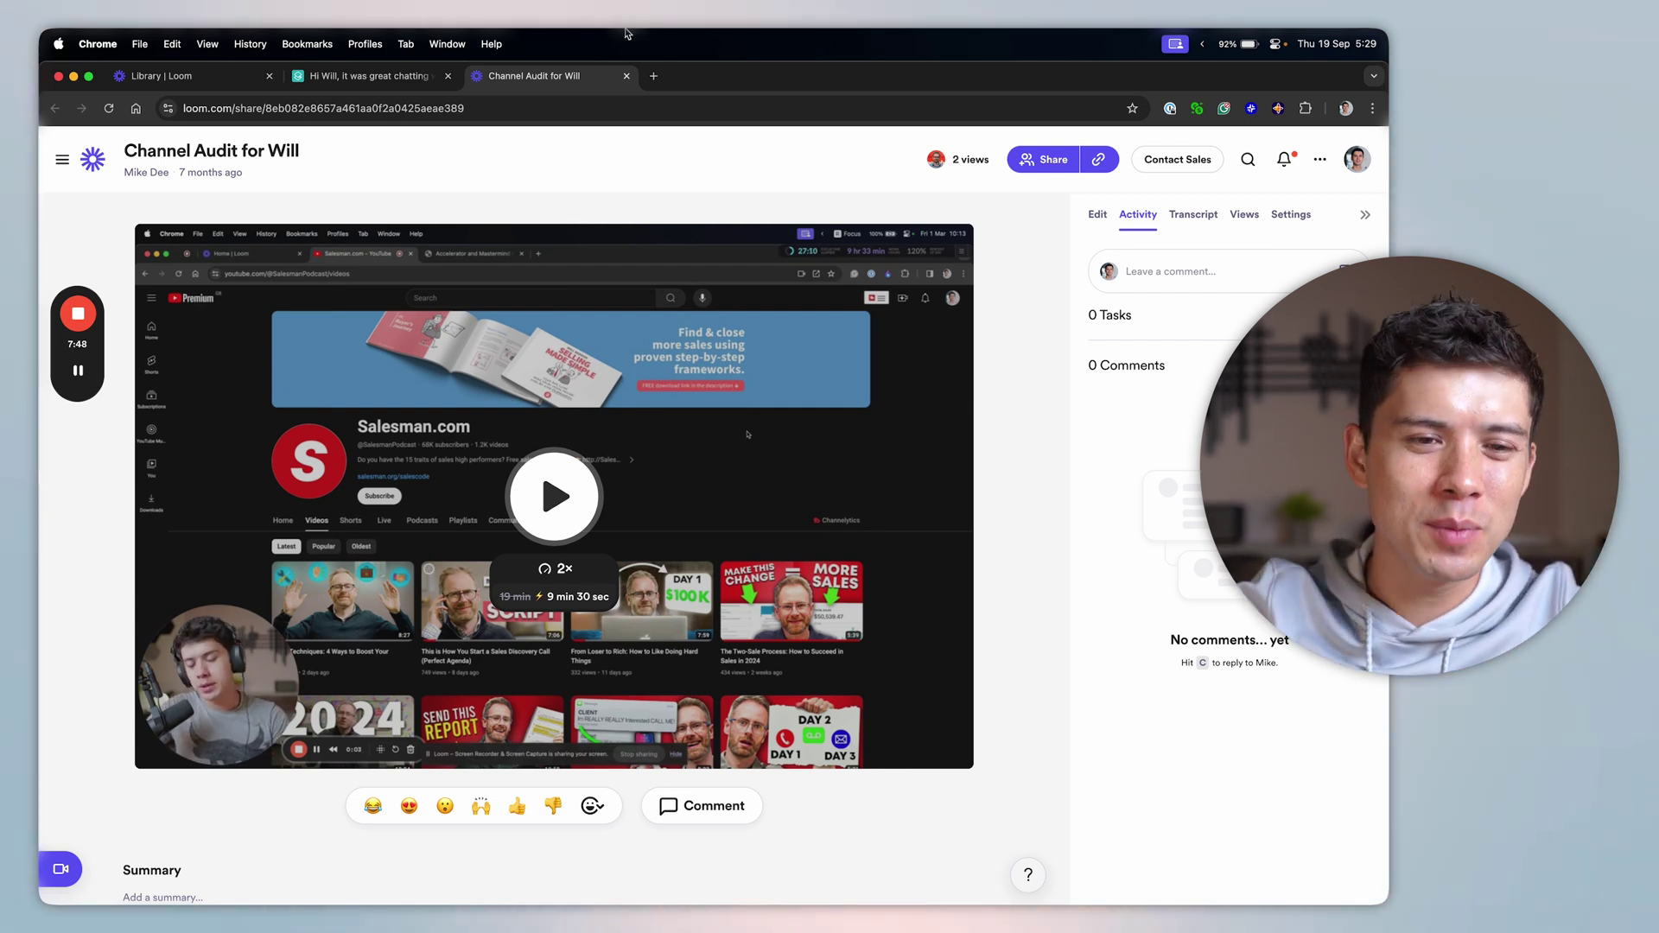
Switch back to the Superhuman thread and read the sent audit message and the 4 Mar reply.
click(372, 76)
scroll(654, 540, down, 2)
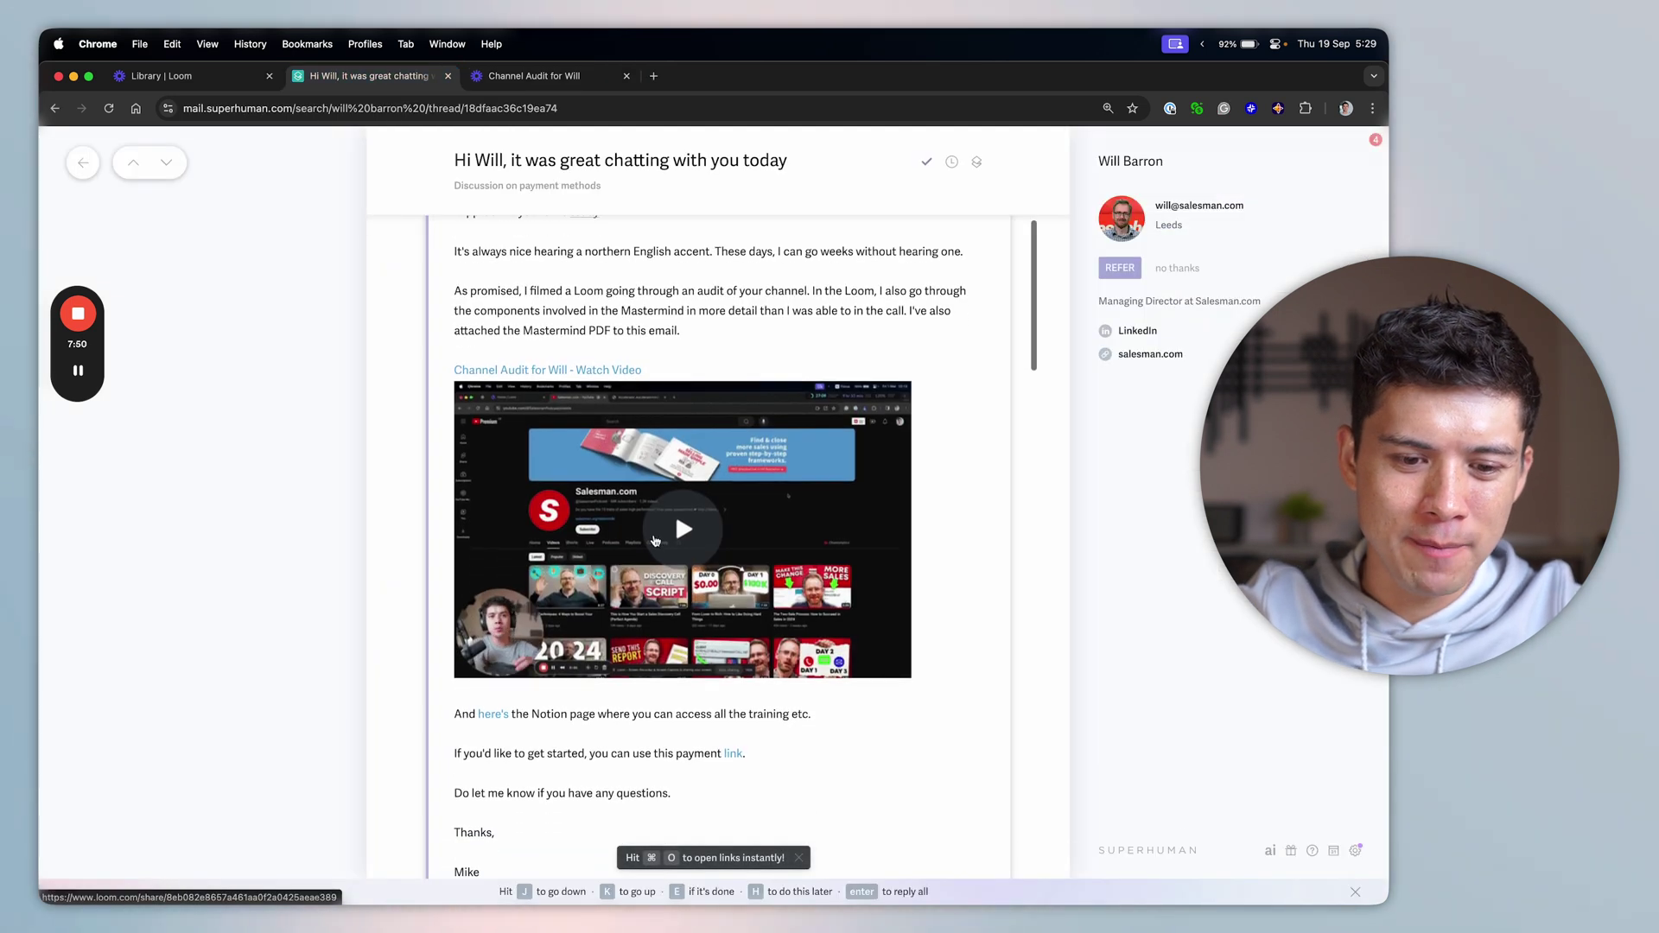
scroll(691, 518, down, 10)
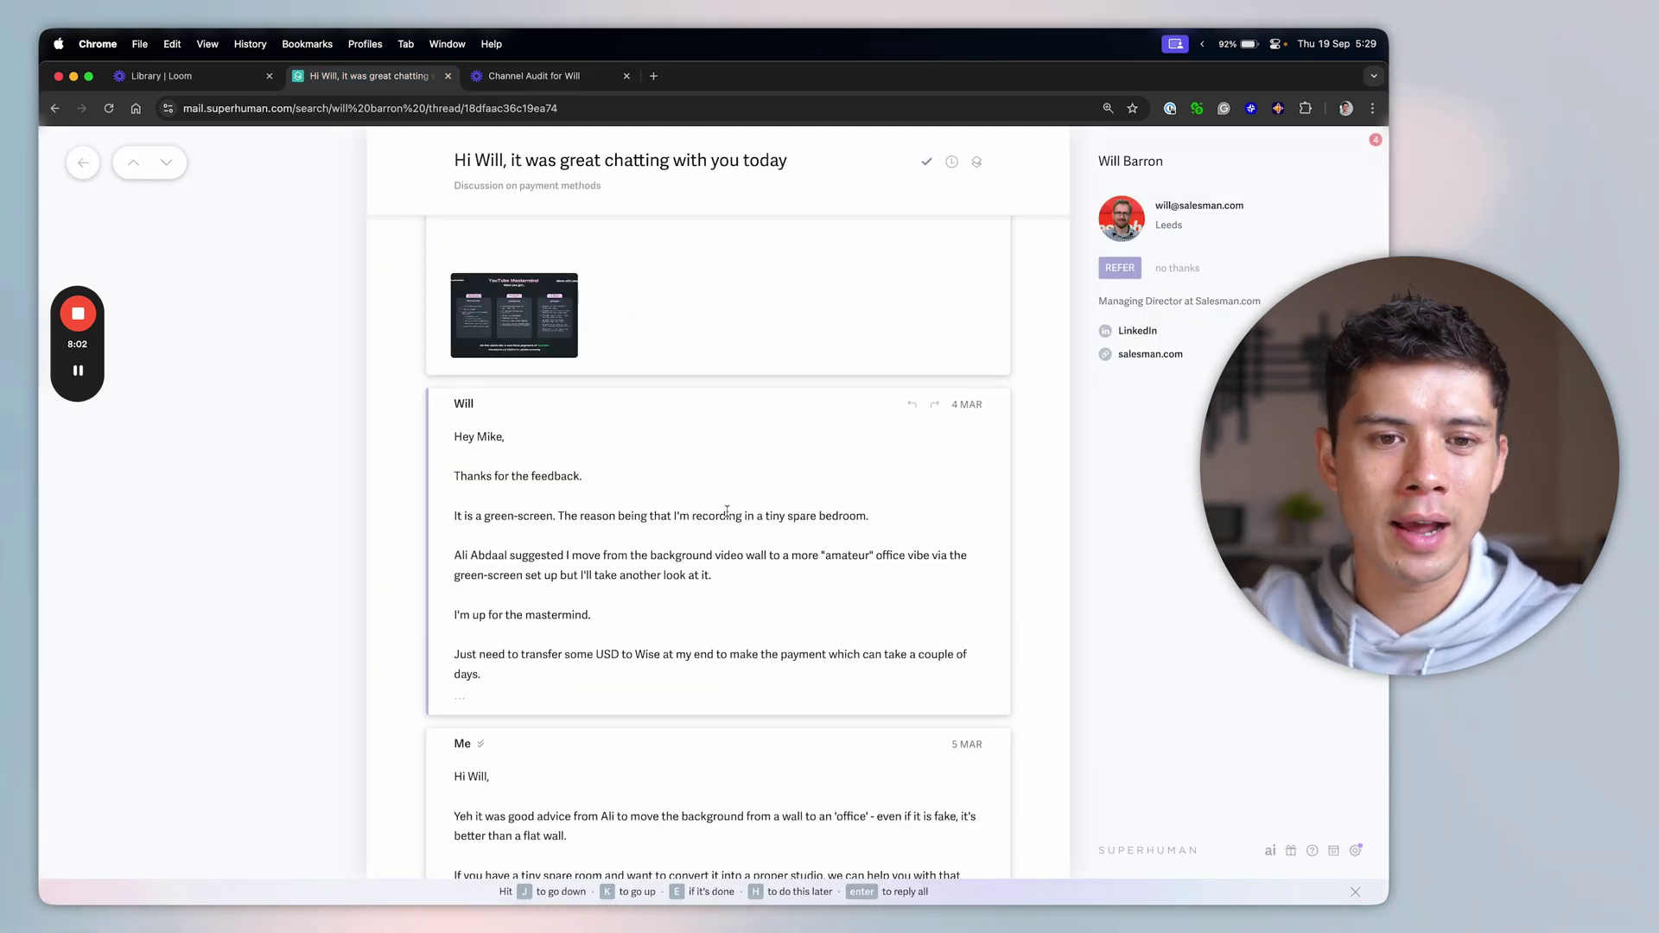
scroll(727, 512, up, 5)
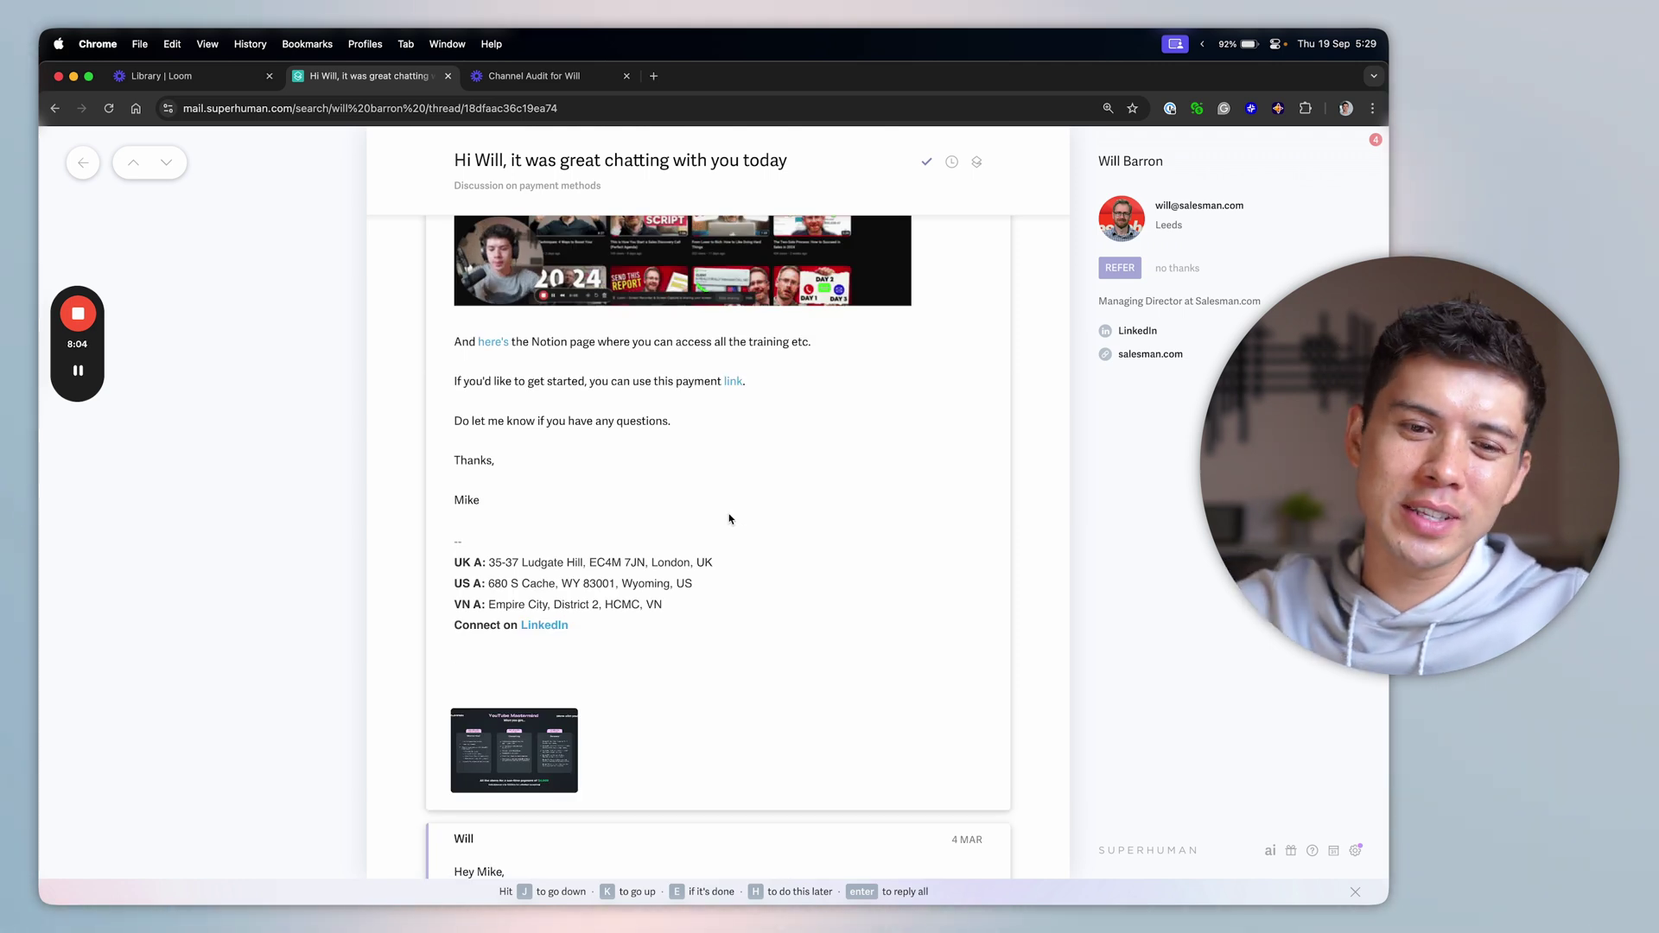